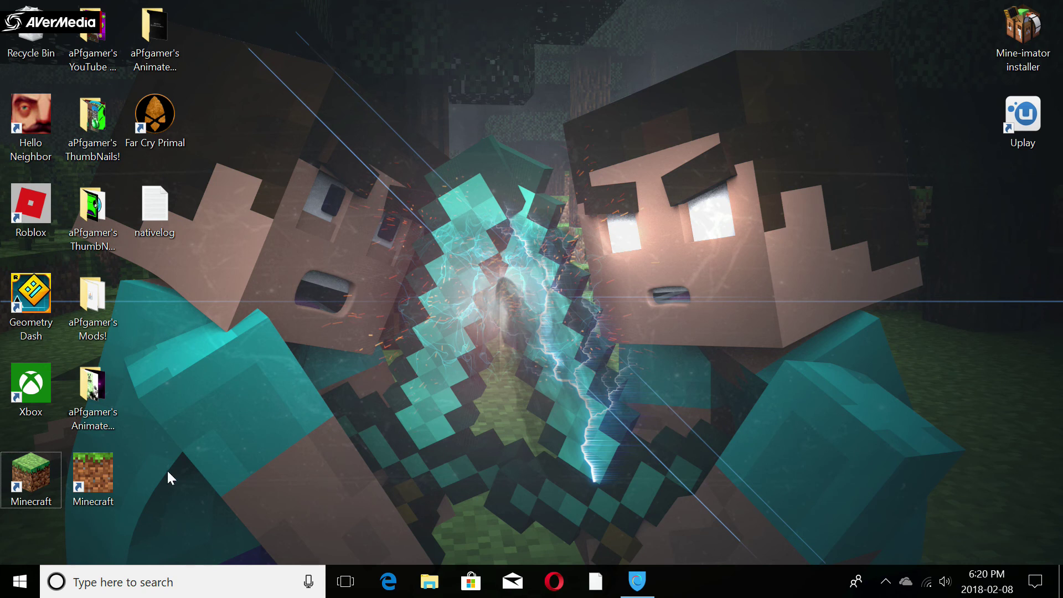
Start the Minecraft Launcher from the desktop shortcut and maximize it on the News page.
double_click(35, 477)
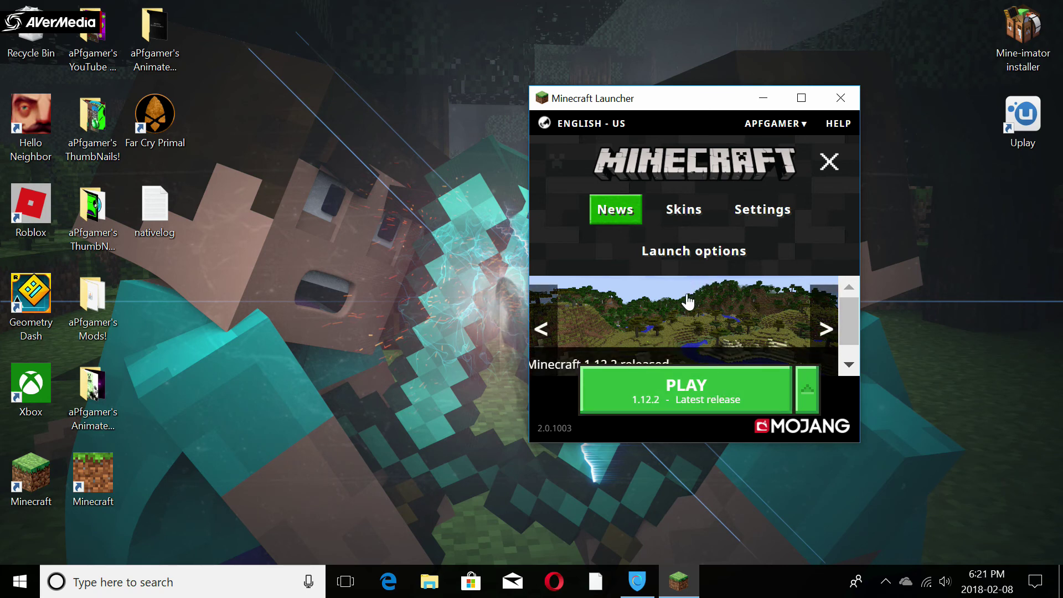
click(802, 97)
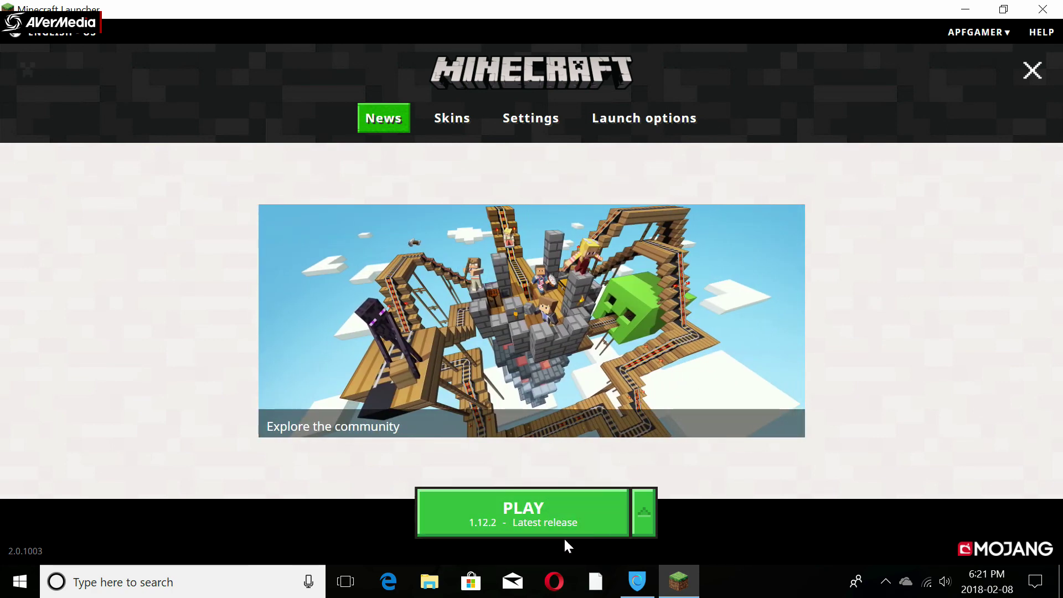
click(643, 512)
scroll(529, 402, down, 2)
scroll(524, 421, up, 2)
scroll(517, 407, down, 2)
scroll(520, 413, up, 2)
scroll(517, 410, down, 2)
scroll(539, 433, up, 2)
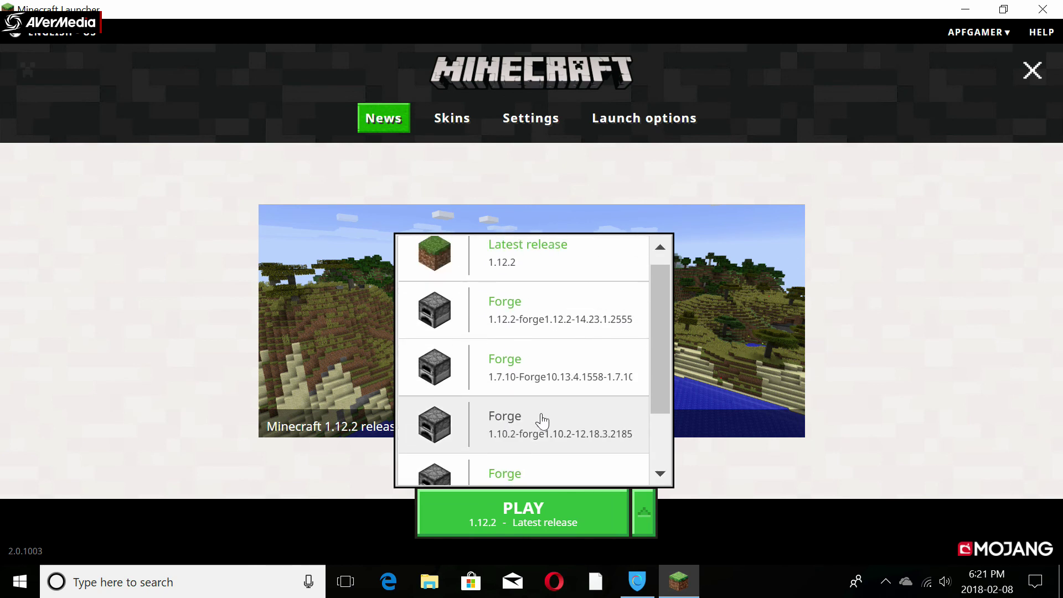
scroll(542, 391, down, 2)
scroll(539, 395, up, 2)
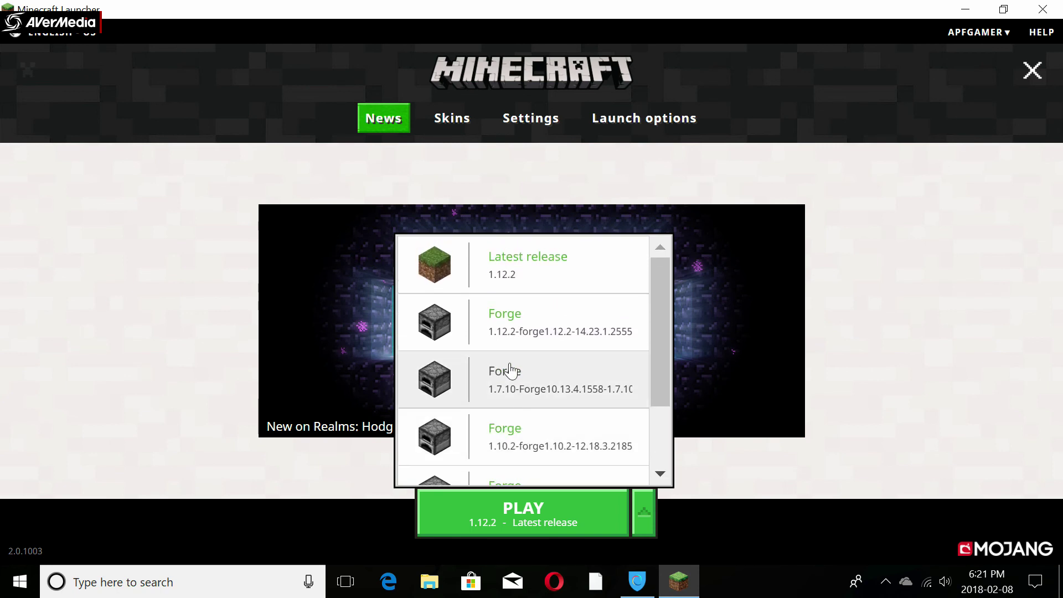
scroll(514, 415, down, 2)
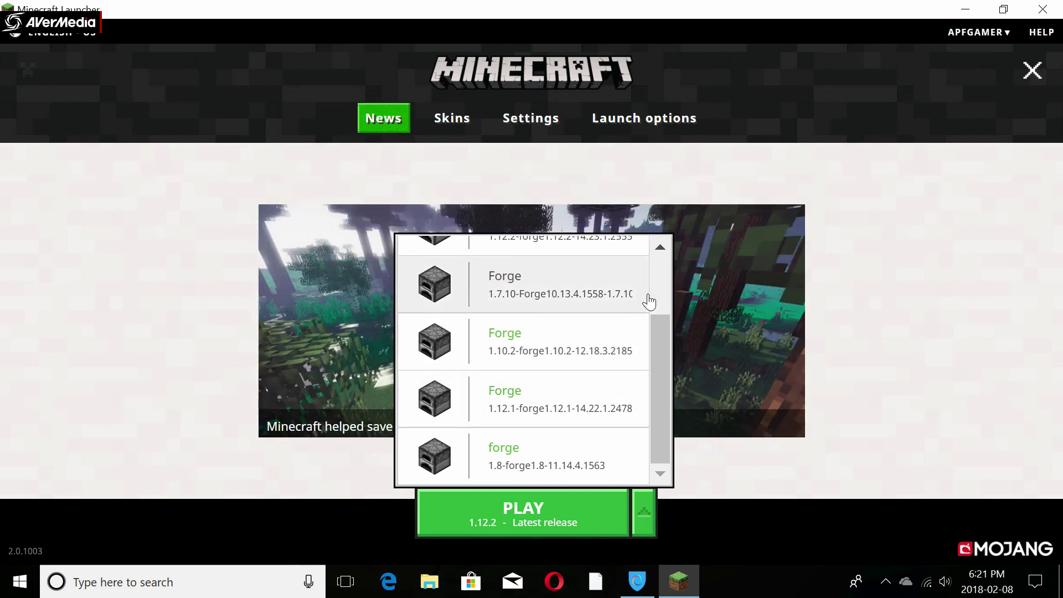
scroll(546, 375, up, 2)
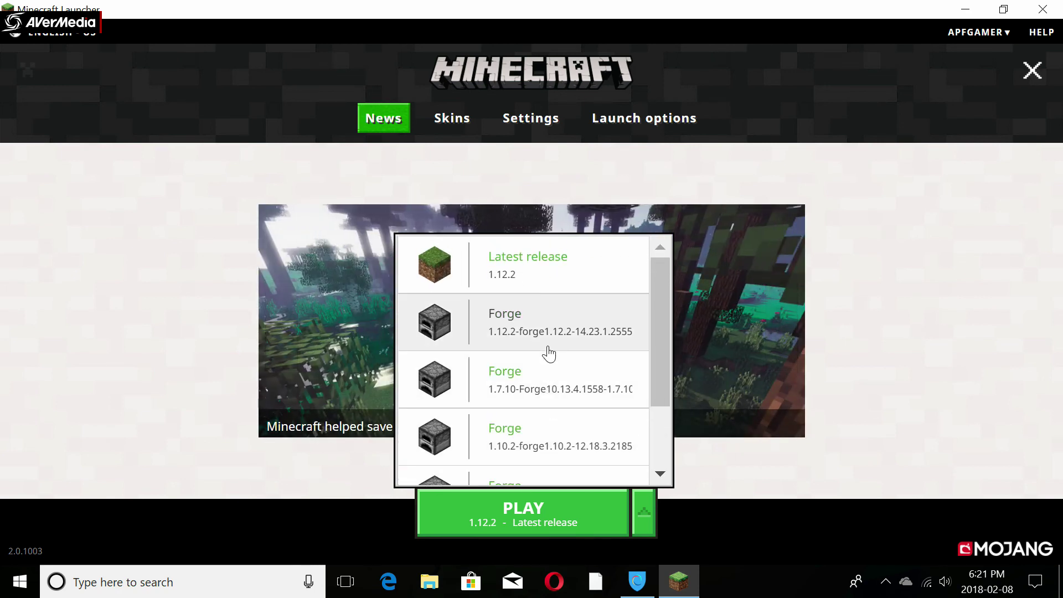
scroll(547, 360, down, 2)
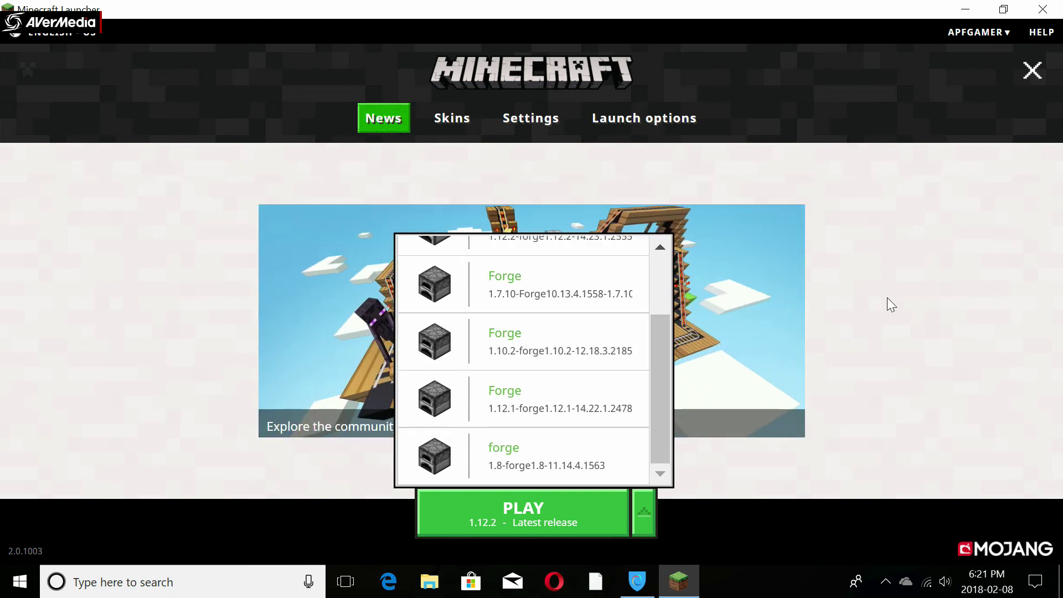
click(892, 304)
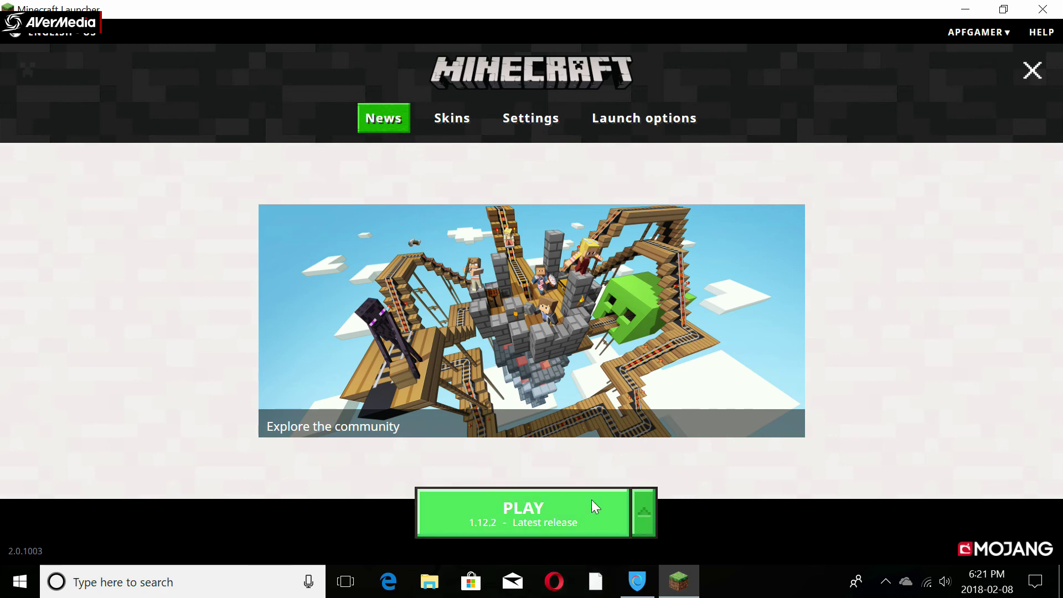
click(649, 516)
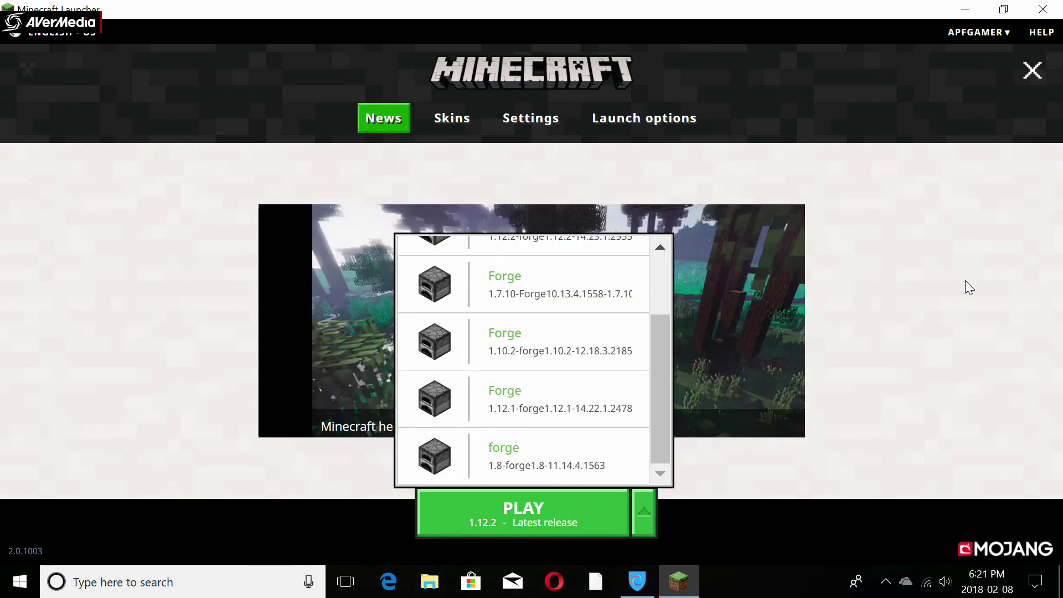
click(965, 280)
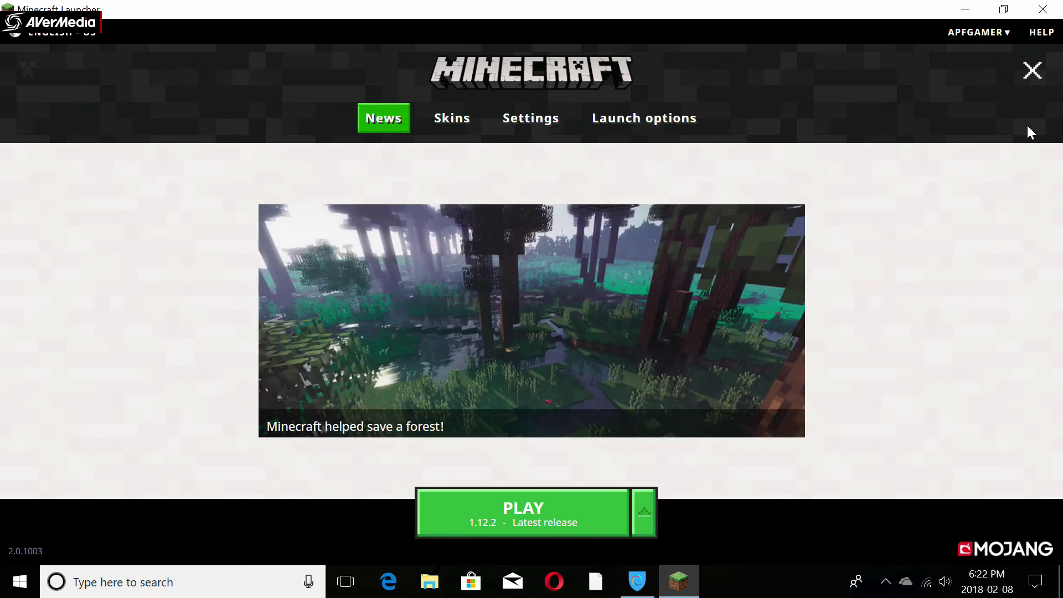
click(1043, 8)
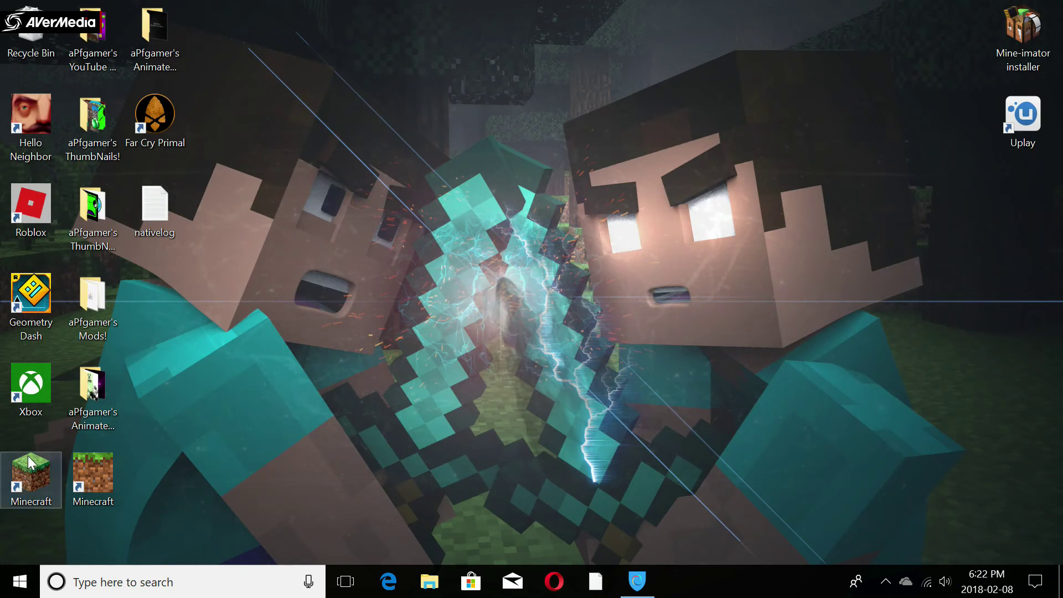
Open Microsoft Edge on a new tab and focus its web search box.
click(390, 580)
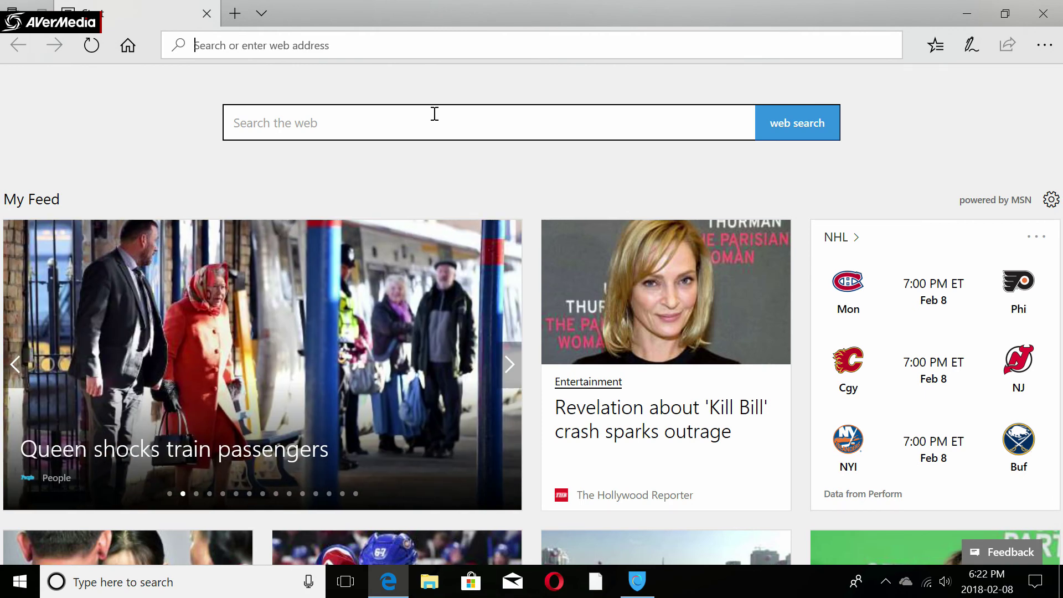
click(435, 113)
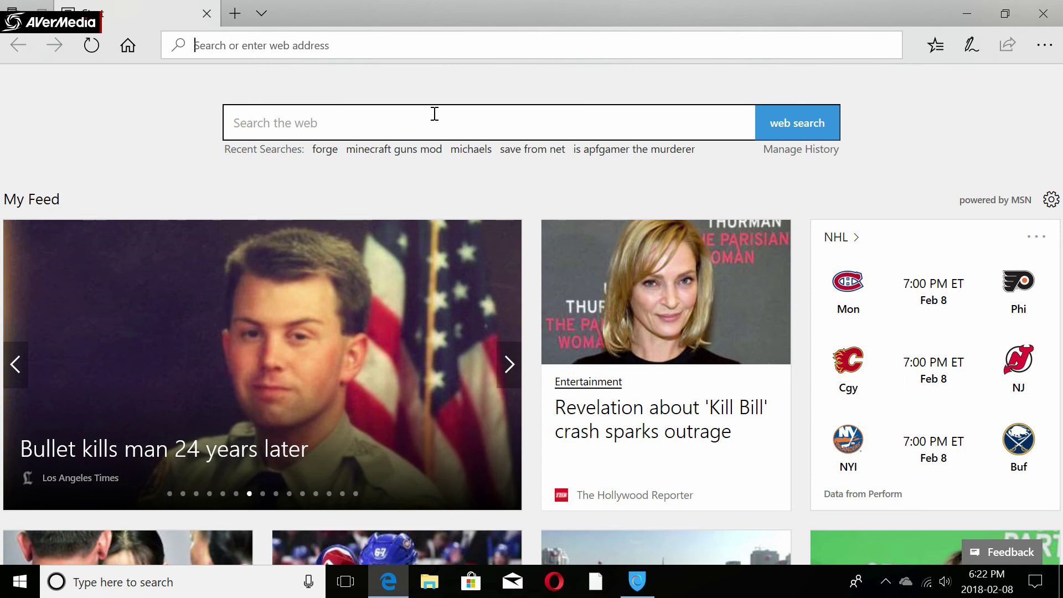
Go to minecraftmods.com via address-bar autocomplete and open its Furniture Mod page.
text(minecraftmods.com/)
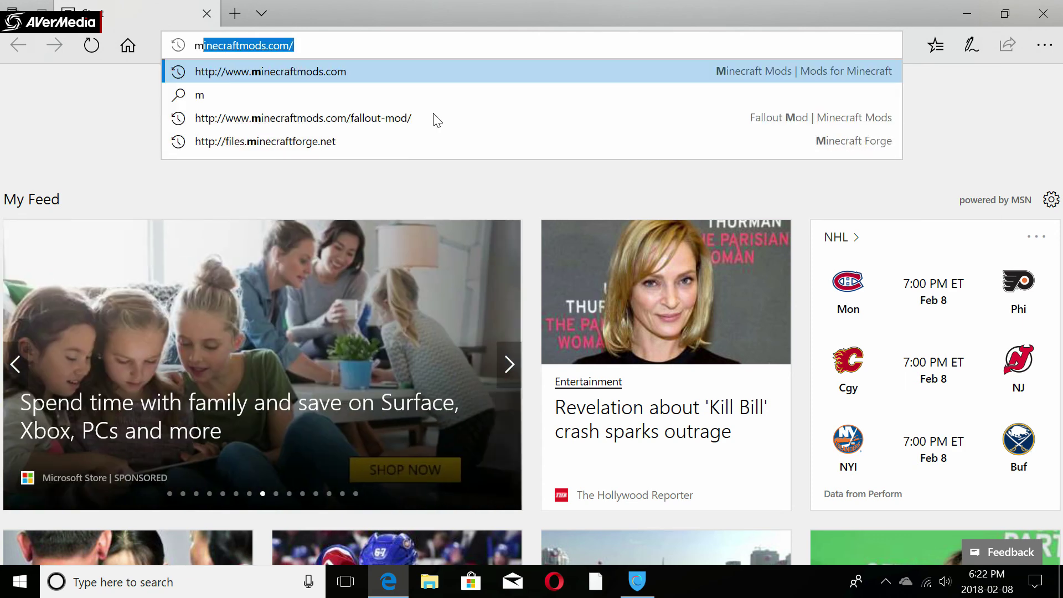
key(Return)
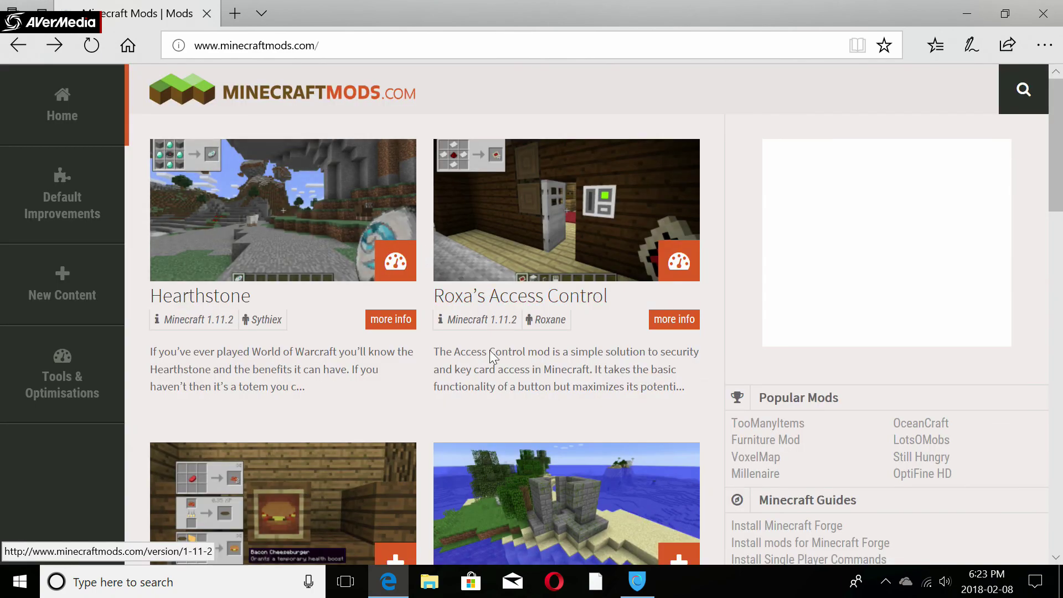
scroll(504, 332, down, 10)
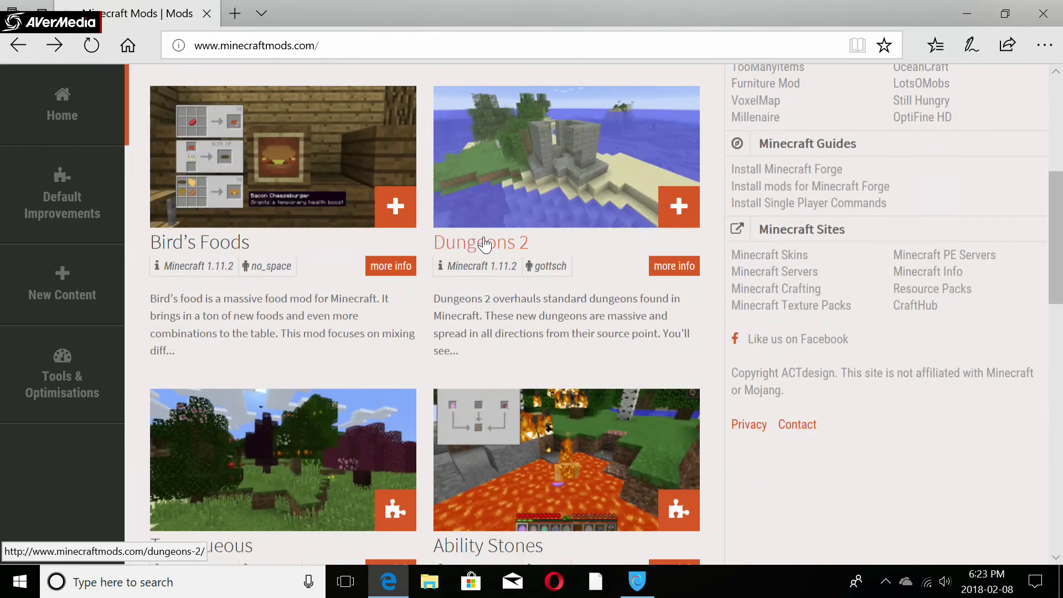
scroll(460, 261, up, 10)
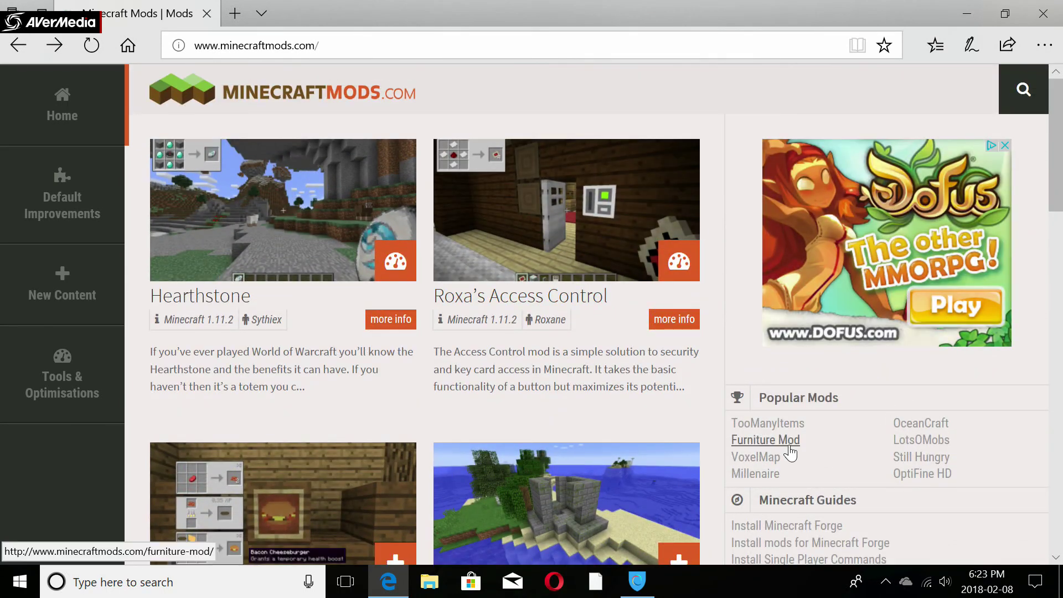
click(781, 447)
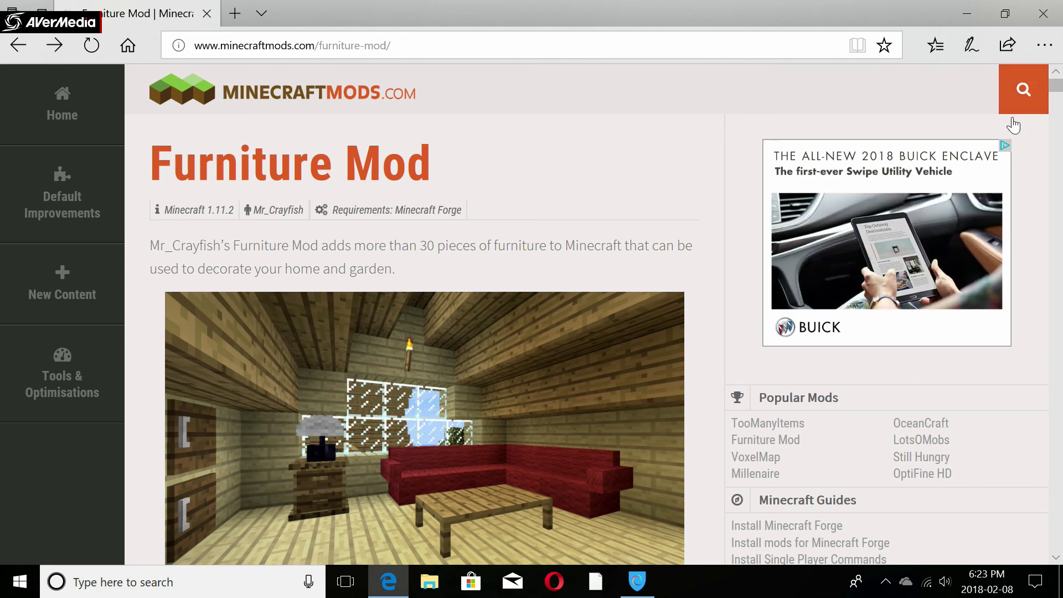
Scroll the Furniture Mod page back to its Download button and start the cfm-4.1.2-mc1.11.2.jar download.
click(1022, 90)
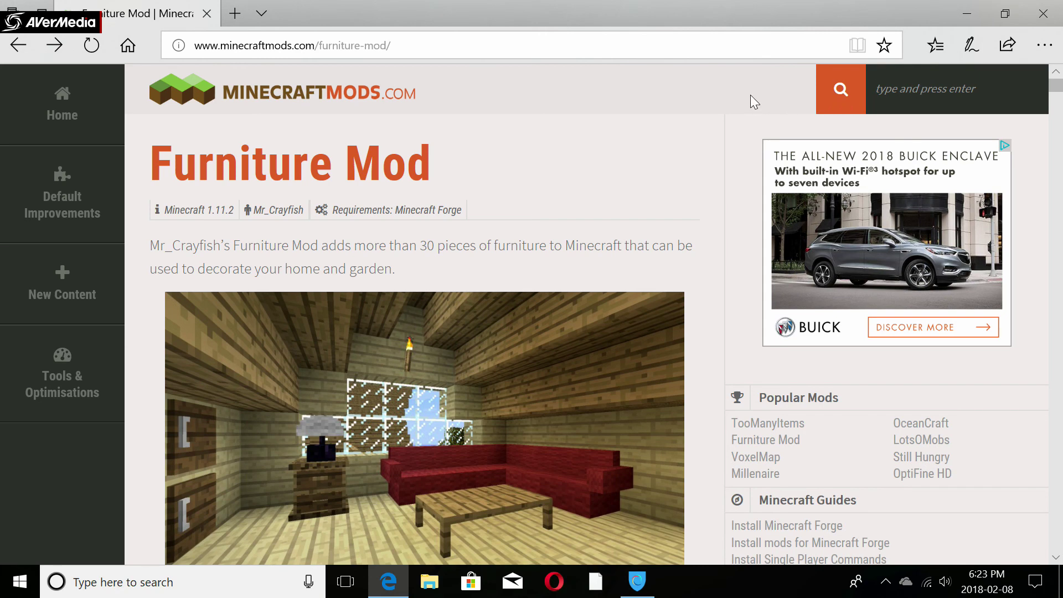
scroll(568, 249, down, 4)
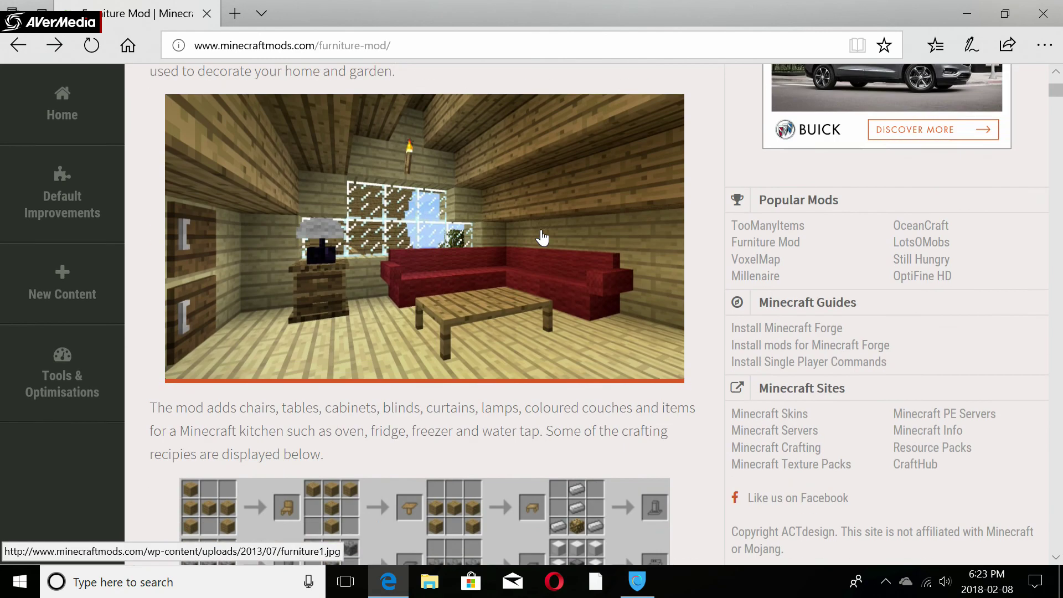
scroll(477, 301, up, 3)
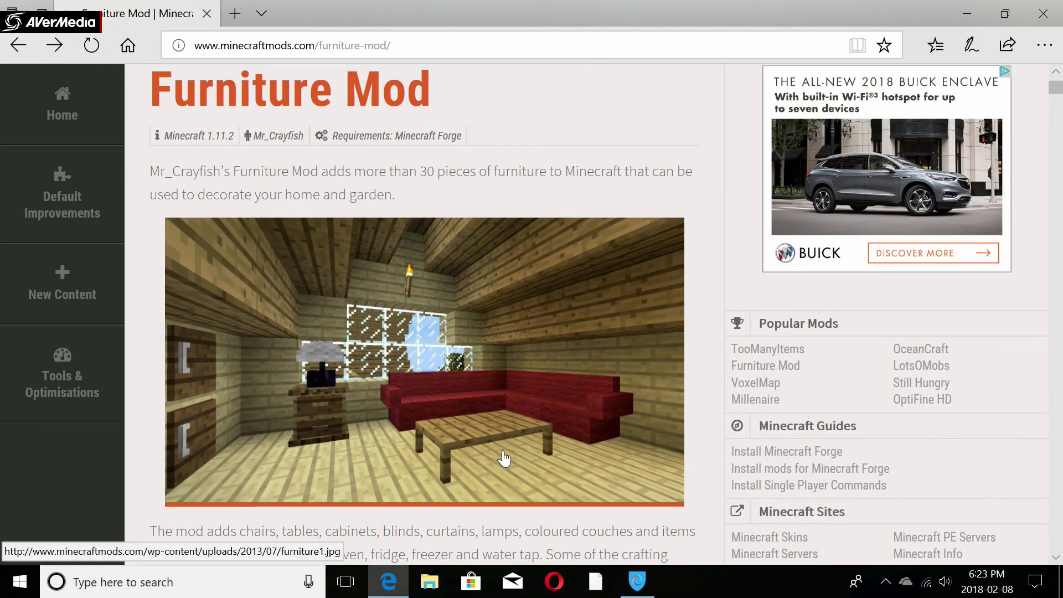
scroll(280, 382, down, 1)
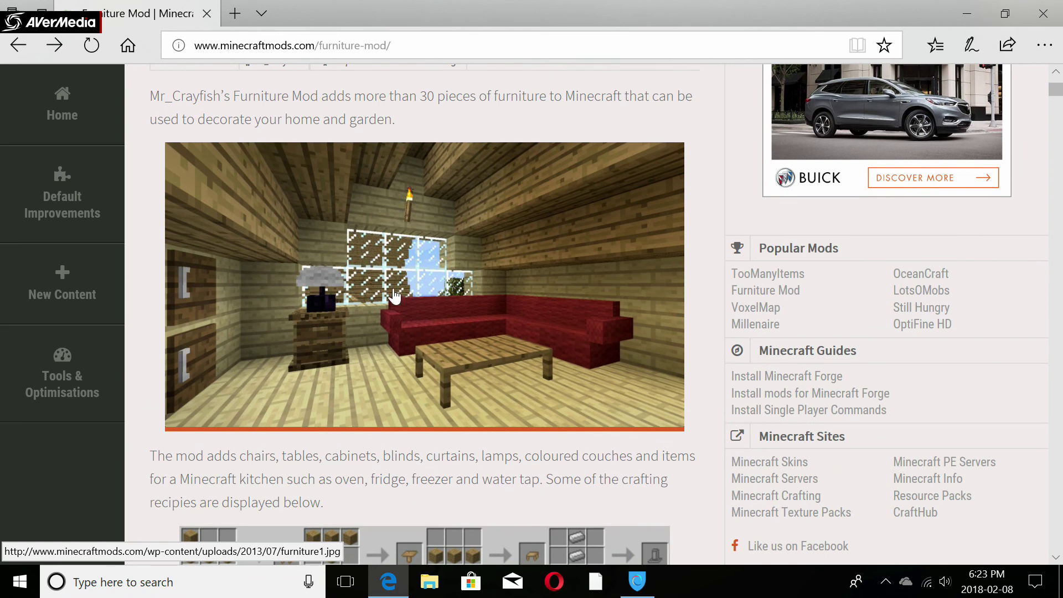
scroll(396, 257, down, 4)
scroll(397, 258, down, 10)
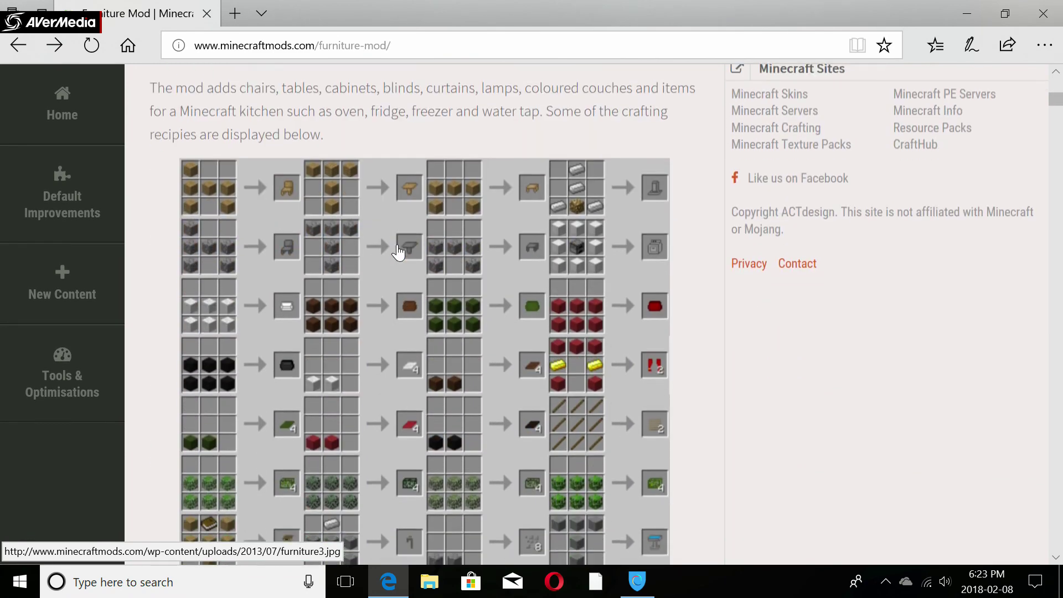
scroll(401, 249, down, 3)
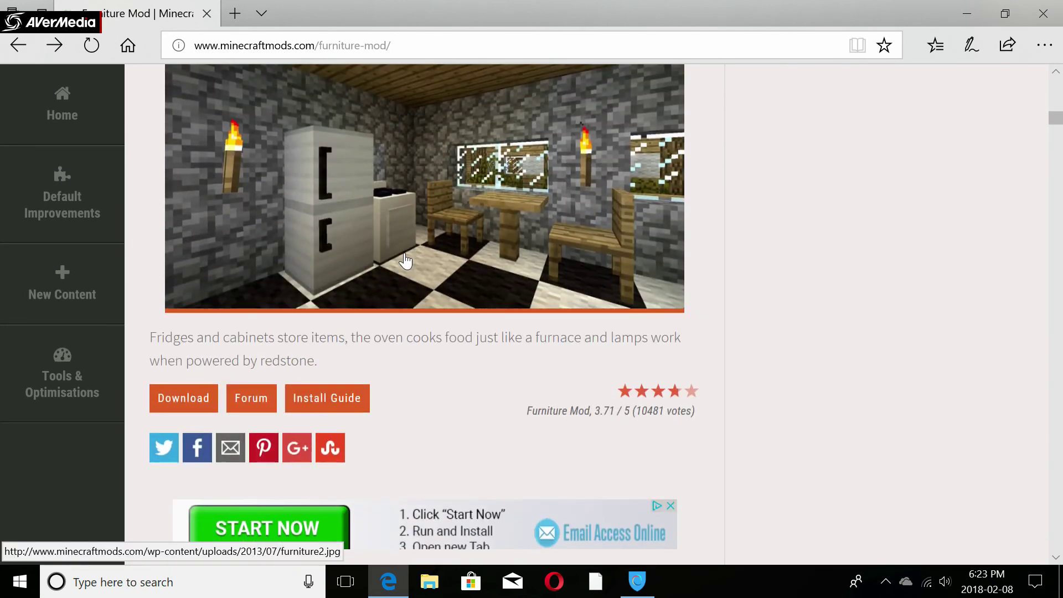
scroll(434, 273, up, 1)
scroll(440, 275, down, 2)
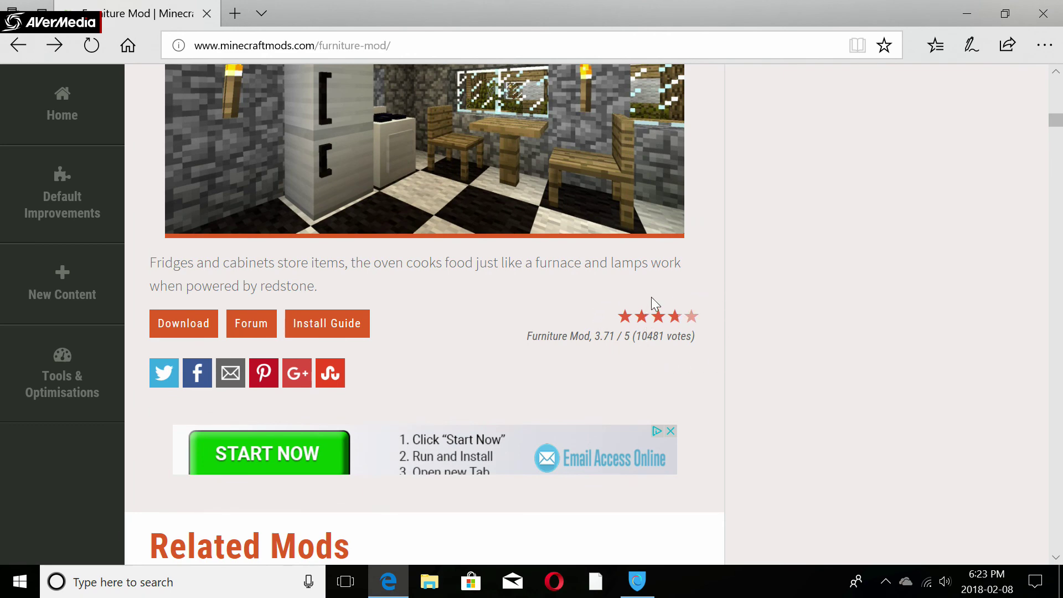
scroll(655, 303, up, 8)
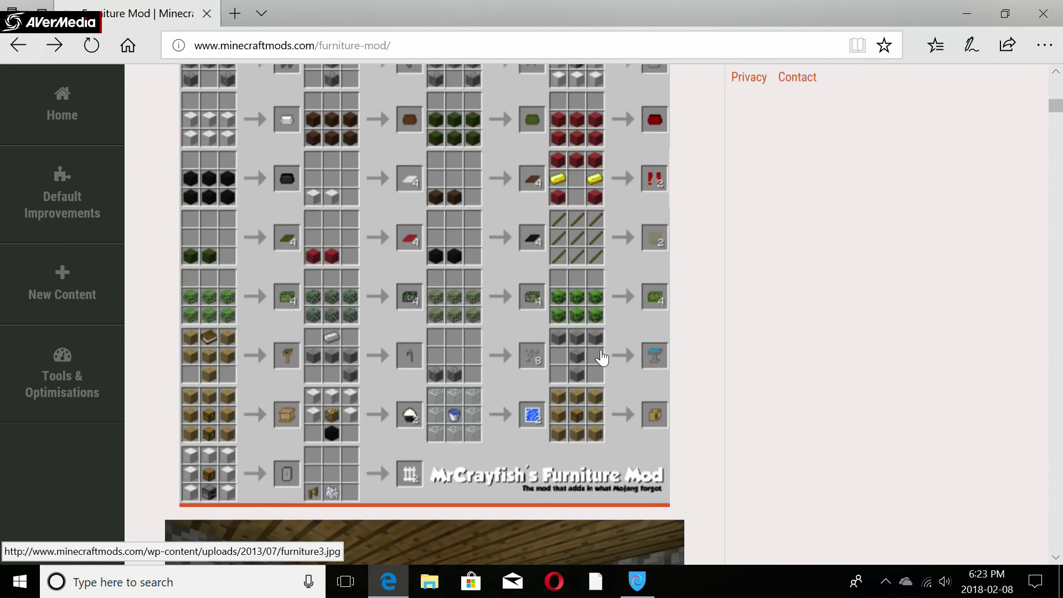
scroll(622, 340, up, 3)
scroll(625, 340, down, 5)
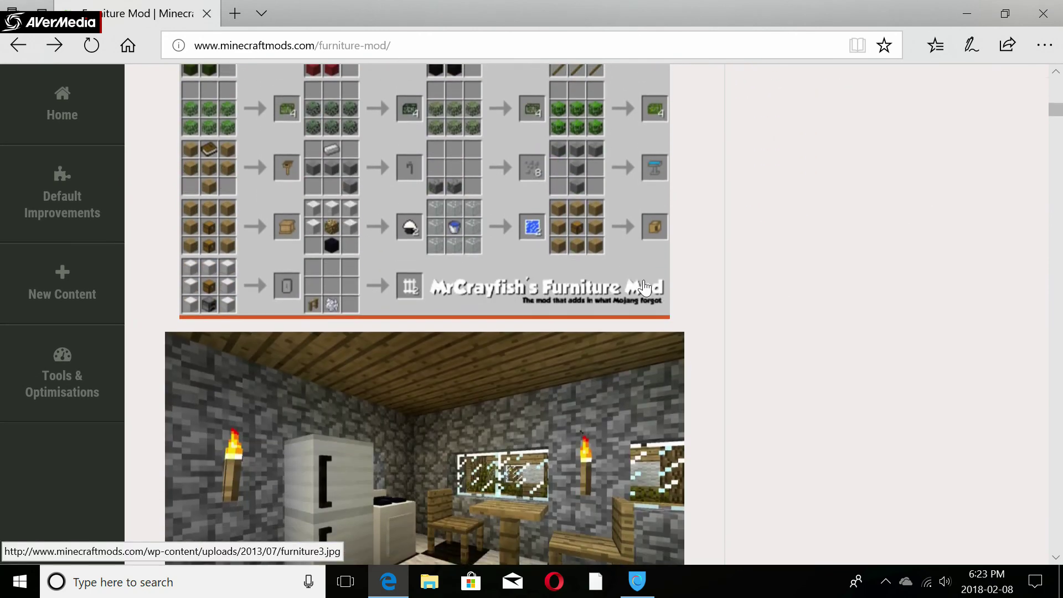
scroll(645, 288, down, 8)
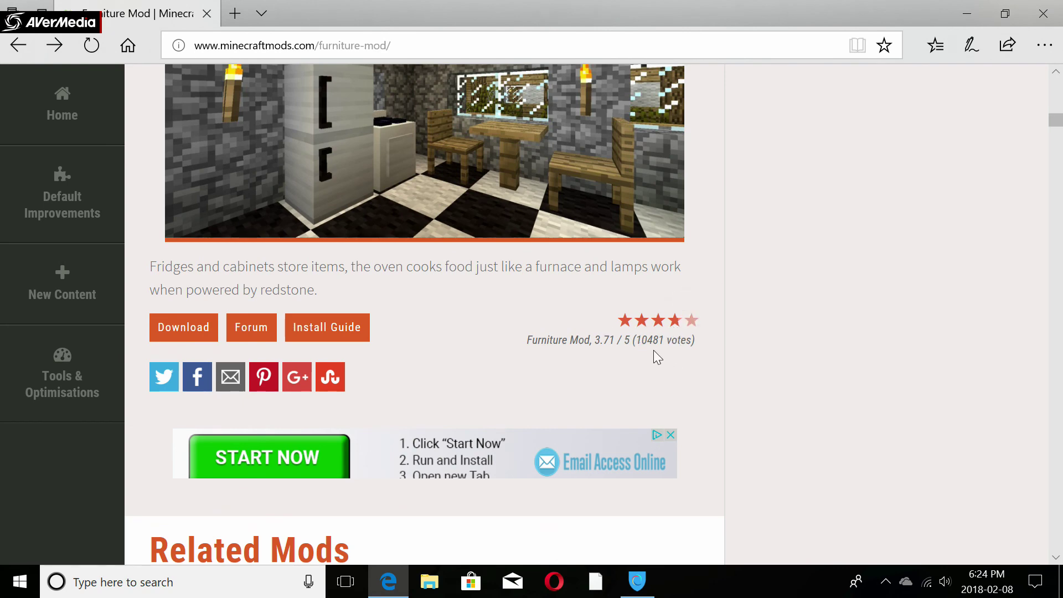
scroll(530, 391, down, 6)
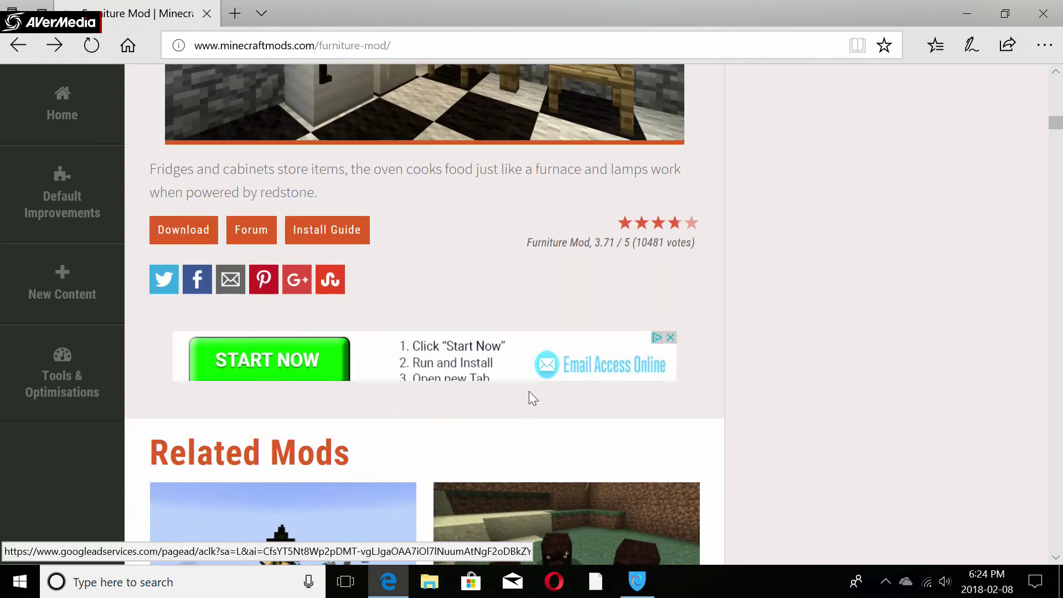
scroll(514, 382, down, 19)
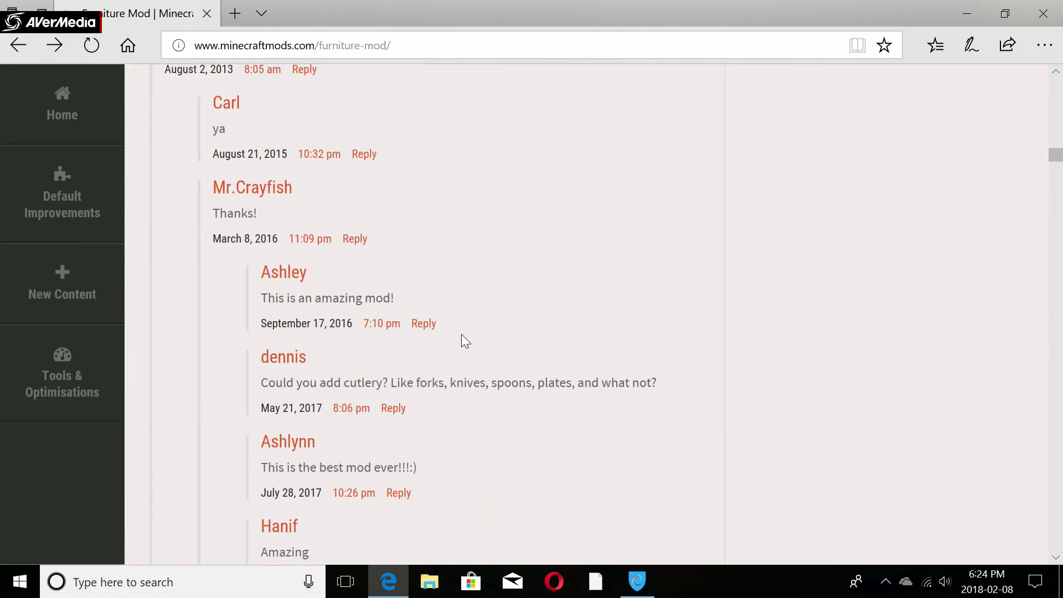
scroll(424, 331, down, 8)
scroll(423, 332, up, 12)
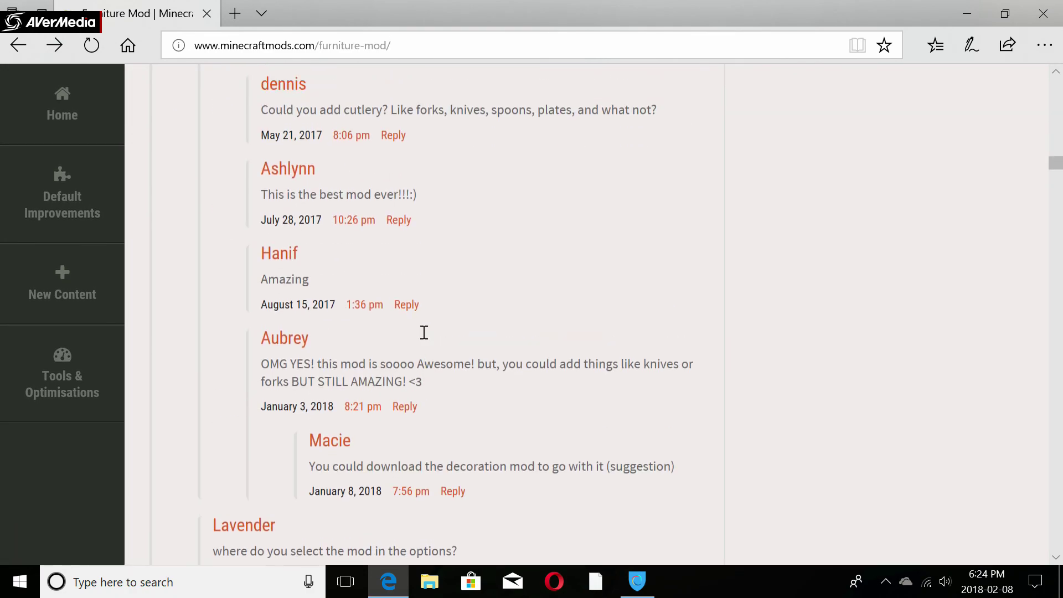
scroll(420, 311, up, 11)
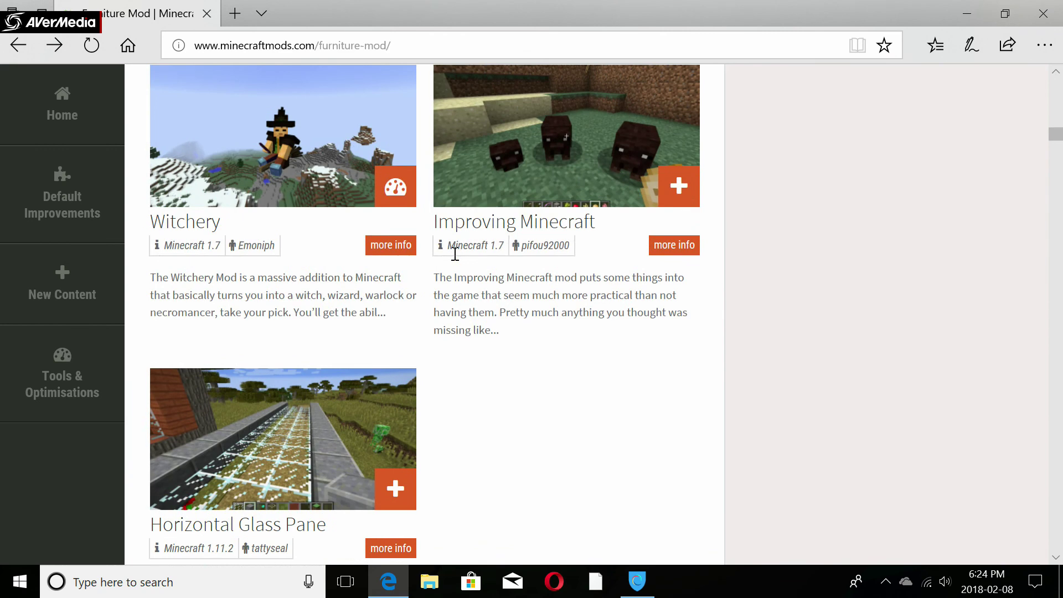
scroll(409, 368, up, 12)
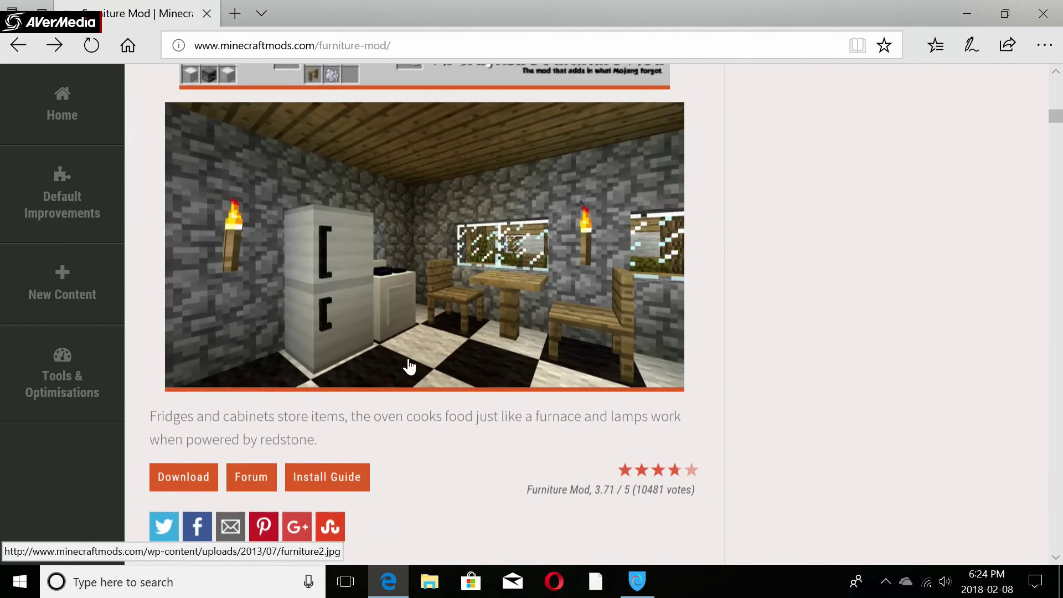
scroll(410, 366, down, 3)
scroll(406, 339, up, 3)
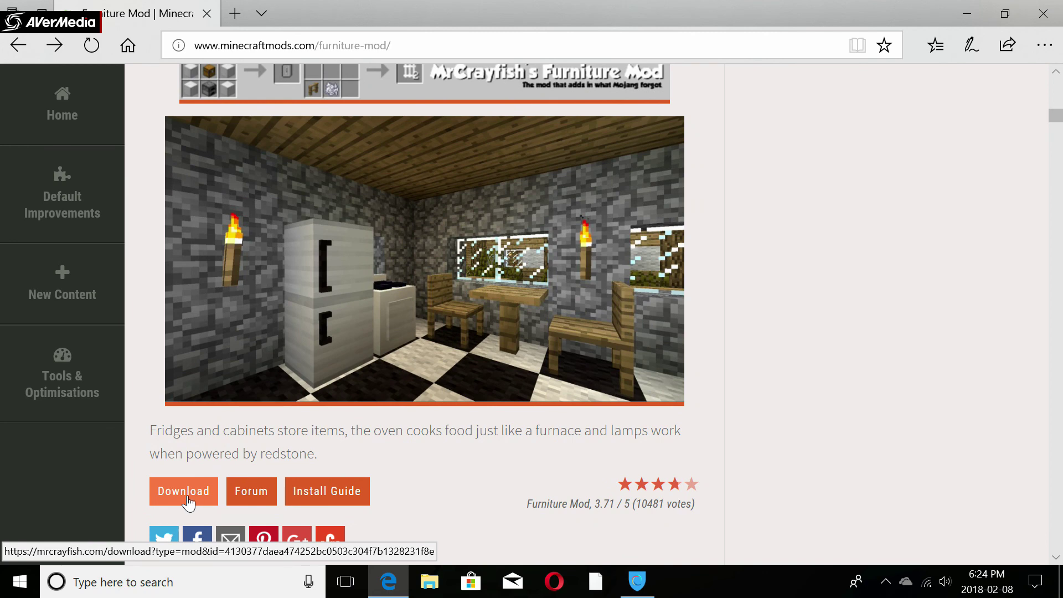
click(184, 492)
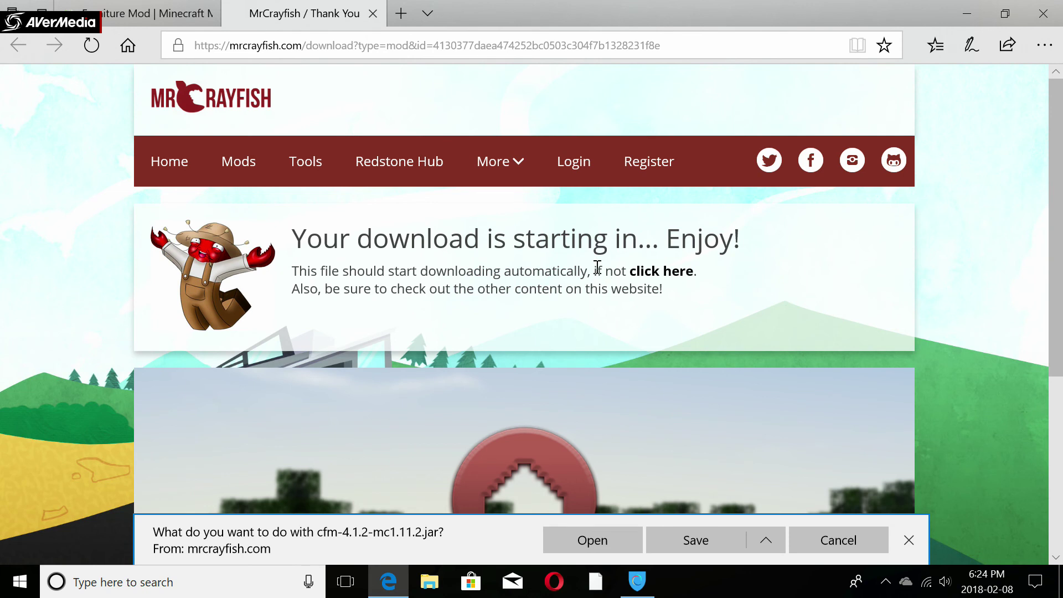
Save cfm-4.1.2-mc1.11.2.jar, then check the desktop and bring Edge back.
click(696, 540)
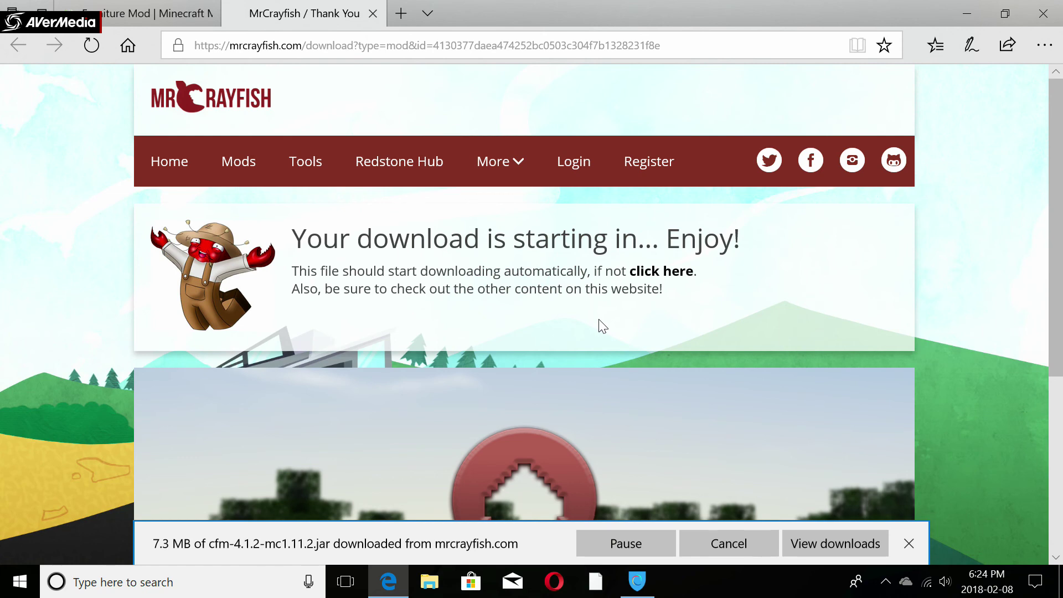
click(964, 9)
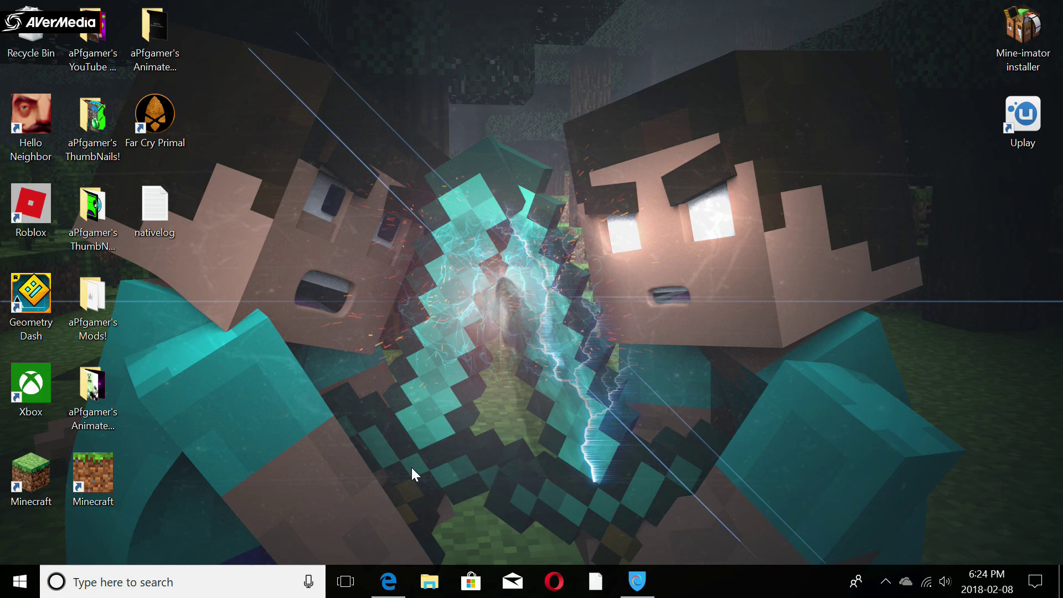
click(394, 580)
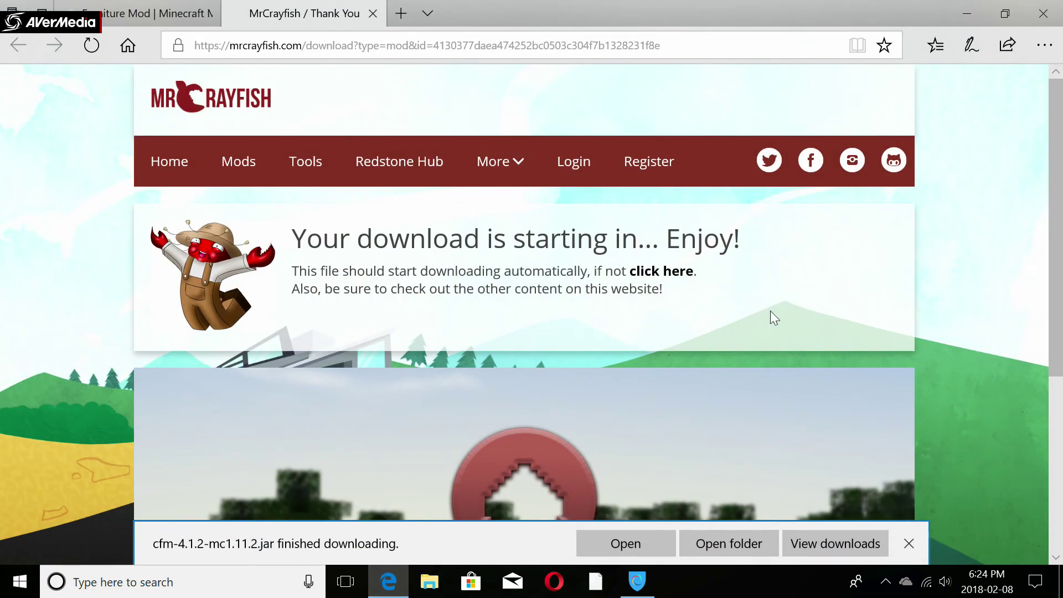
click(968, 9)
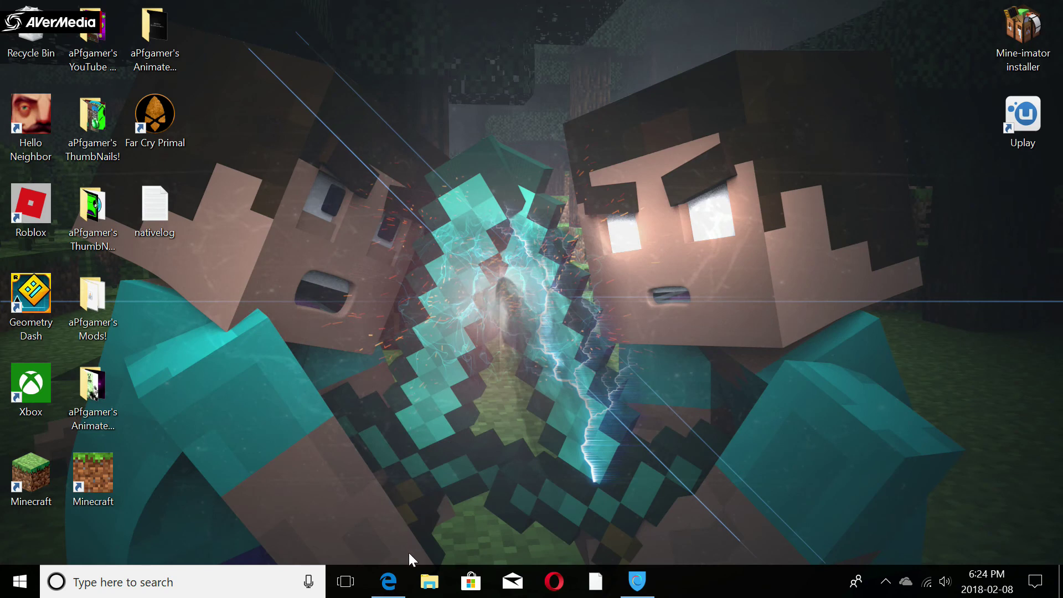
mouse_move(389, 580)
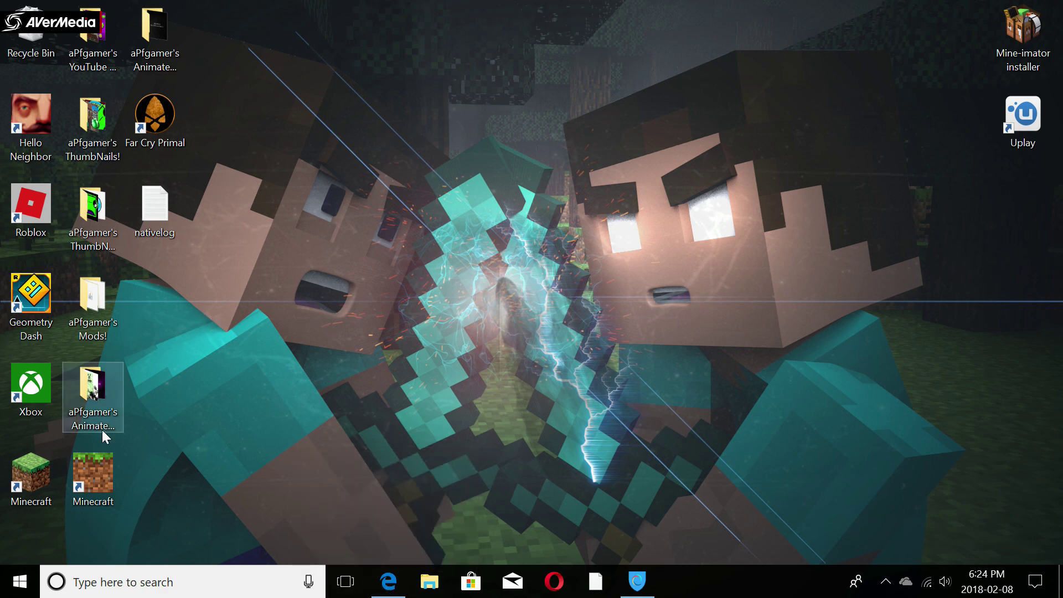
click(387, 581)
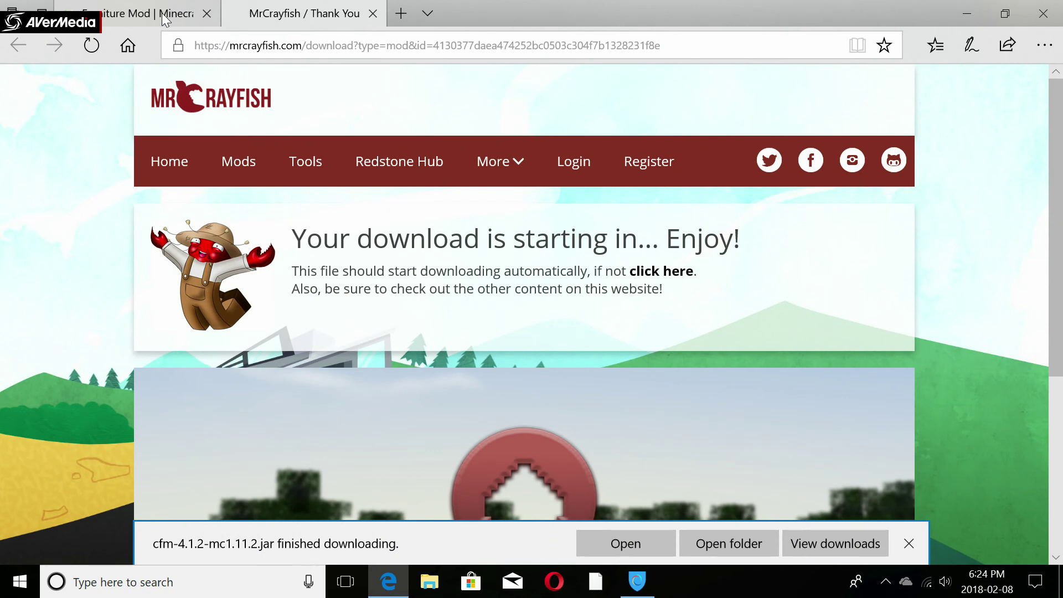
Return to the Furniture Mod tab and dismiss the finished-download notification.
click(161, 25)
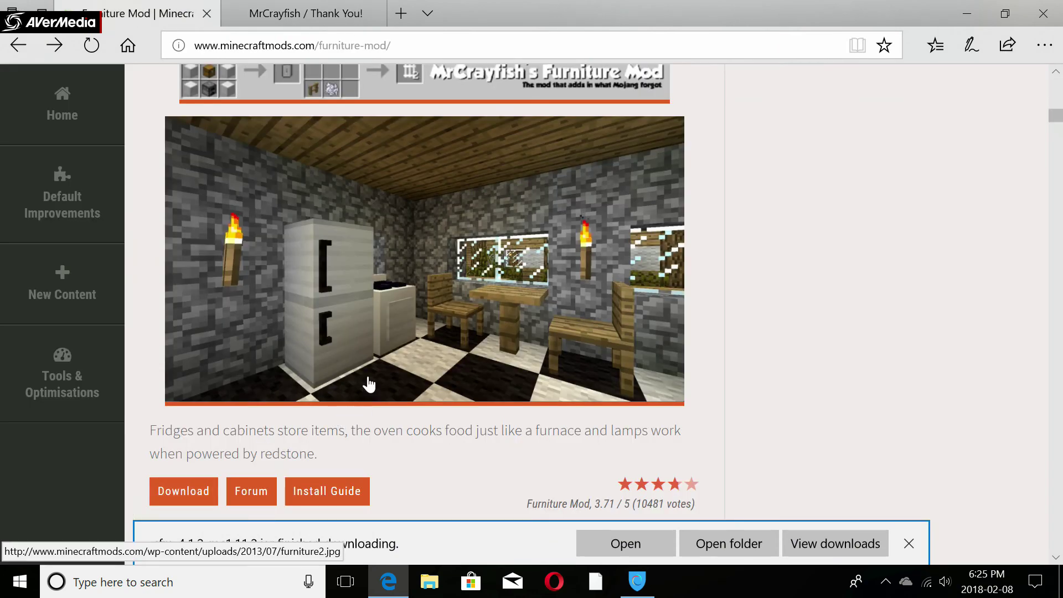
scroll(370, 385, up, 5)
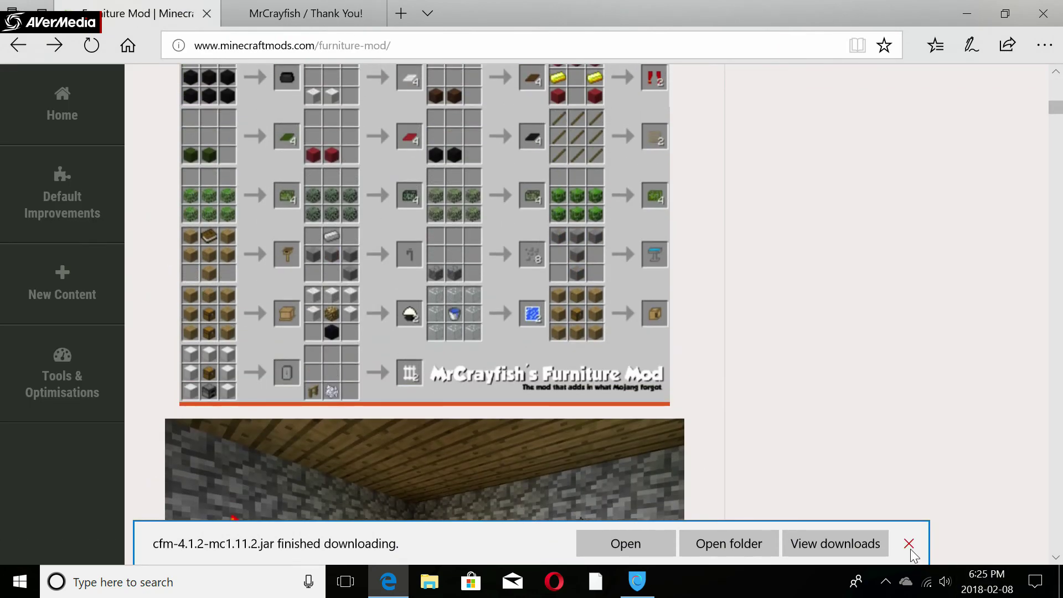
click(909, 544)
scroll(753, 429, up, 10)
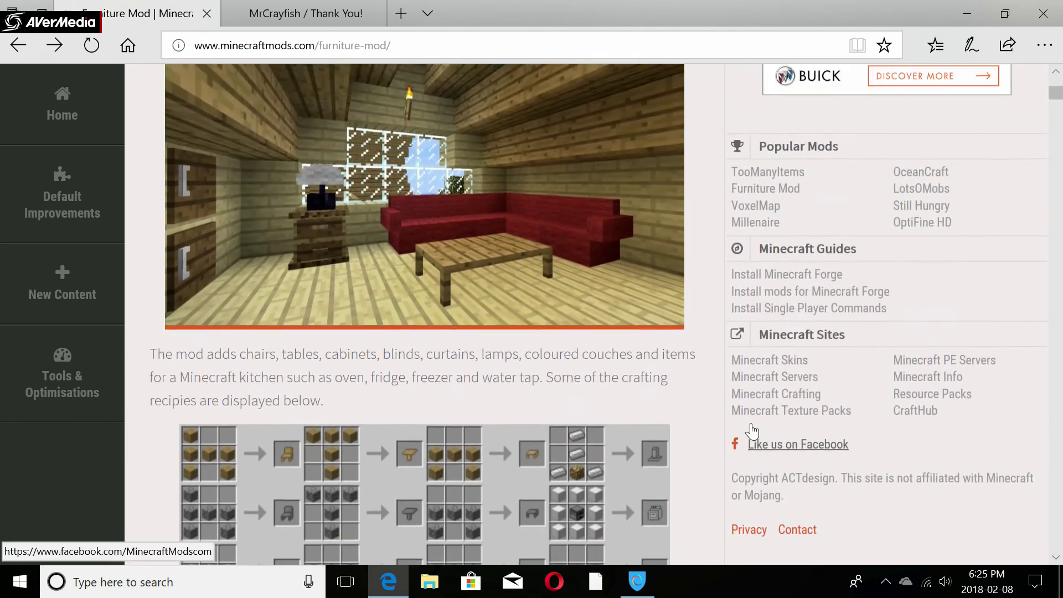
scroll(753, 430, up, 5)
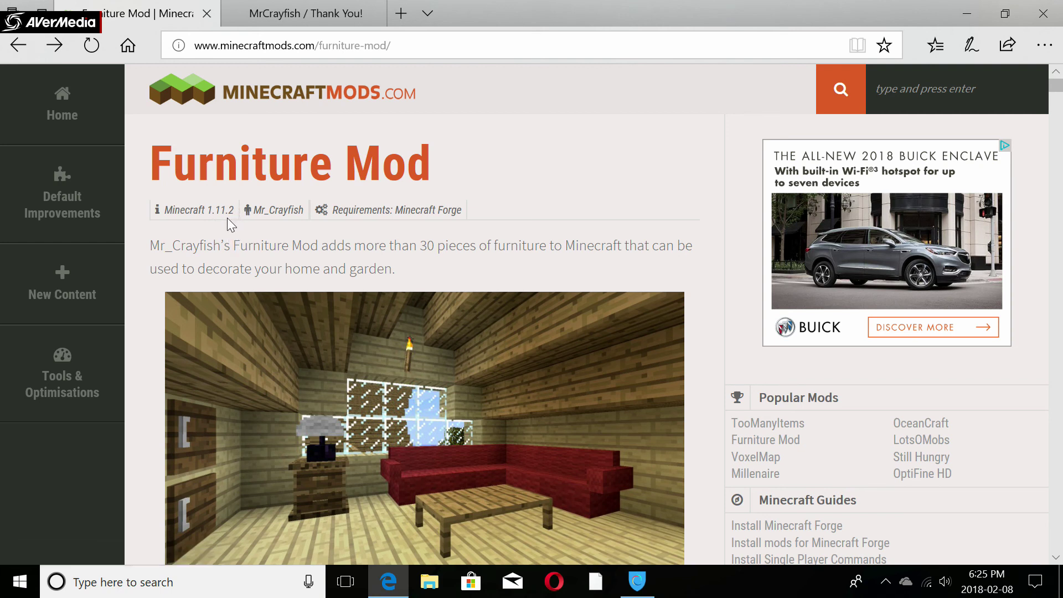
Glance at the desktop again, then close the MrCrayfish download tab.
click(969, 11)
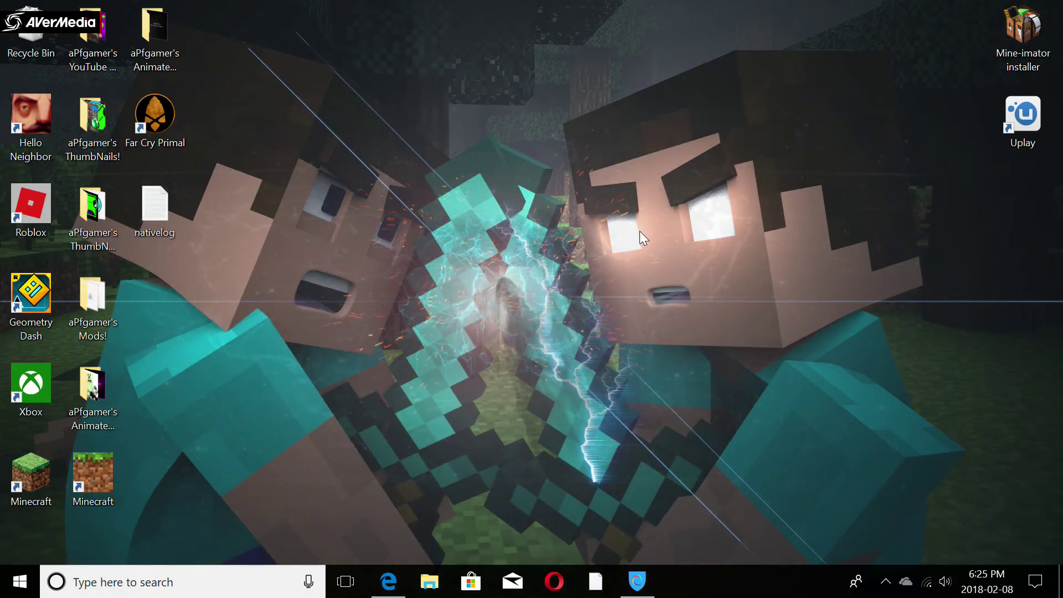
click(389, 581)
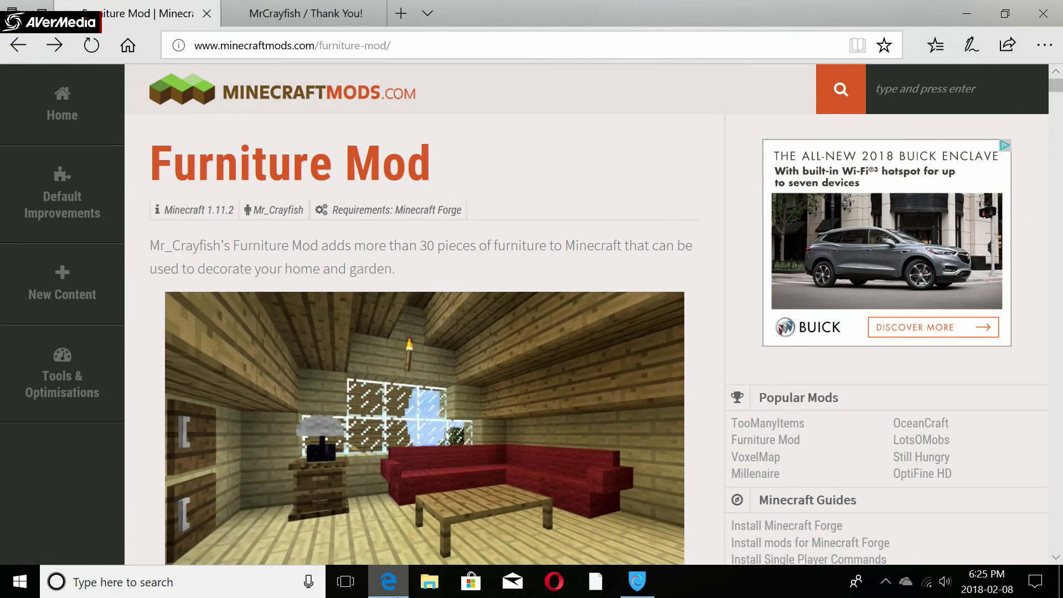
click(967, 12)
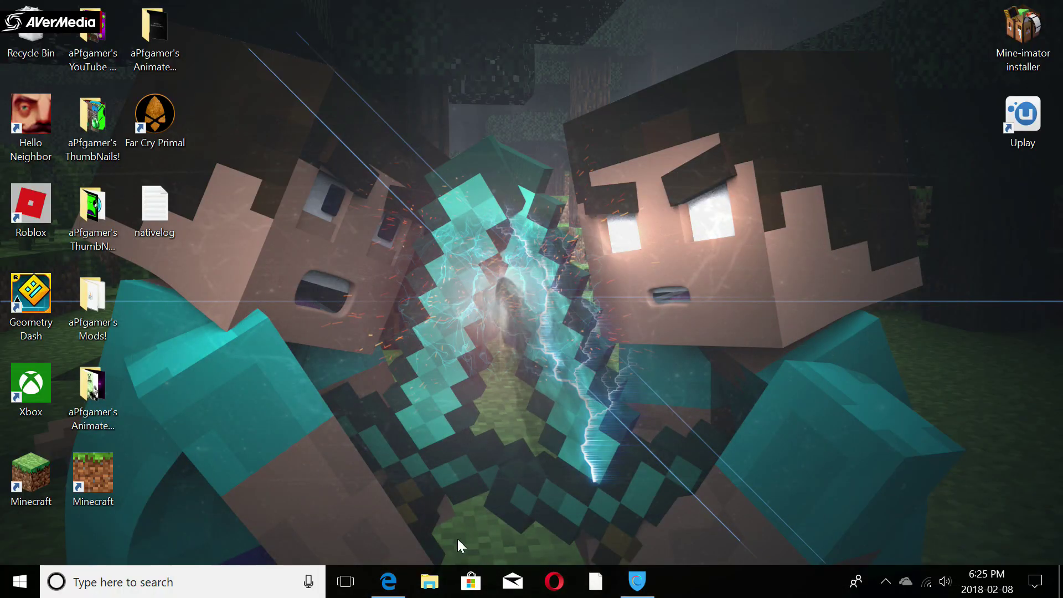
click(399, 583)
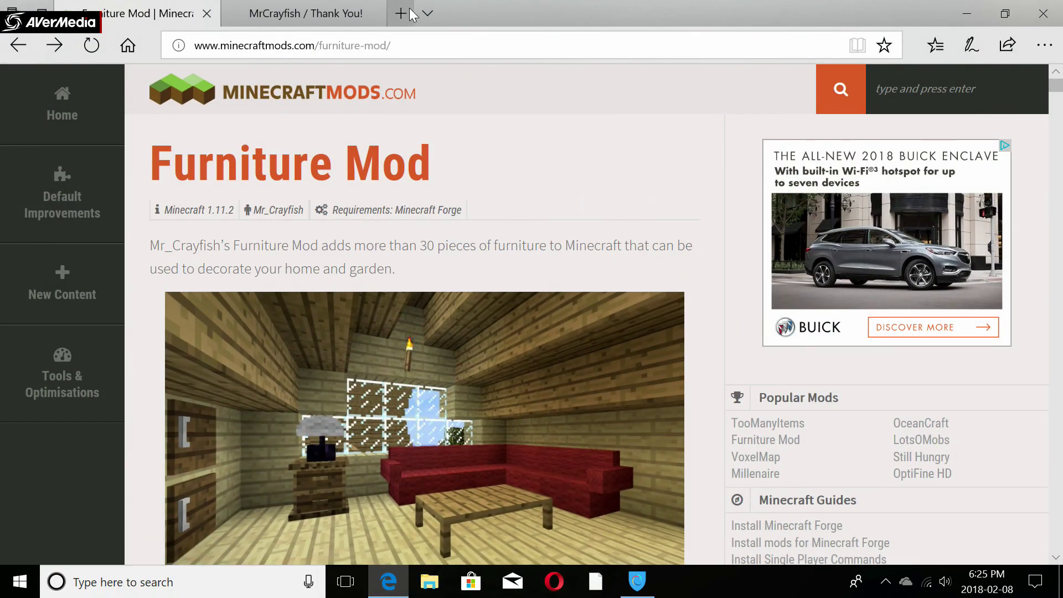
click(372, 13)
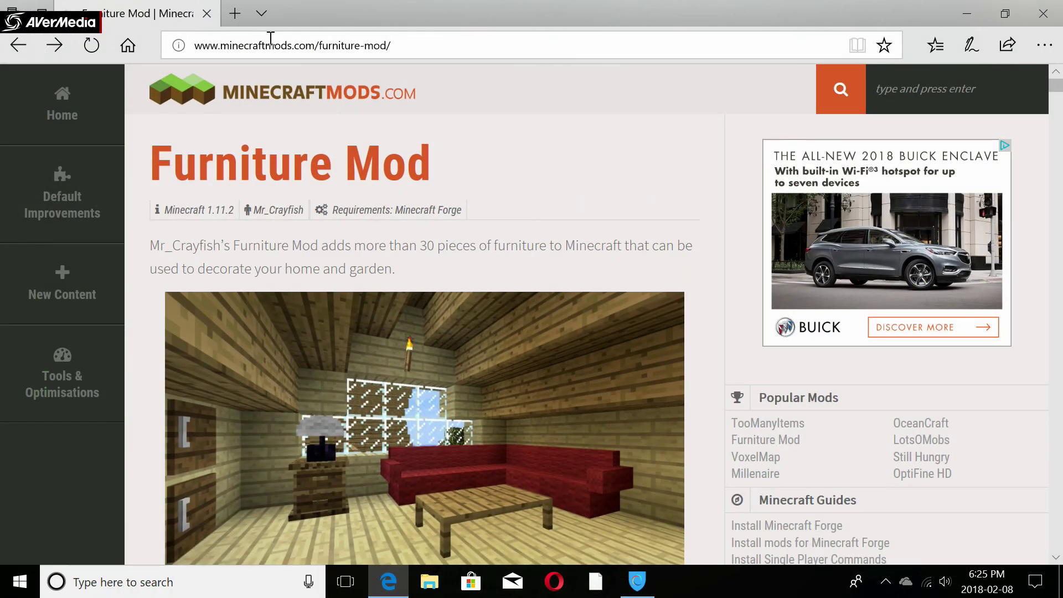
Search Bing for 'forge' in a new tab and open the Minecraft Forge files site.
click(232, 12)
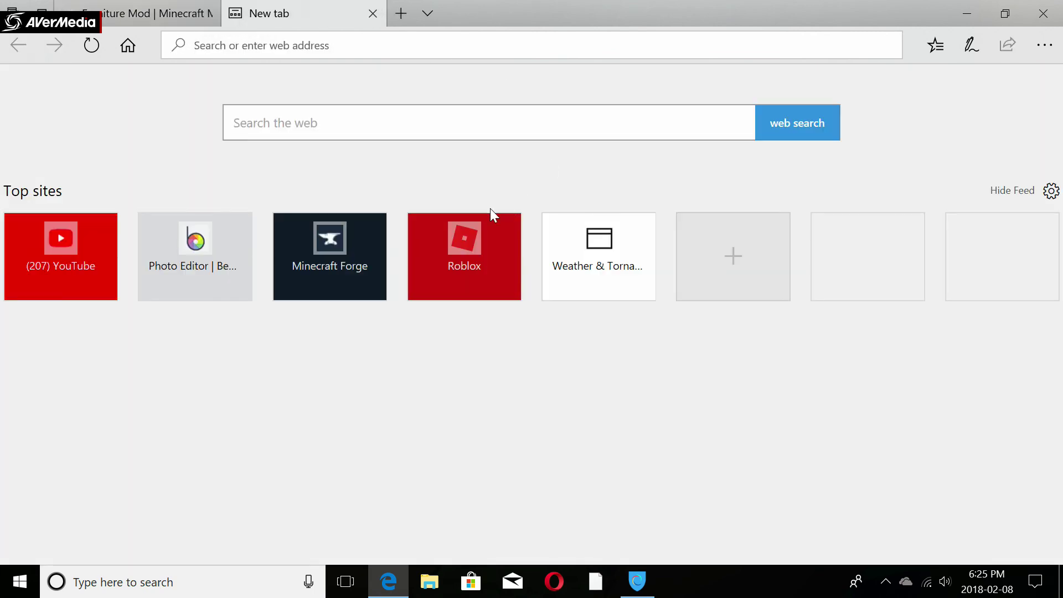
text(forge)
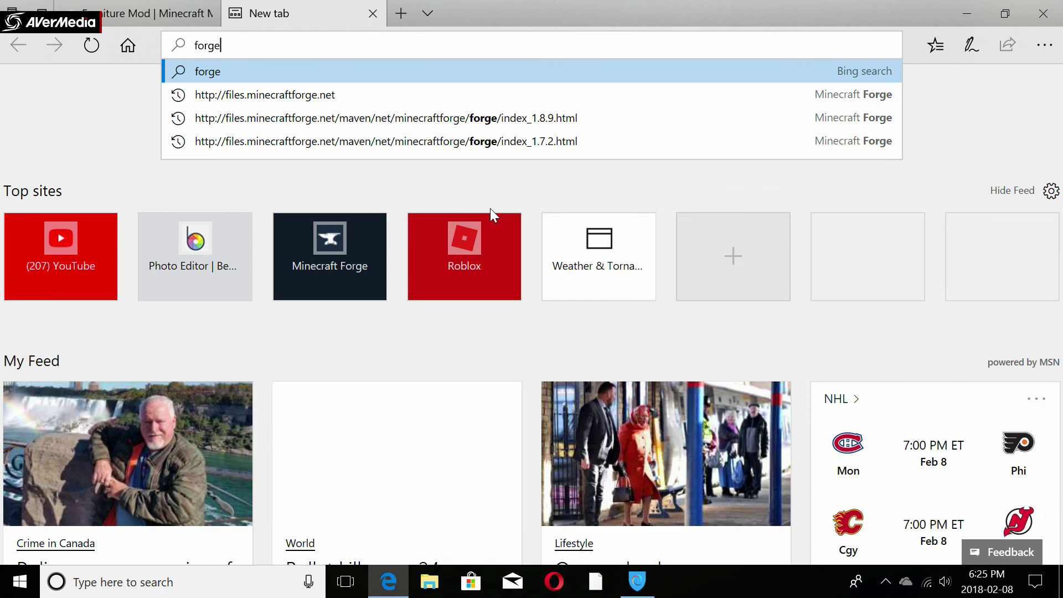
key(Return)
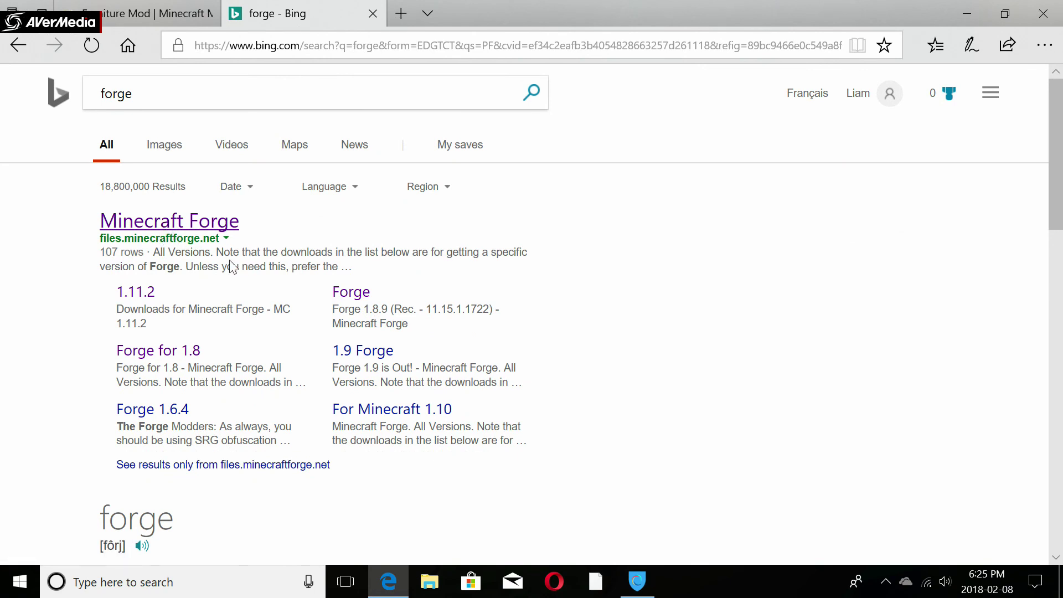
click(169, 226)
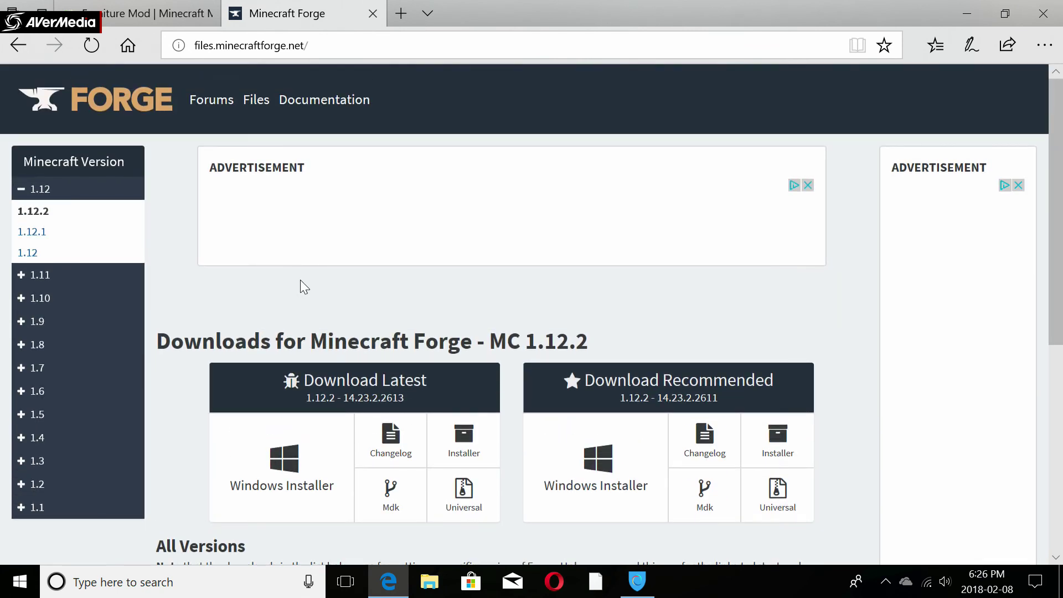
Pick Minecraft 1.11.2 in the Forge version list and request the recommended Windows Installer.
click(58, 276)
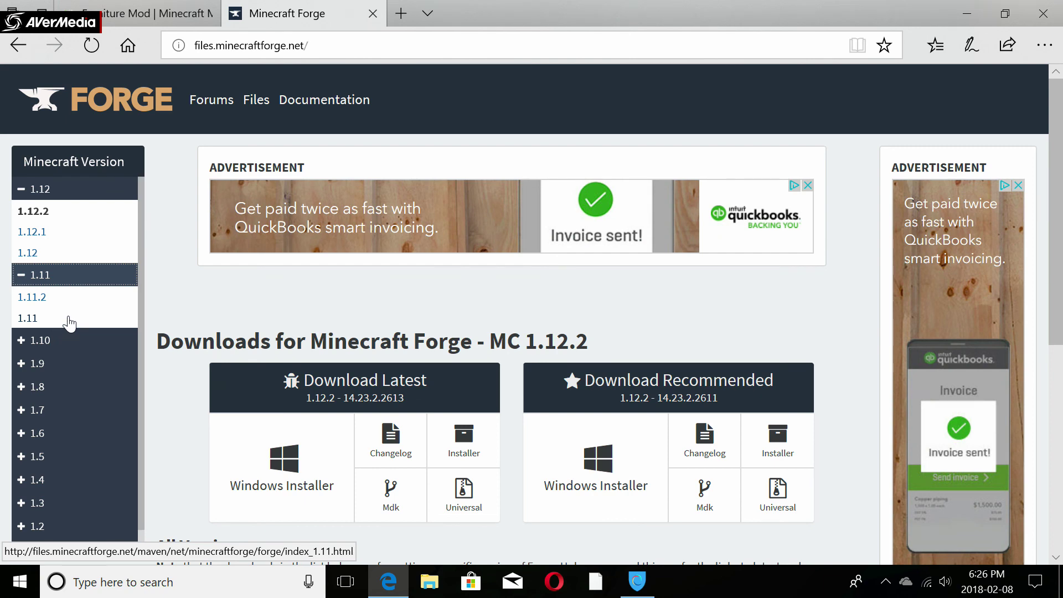
click(50, 304)
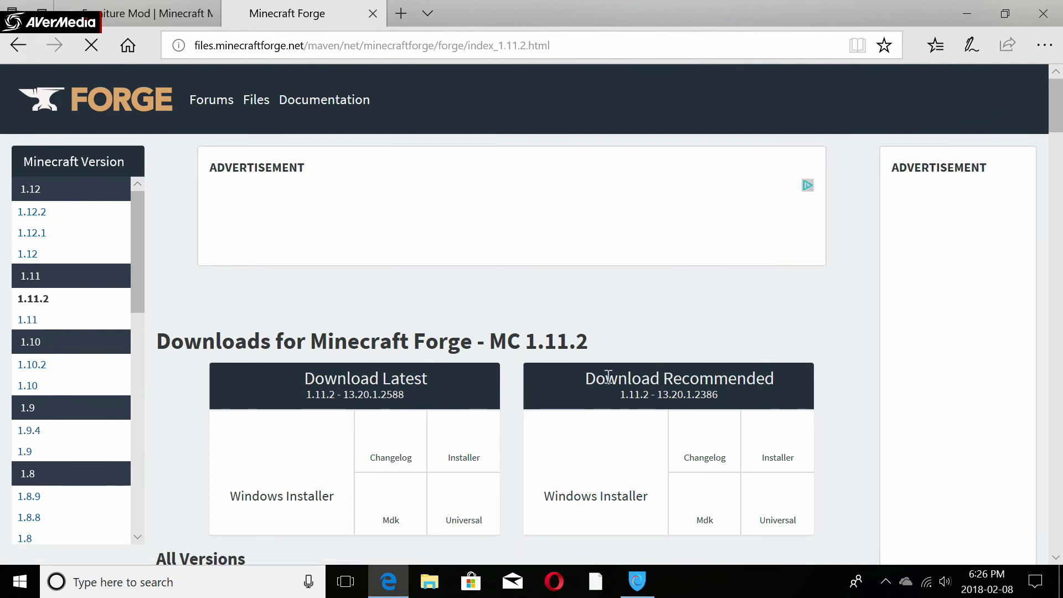
scroll(637, 405, down, 3)
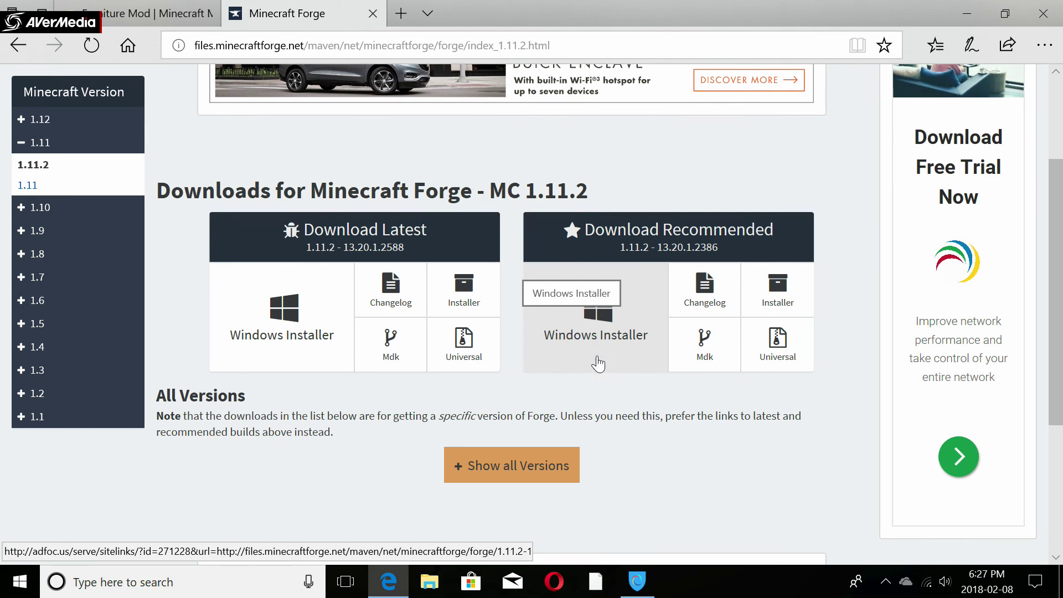
click(588, 319)
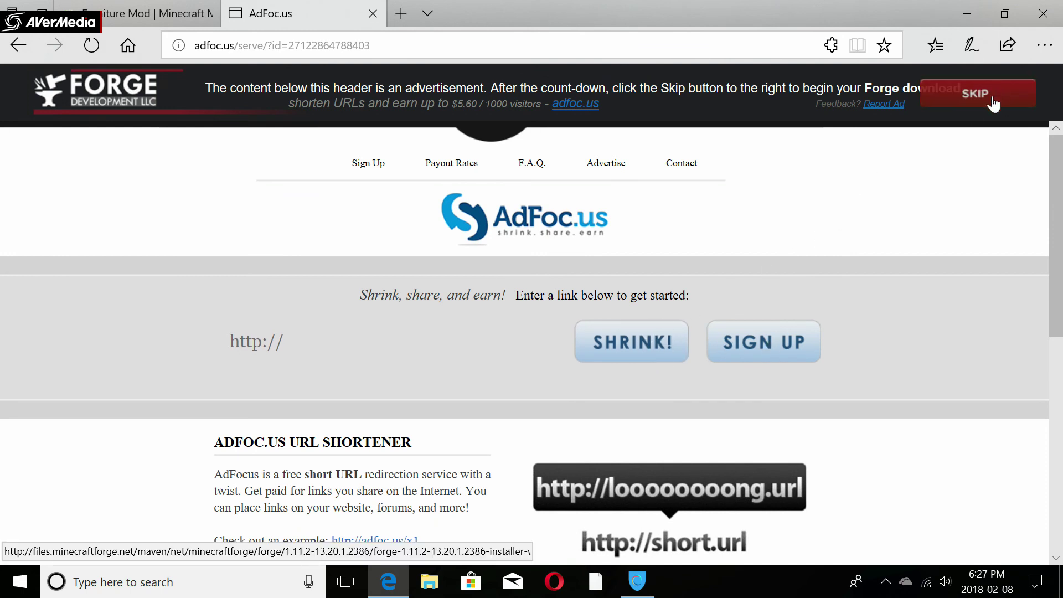
Skip the AdFoc.us ad and save forge-1.11.2-13.20.1.2386-installer-win.exe.
click(988, 107)
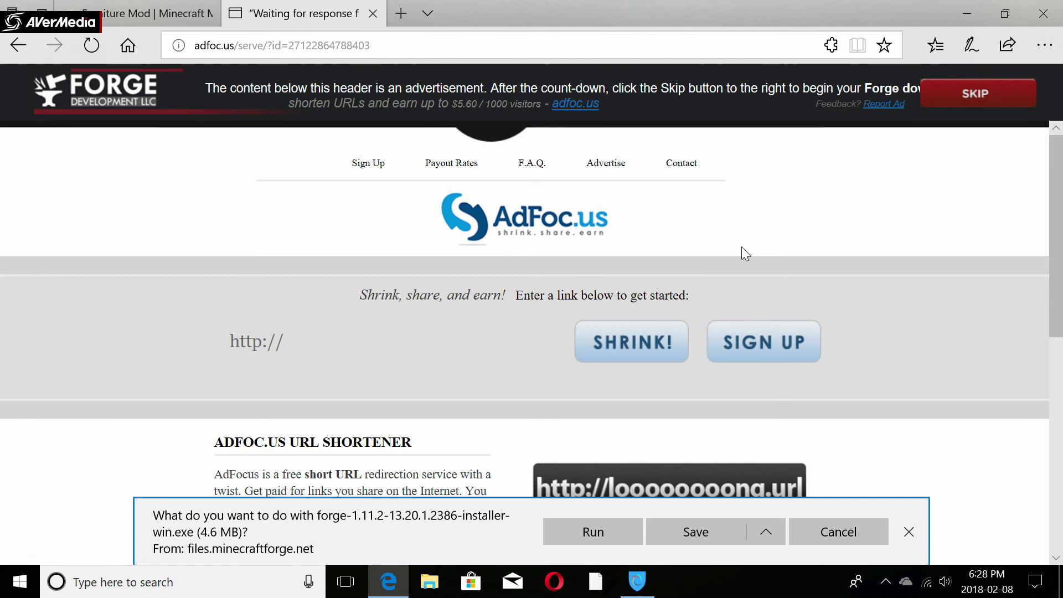
click(698, 533)
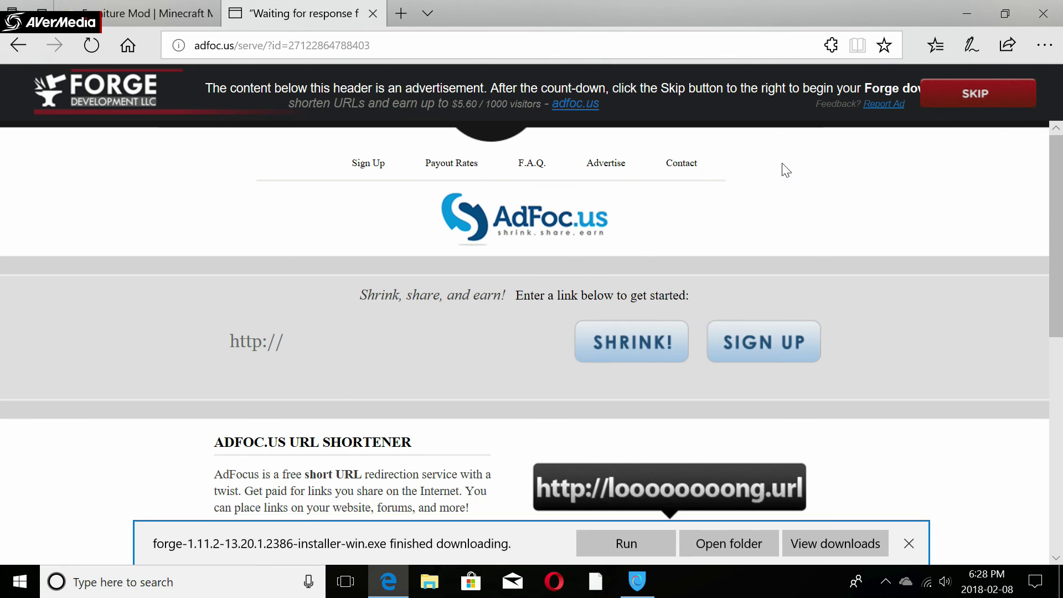
click(962, 12)
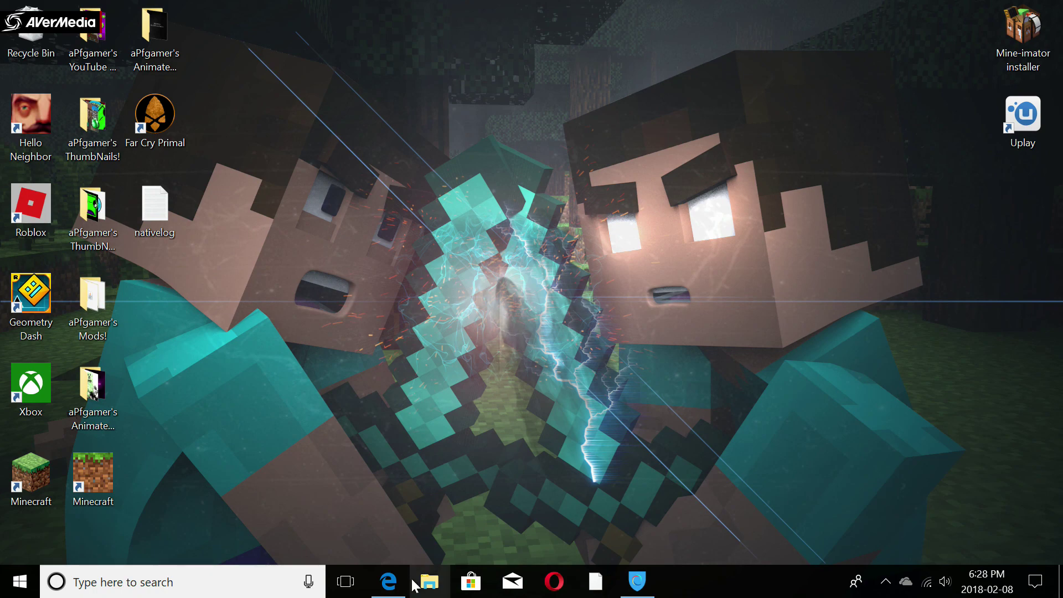
click(388, 582)
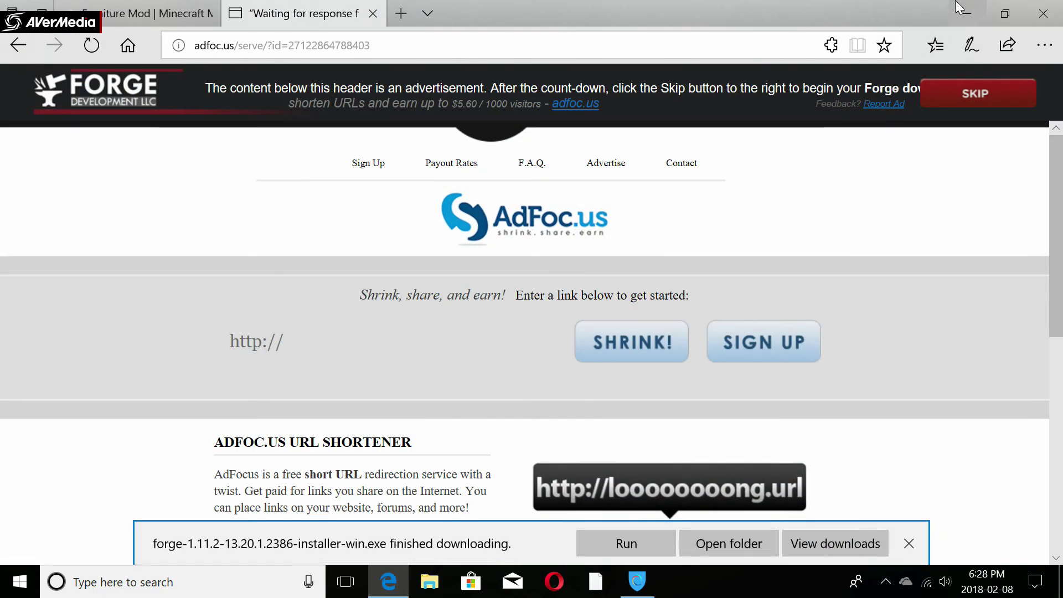
Drag the Forge installer and cfm-4.1.2-mc1.11.2 file from Downloads onto the desktop's top centre.
click(962, 11)
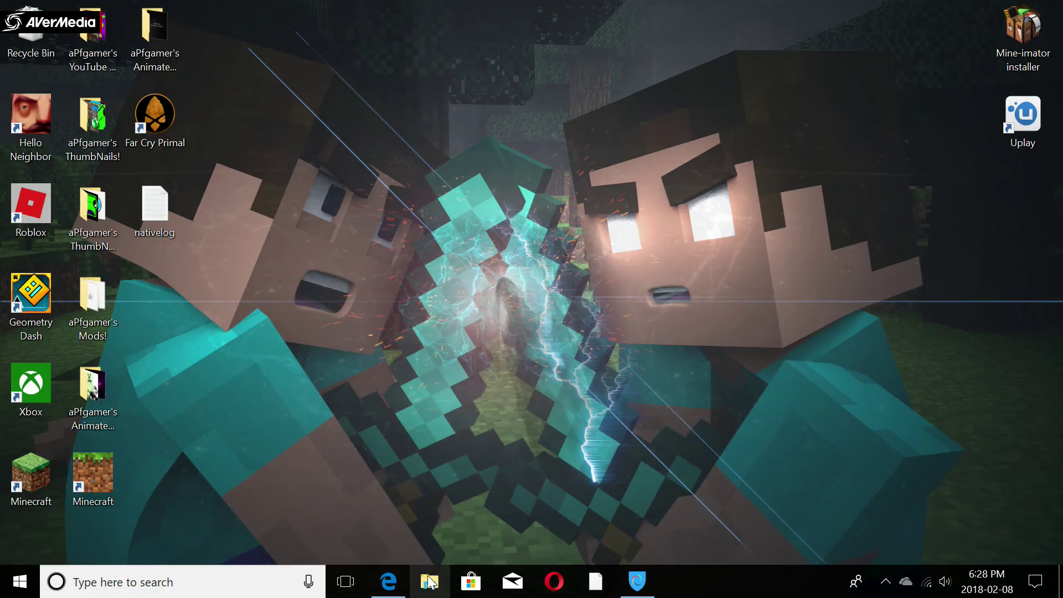
click(429, 582)
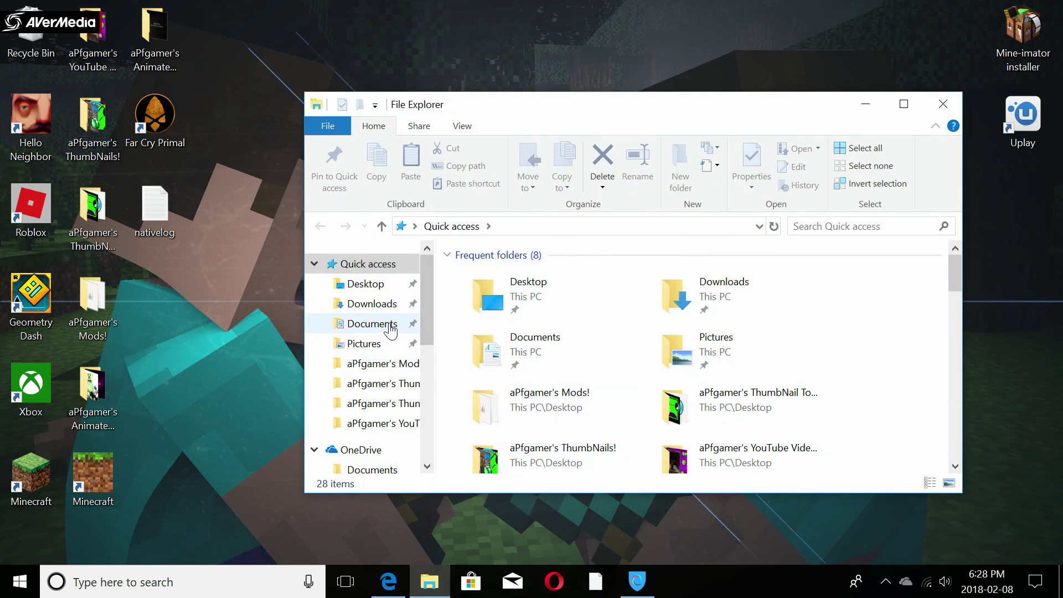
click(382, 309)
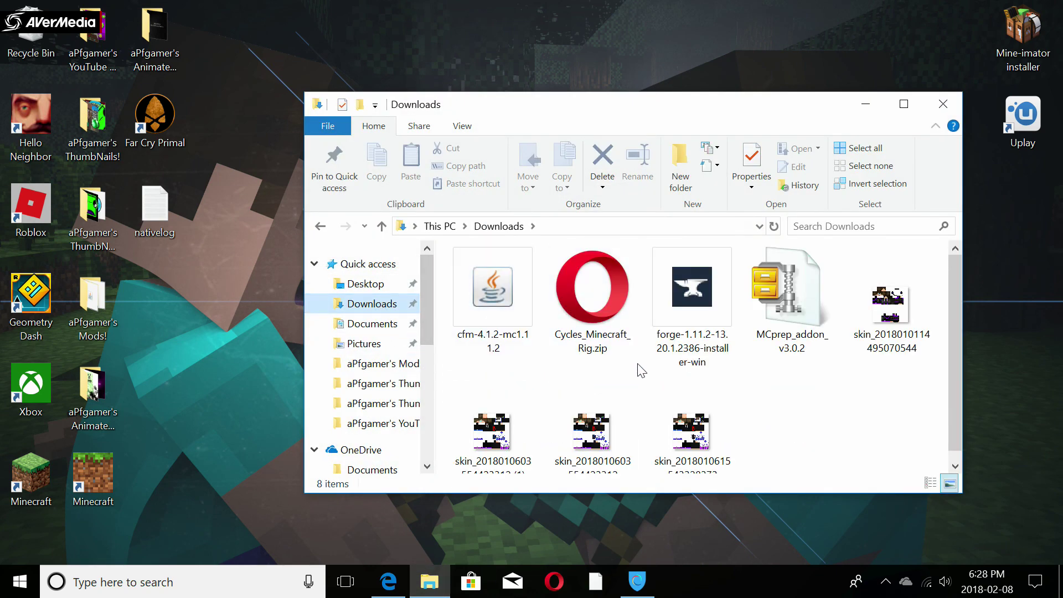
scroll(634, 372, down, 1)
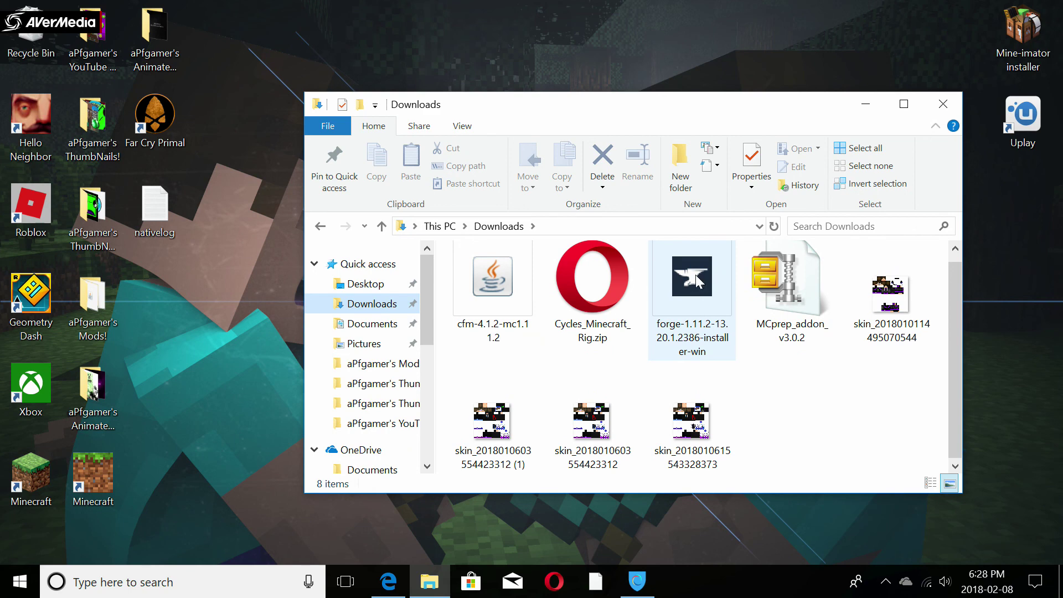
drag(697, 278, 161, 298)
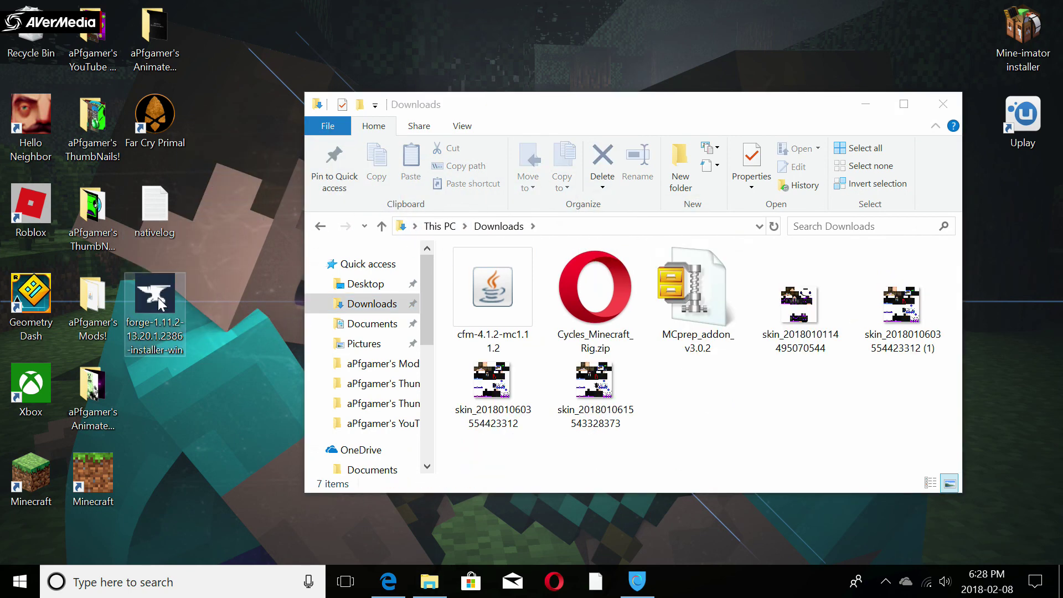
drag(163, 298, 693, 25)
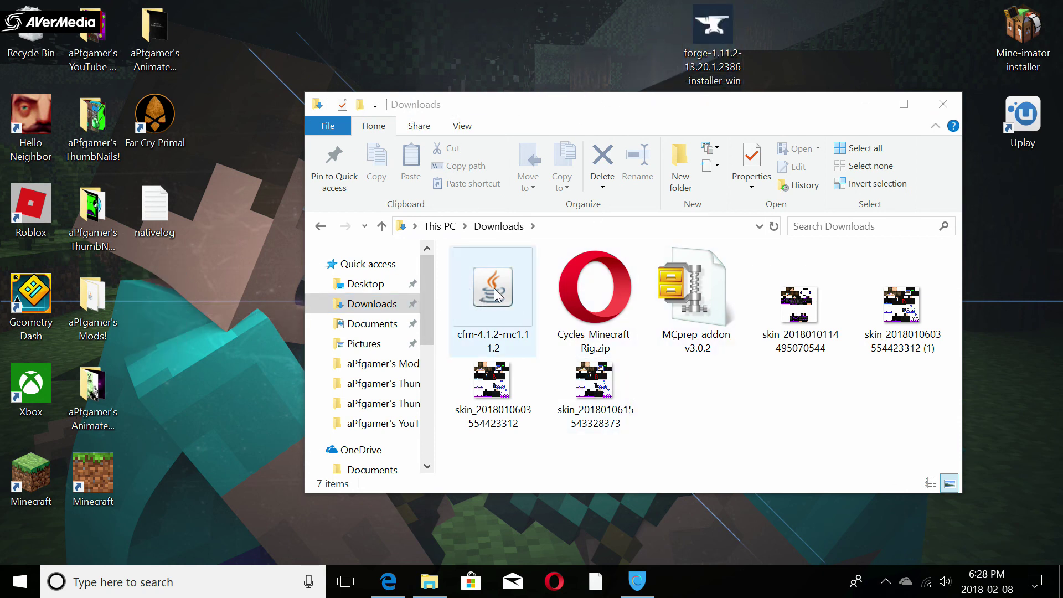
drag(494, 288, 635, 51)
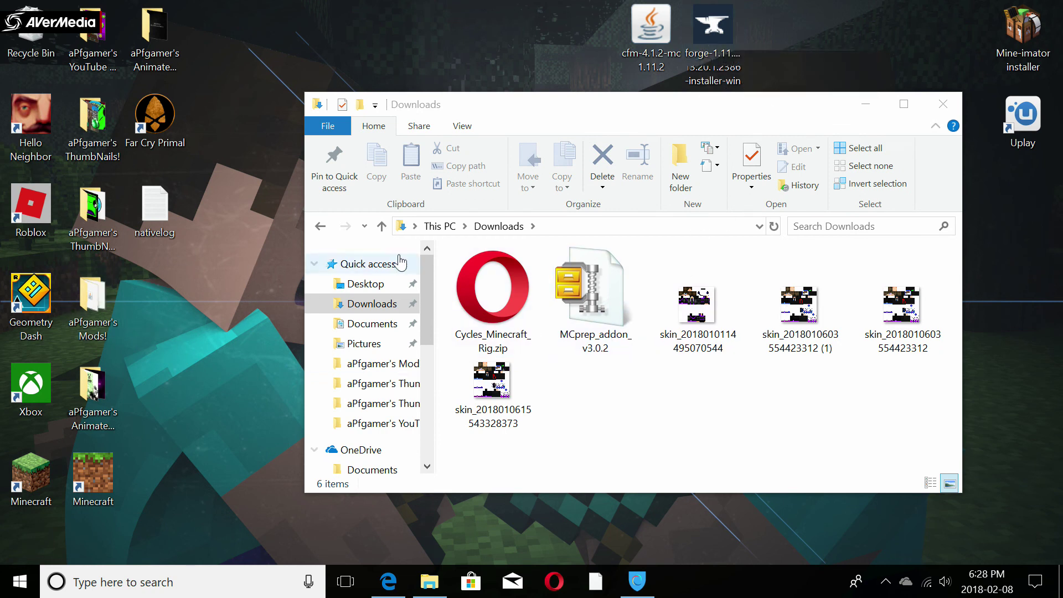
click(866, 104)
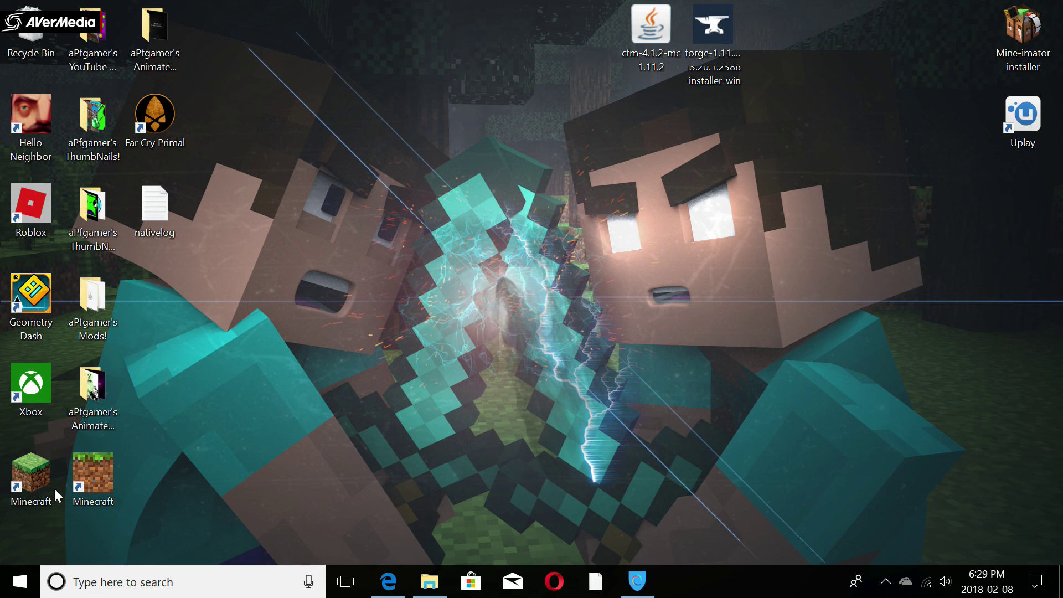
Start and close the launcher, then run the Forge installer from the desktop.
double_click(37, 486)
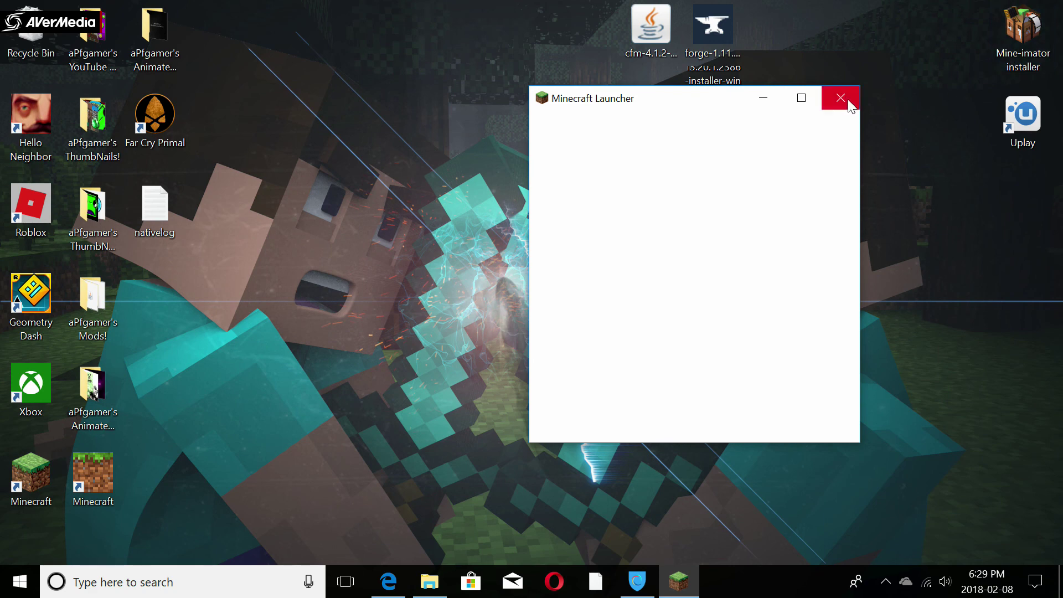
click(850, 103)
click(700, 37)
double_click(699, 34)
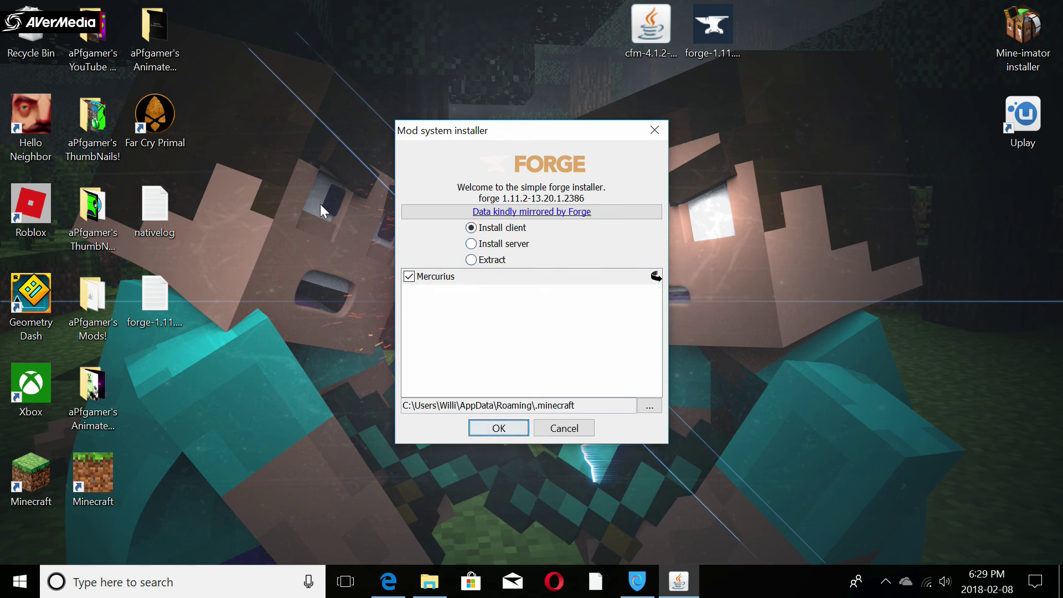
Review the Forge client install into .minecraft, close the installer, and maximize the launcher.
click(411, 278)
click(655, 130)
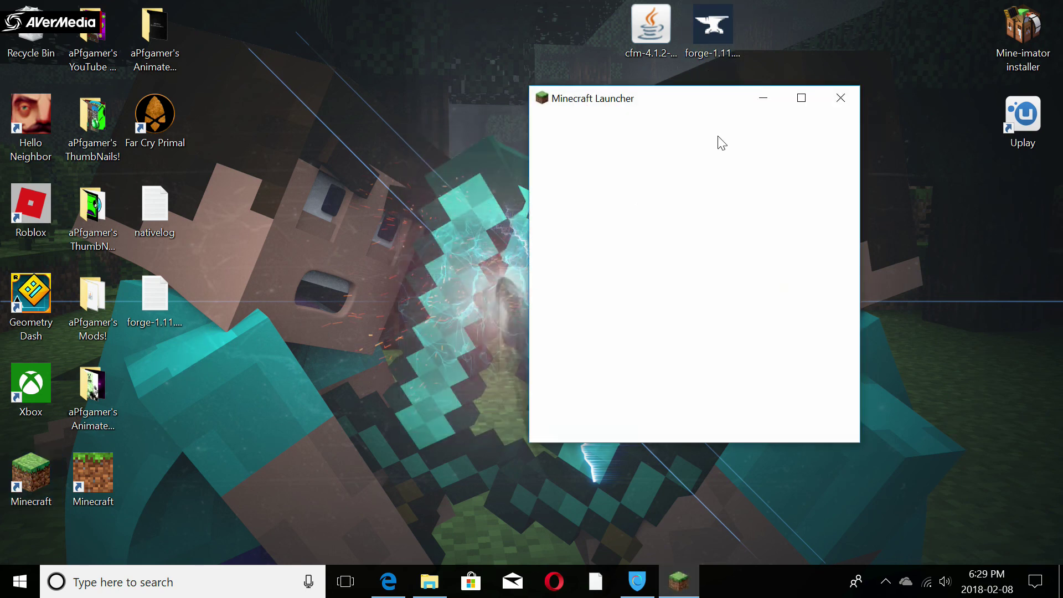
click(798, 95)
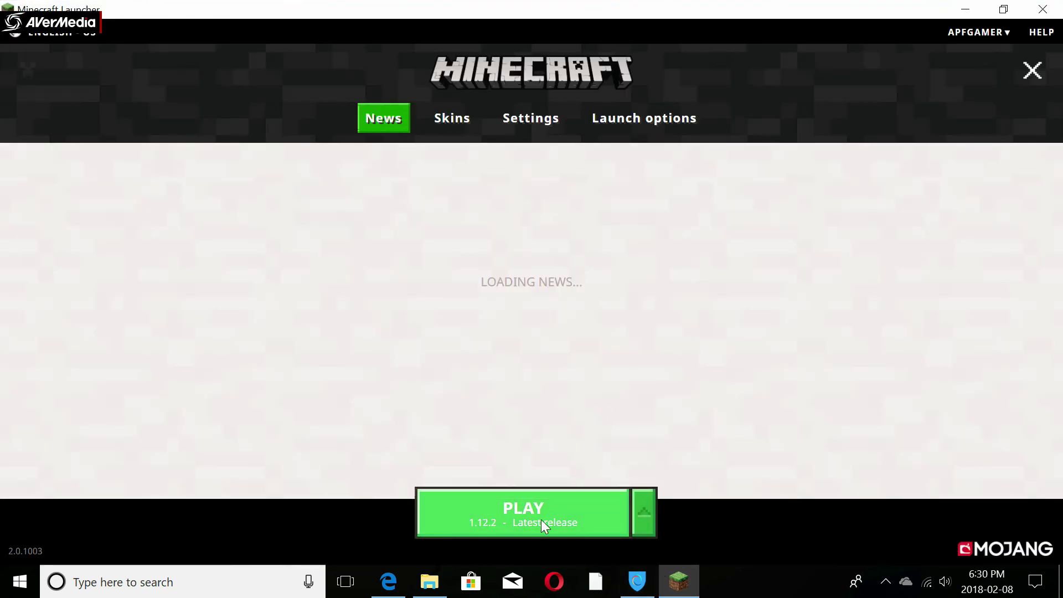
Browse the game version list beside PLAY, then go to the Launch options page.
click(646, 512)
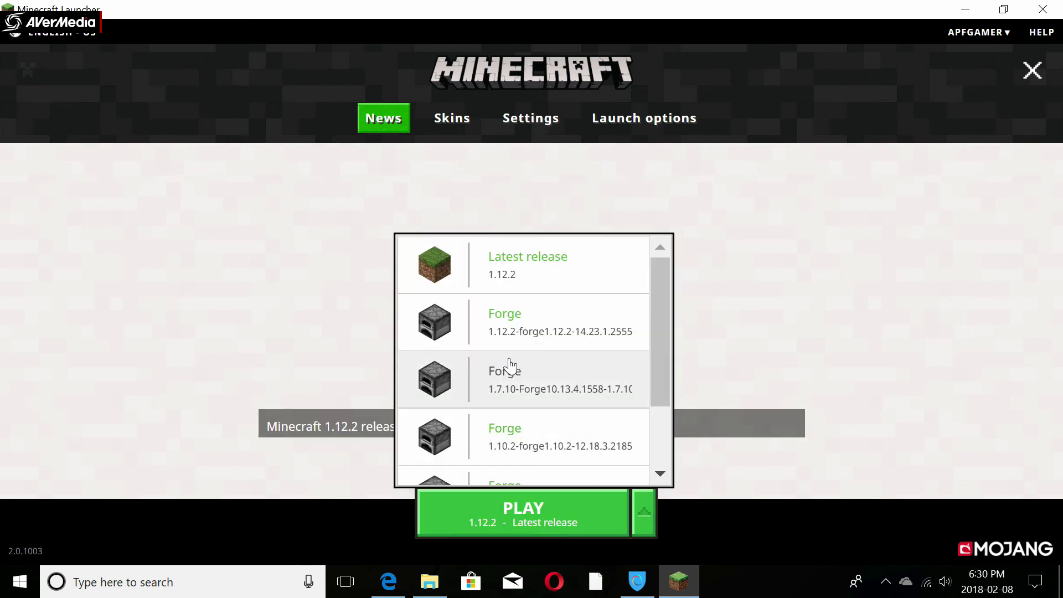
scroll(508, 363, down, 2)
scroll(520, 421, up, 2)
scroll(525, 388, down, 2)
scroll(530, 378, up, 2)
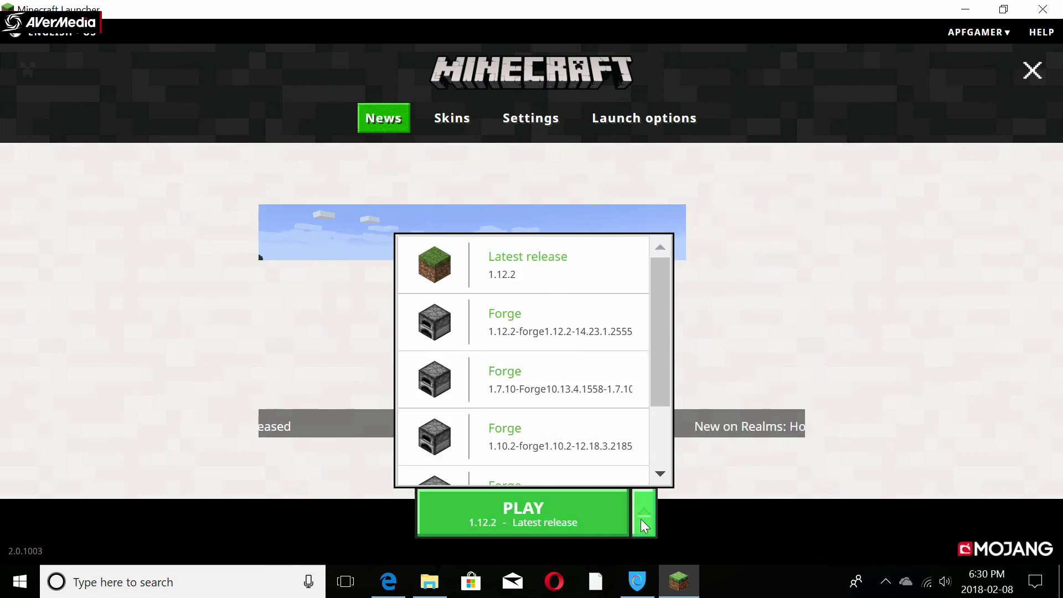
click(628, 124)
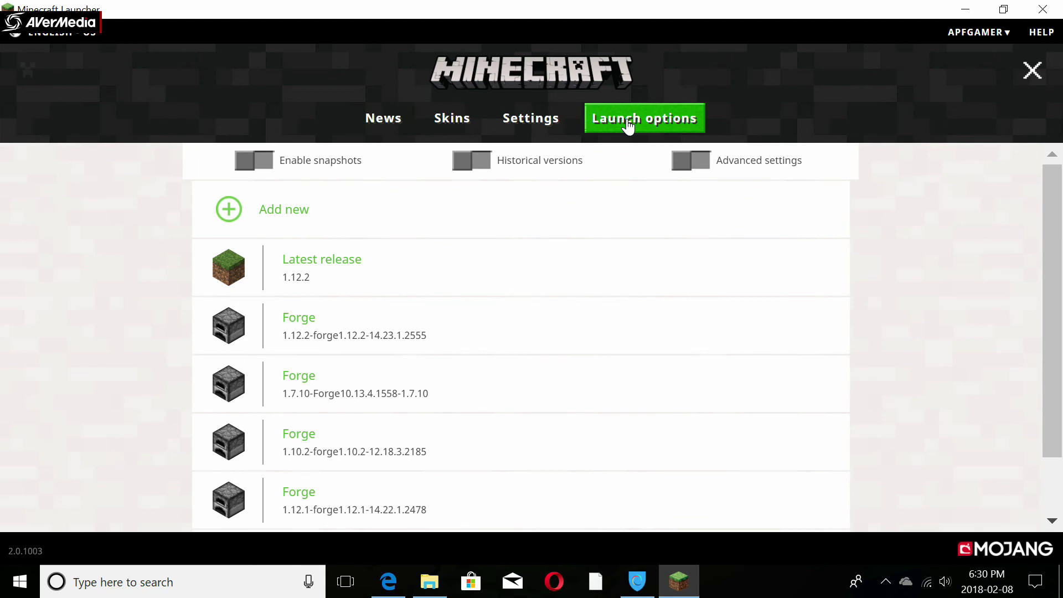
Add a new launch configuration named Forge, leaving its version at Latest release (1.12.2).
click(281, 214)
click(441, 224)
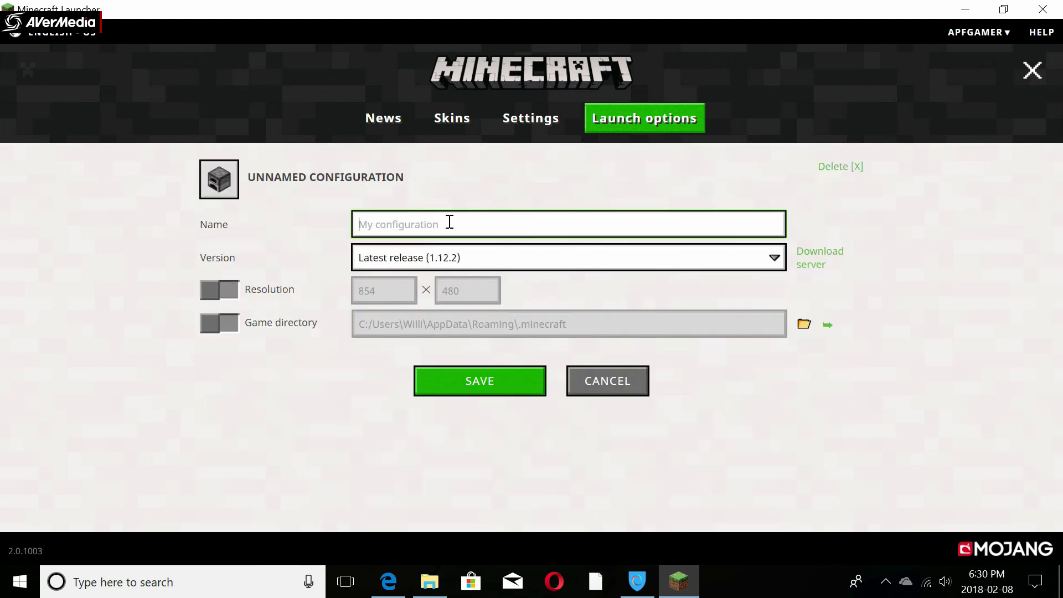
text(Forge)
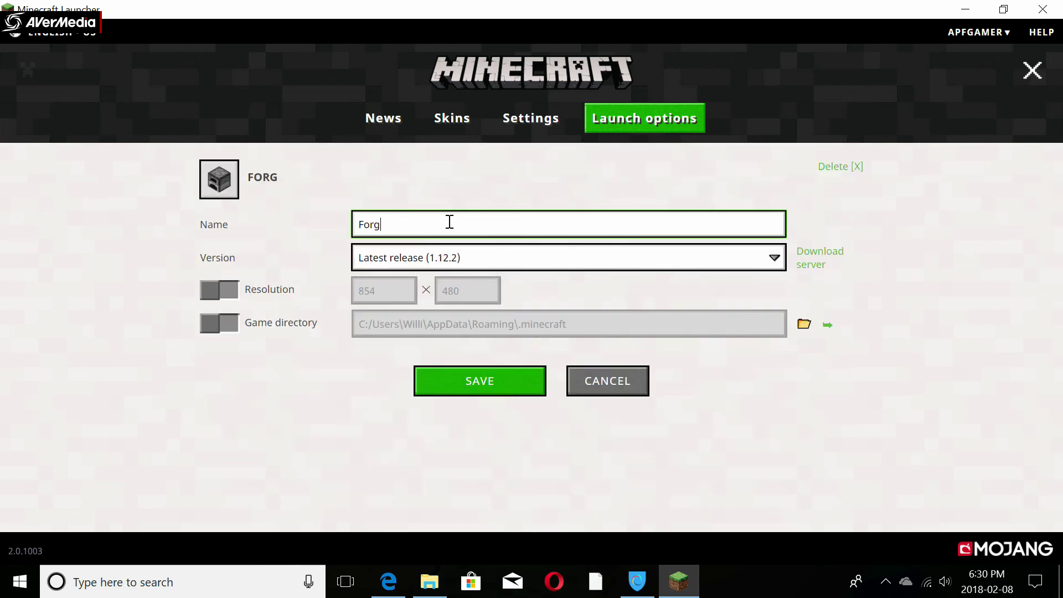
click(464, 260)
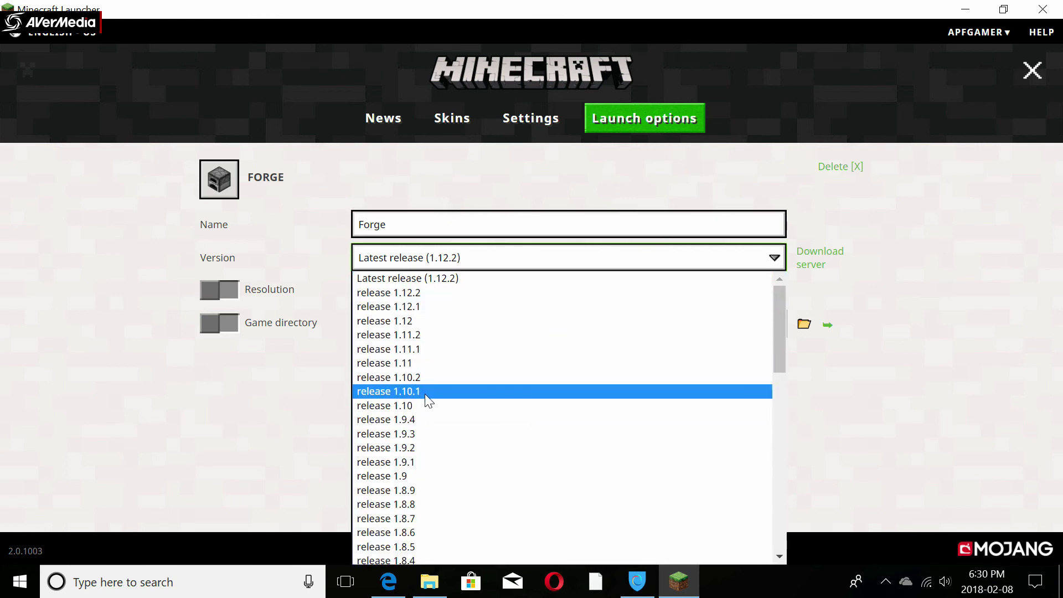
scroll(427, 409, down, 10)
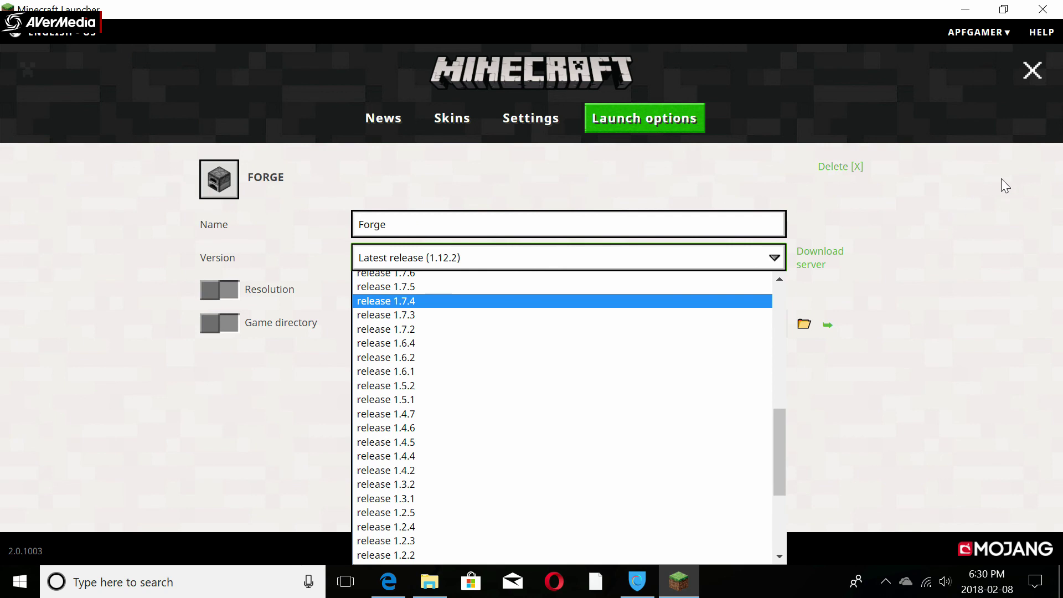
click(1030, 175)
click(1002, 9)
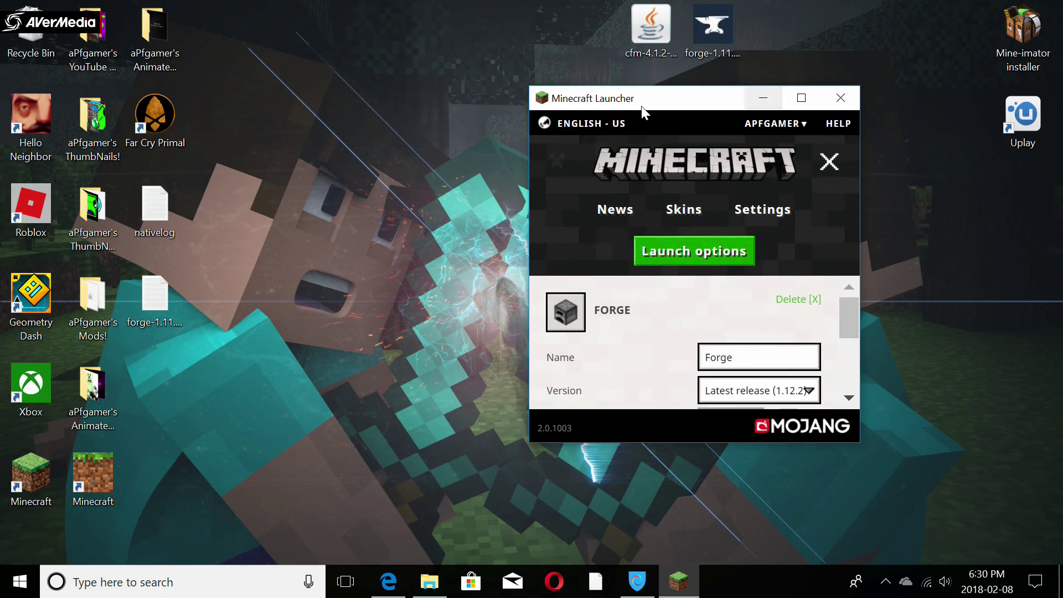
Reposition the launcher window and browse the Forge configuration's version choices.
drag(698, 103, 450, 145)
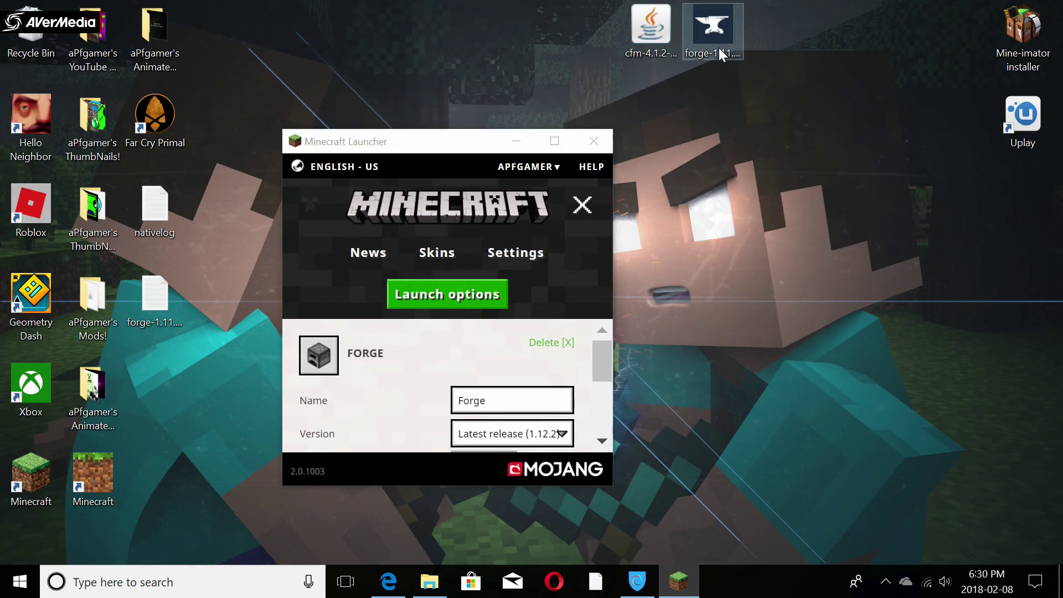
click(725, 78)
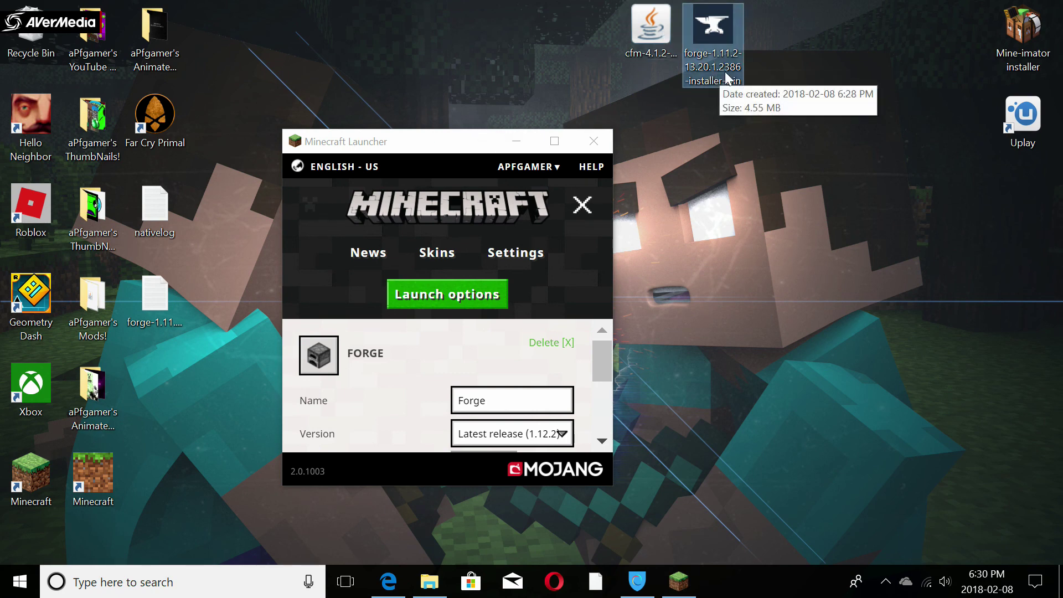
drag(457, 148, 447, 68)
click(488, 357)
scroll(496, 252, down, 12)
scroll(497, 252, down, 4)
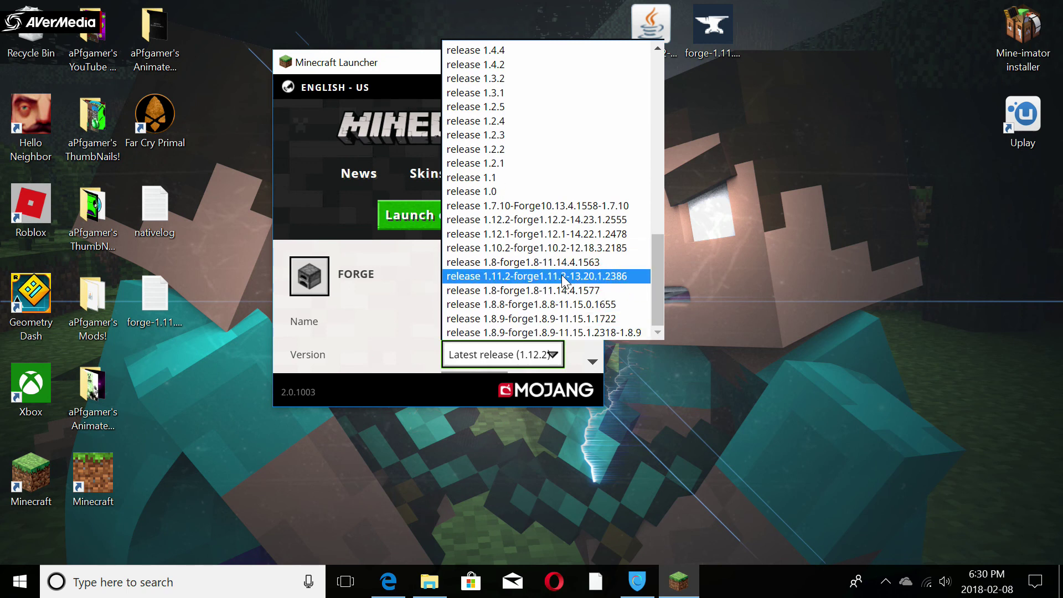
scroll(558, 299, up, 2)
scroll(558, 299, down, 2)
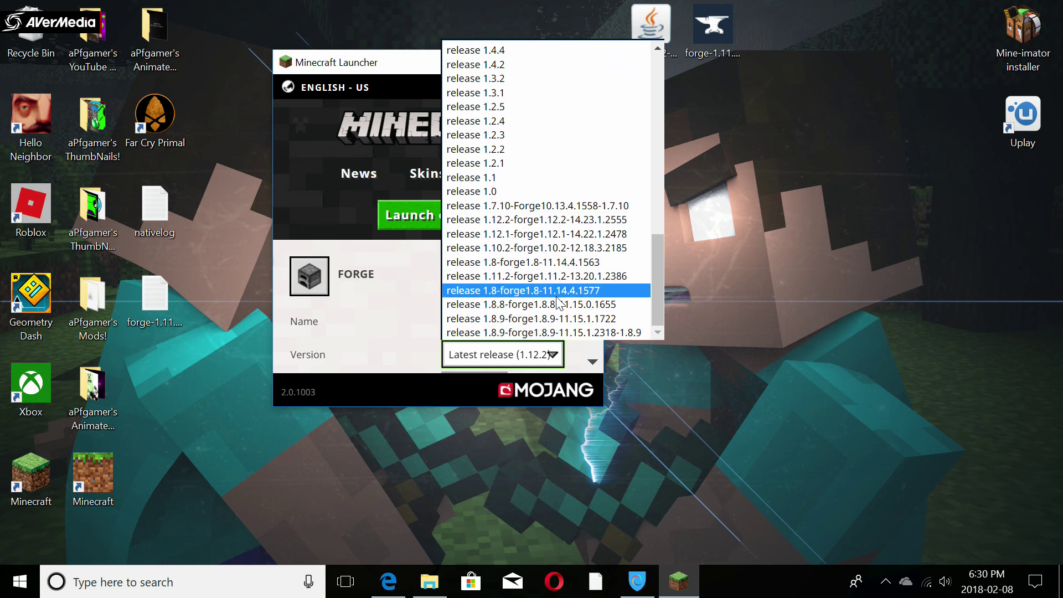
click(687, 69)
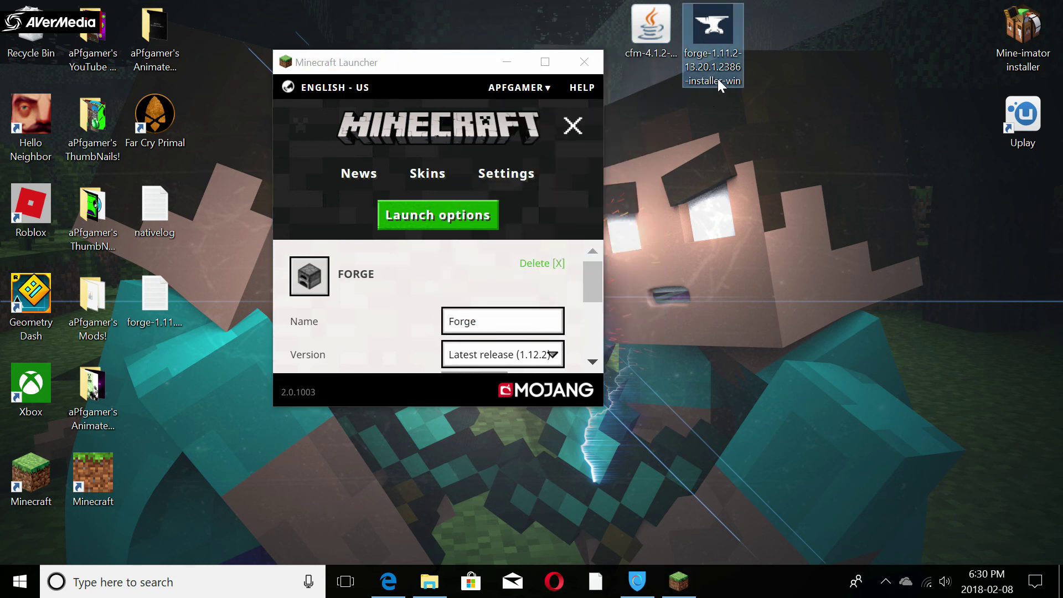
Set the Forge profile's version to release 1.11.2-forge1.11.2-13.20.1.2386 and save it.
click(467, 344)
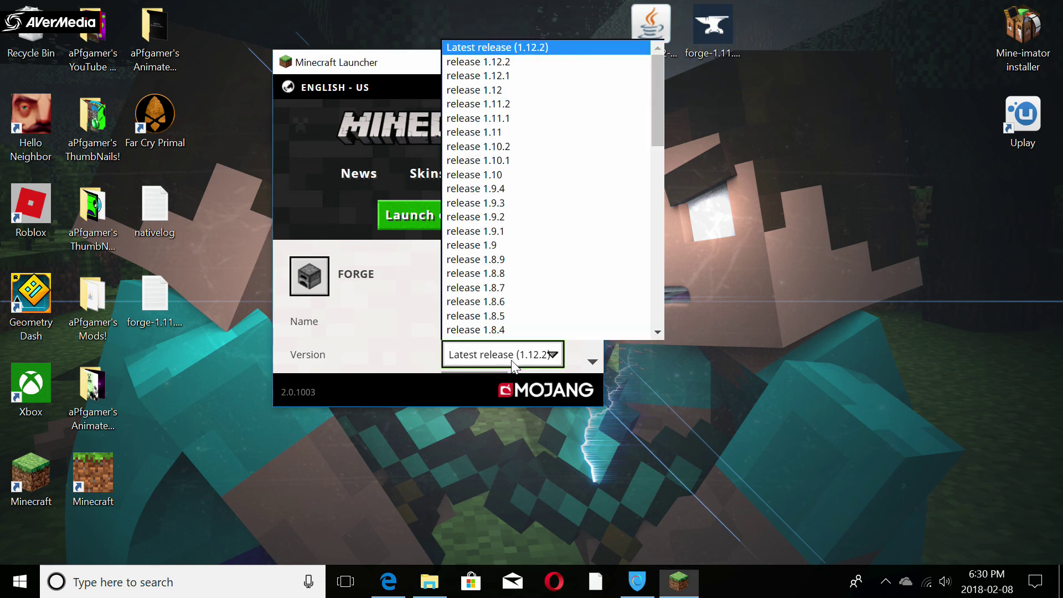
scroll(523, 273, down, 4)
scroll(524, 271, down, 9)
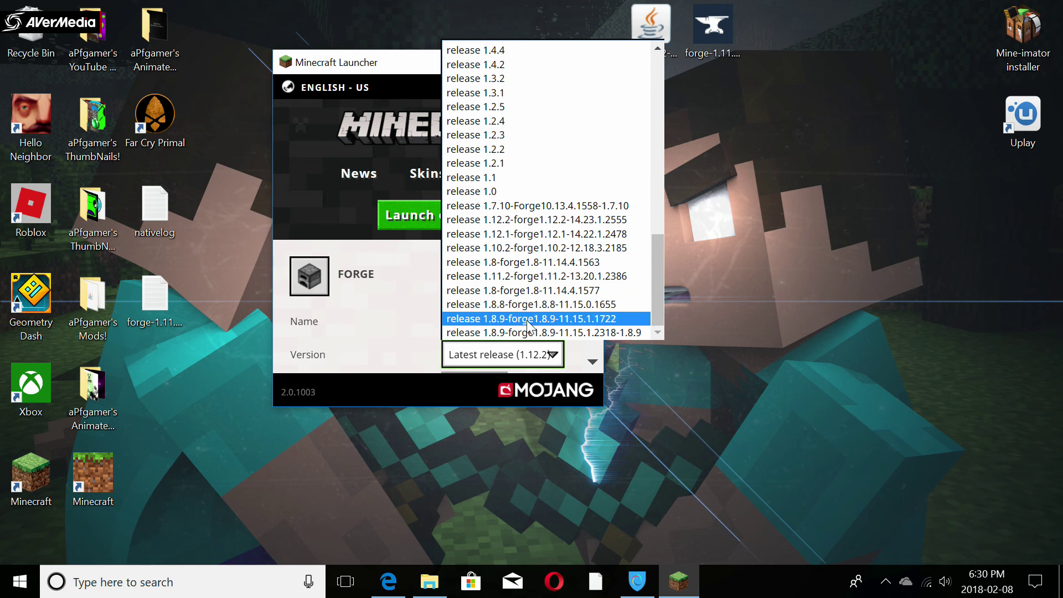
click(575, 277)
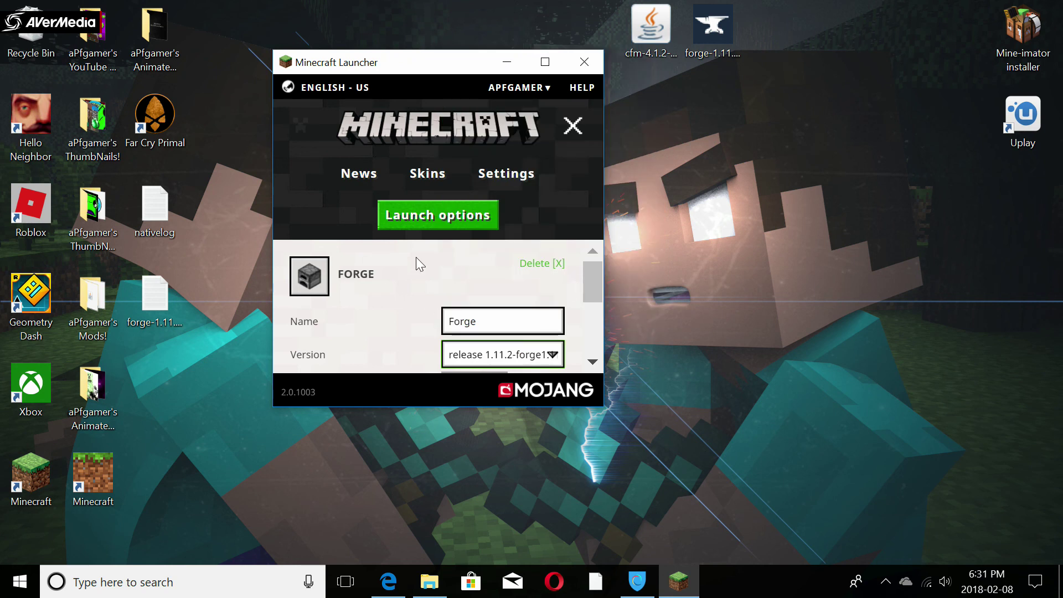
scroll(417, 257, down, 5)
scroll(416, 257, up, 5)
scroll(427, 271, down, 3)
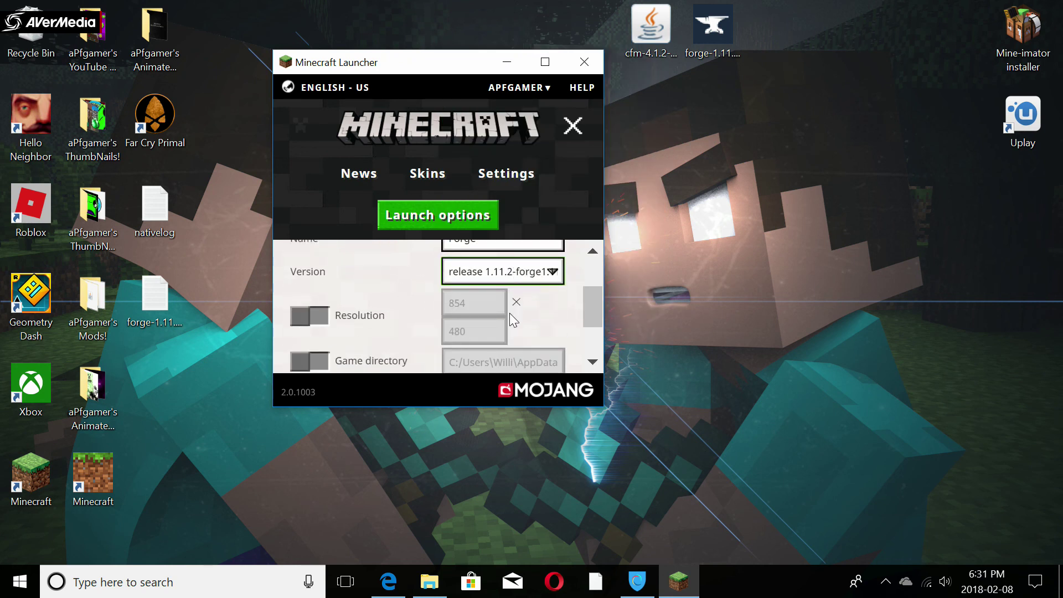
scroll(480, 282, down, 3)
click(414, 340)
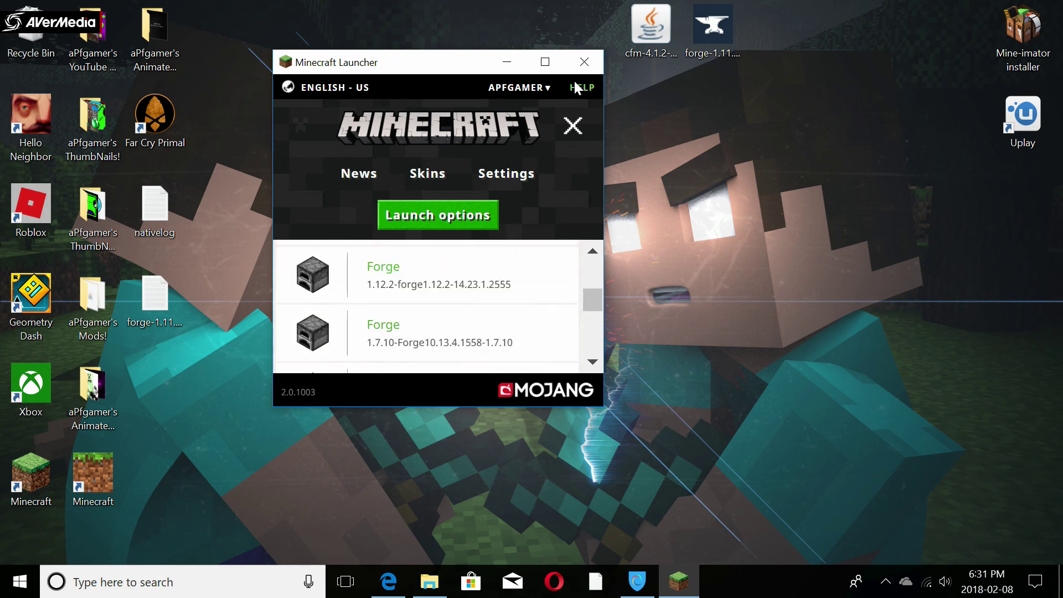
Maximize the launcher and review the saved Forge 1.11.2 profile without changing it.
click(545, 61)
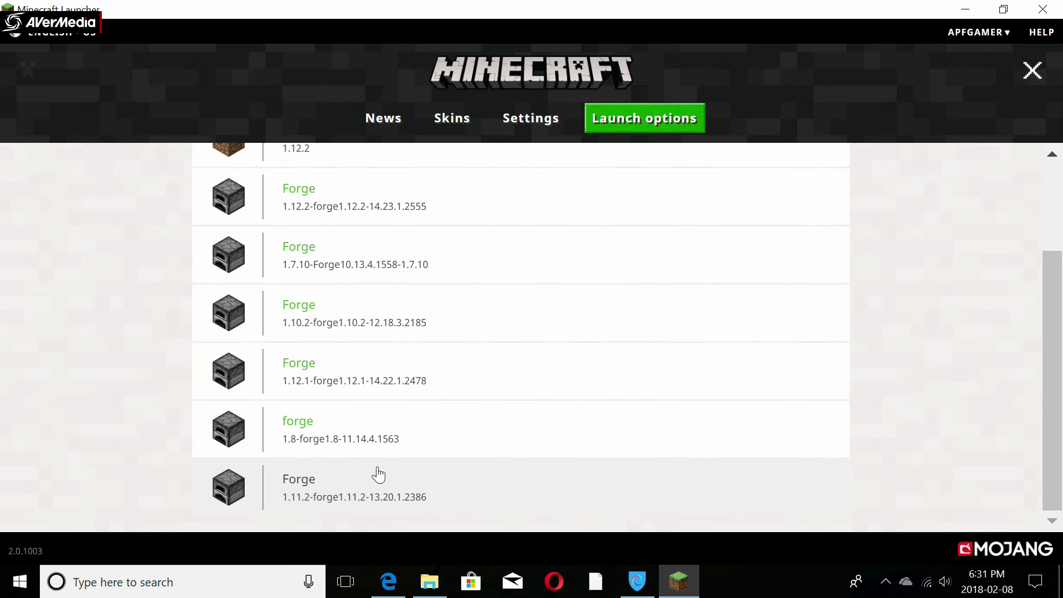
scroll(374, 474, up, 3)
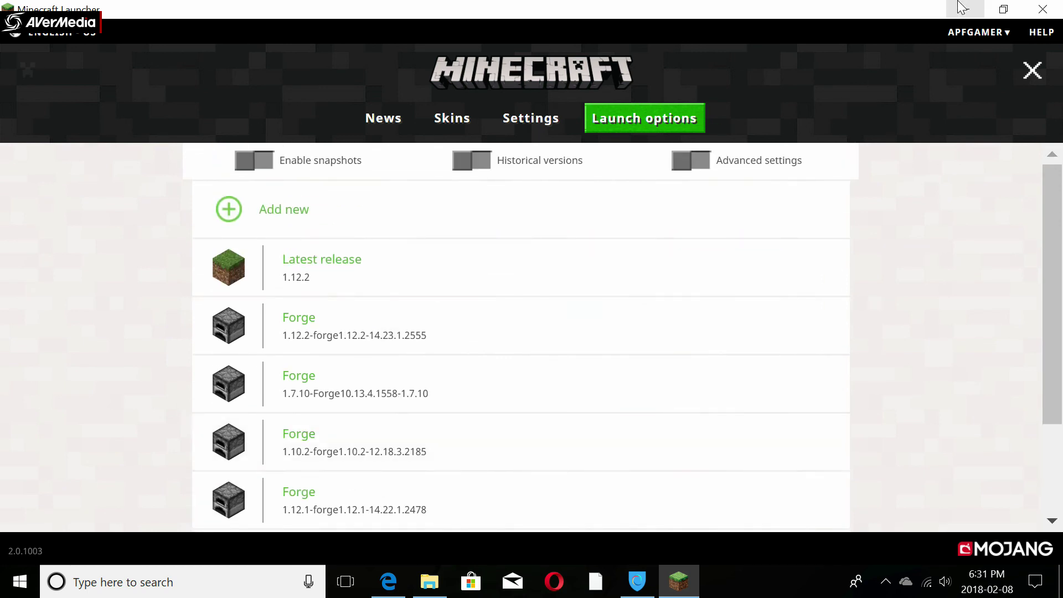
scroll(277, 487, down, 3)
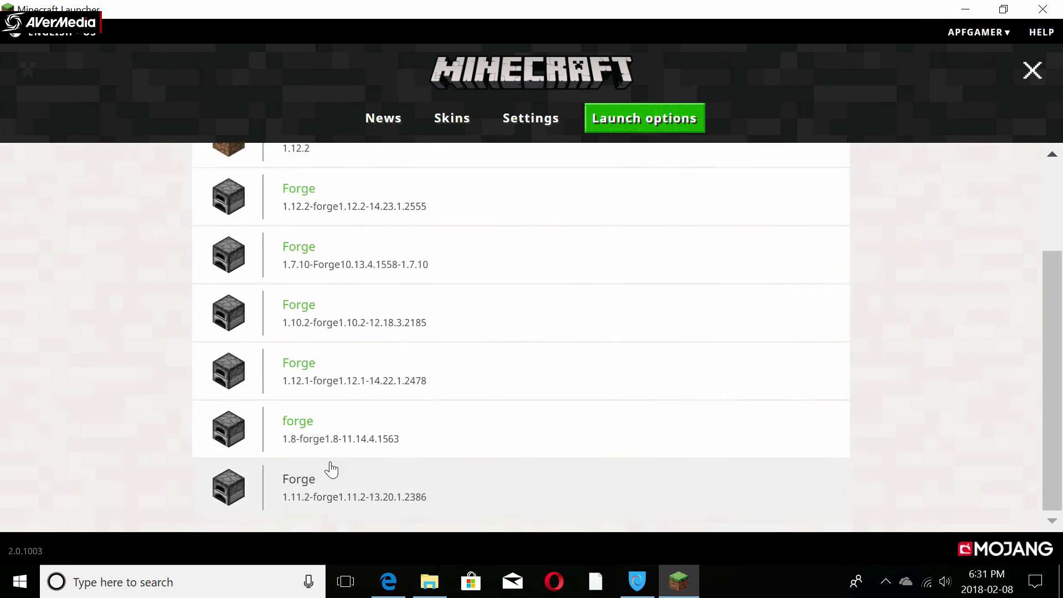
click(304, 495)
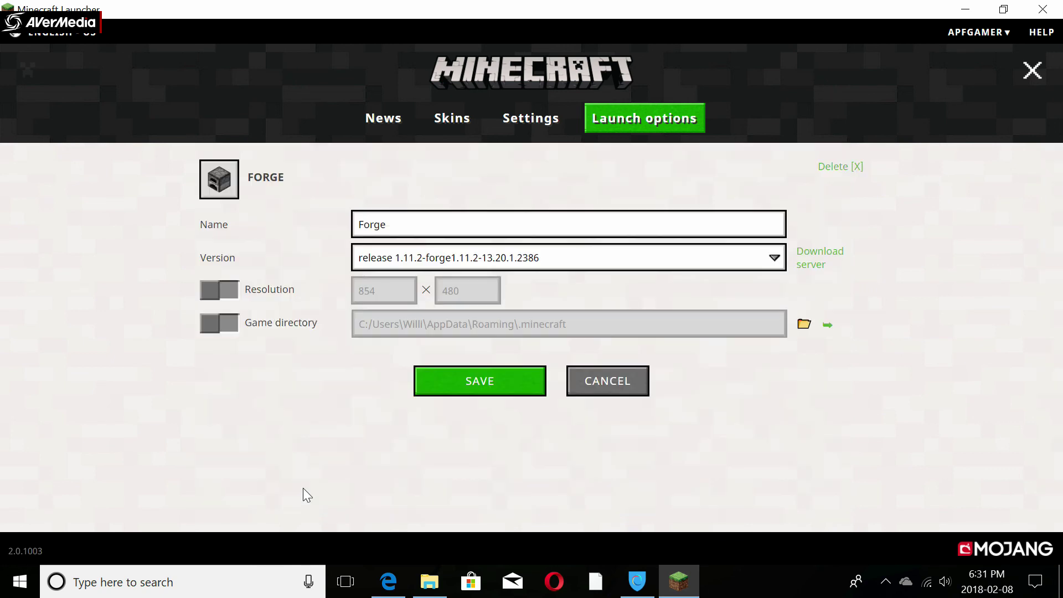
click(573, 384)
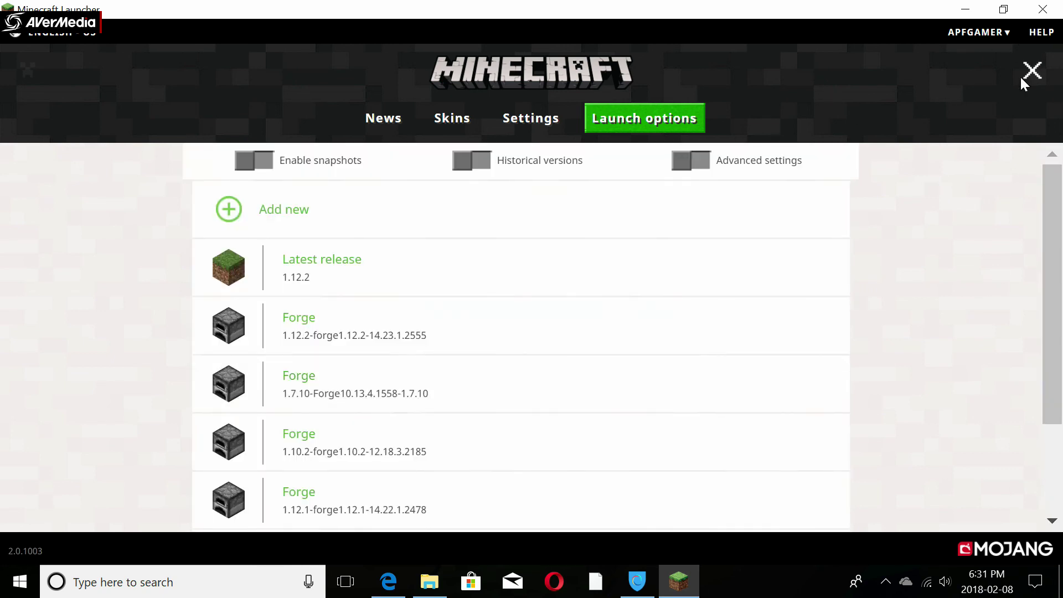
On the News page, choose the Forge 1.11.2-forge1.11.2-13.20.1.2386 profile beside PLAY and launch the game.
click(402, 115)
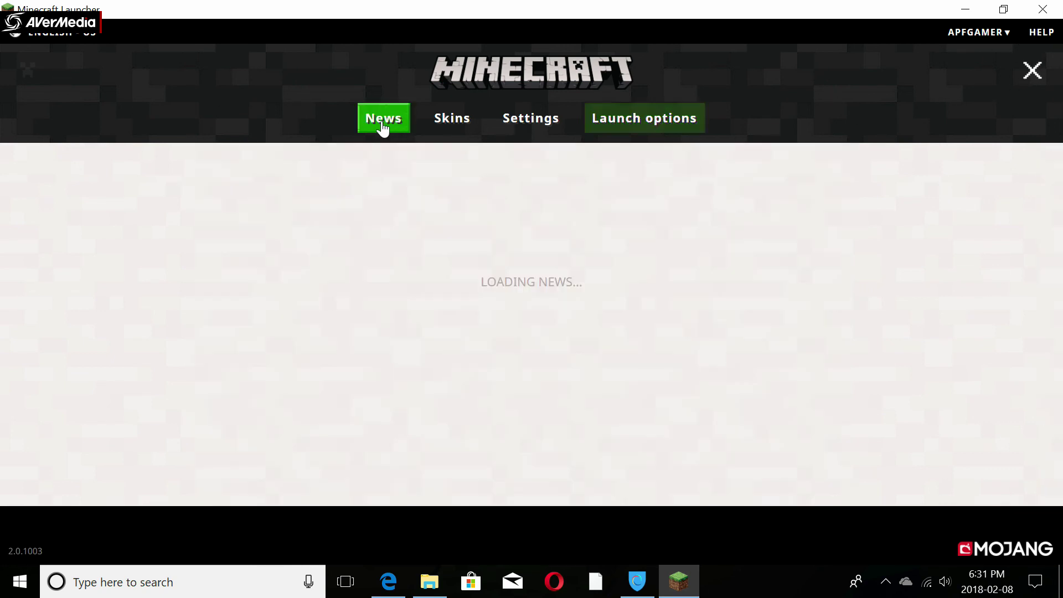
click(648, 515)
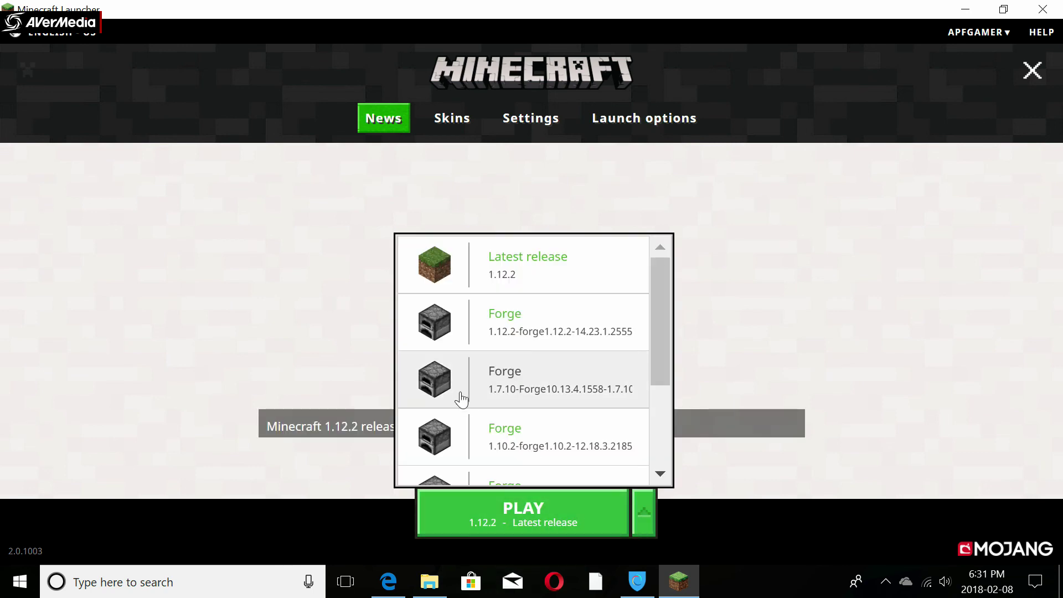
scroll(470, 432, down, 3)
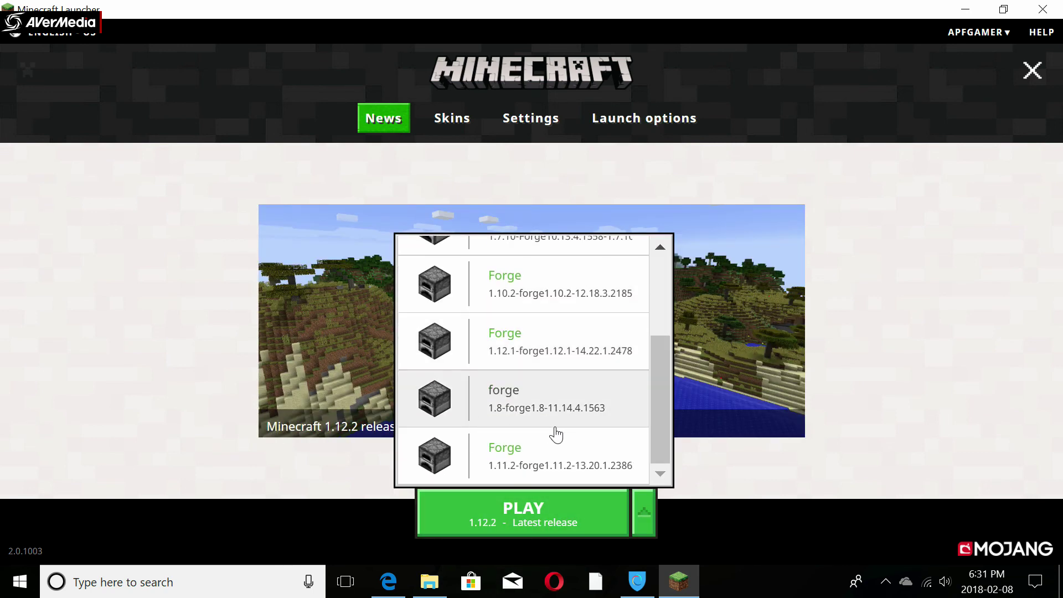
click(546, 466)
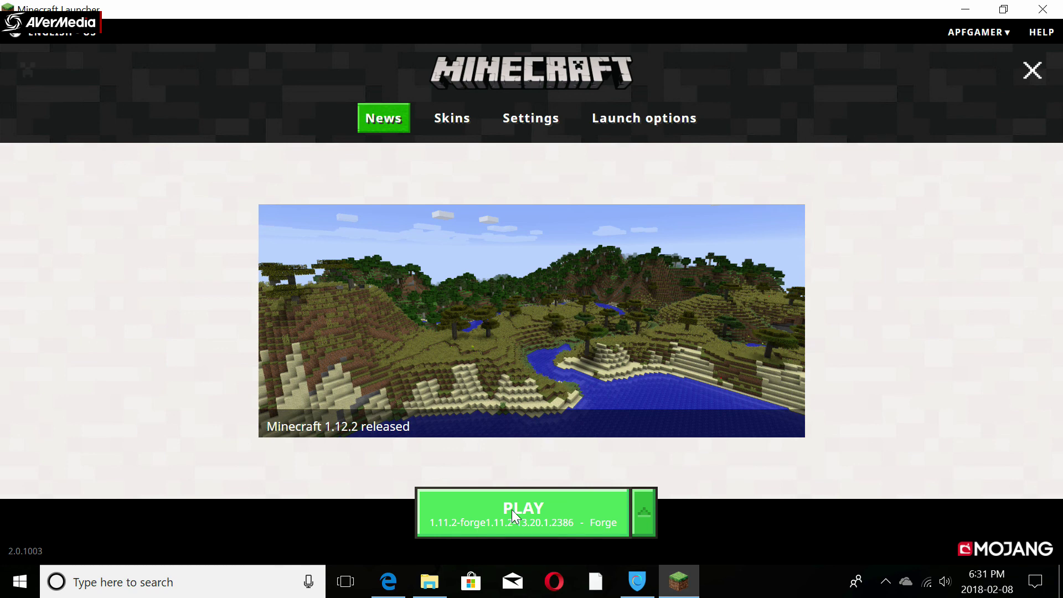
click(512, 509)
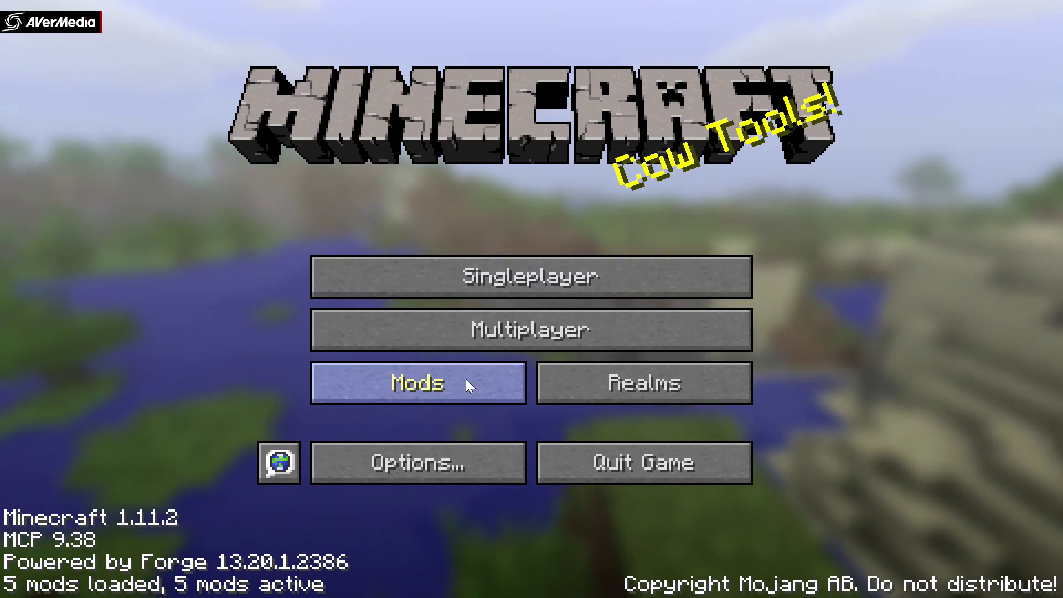
click(466, 379)
click(622, 546)
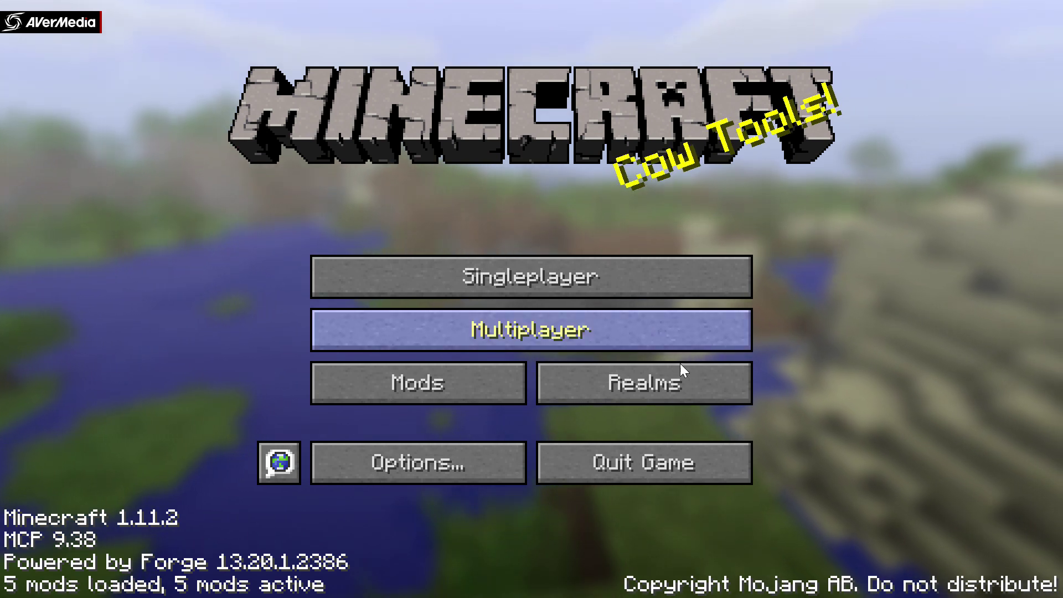
click(435, 385)
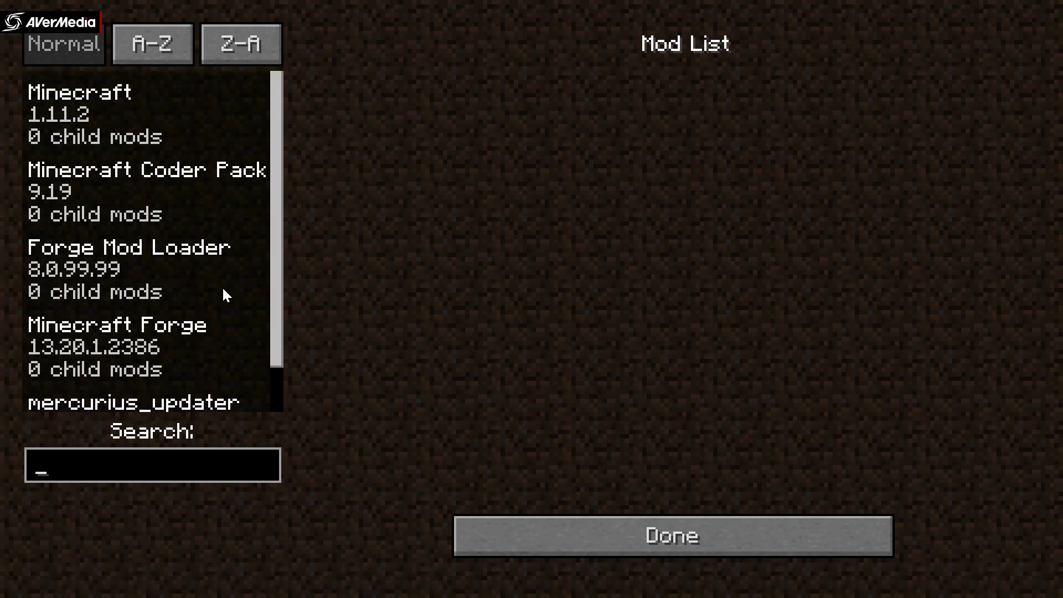
scroll(216, 280, down, 1)
scroll(199, 302, up, 1)
scroll(201, 290, down, 1)
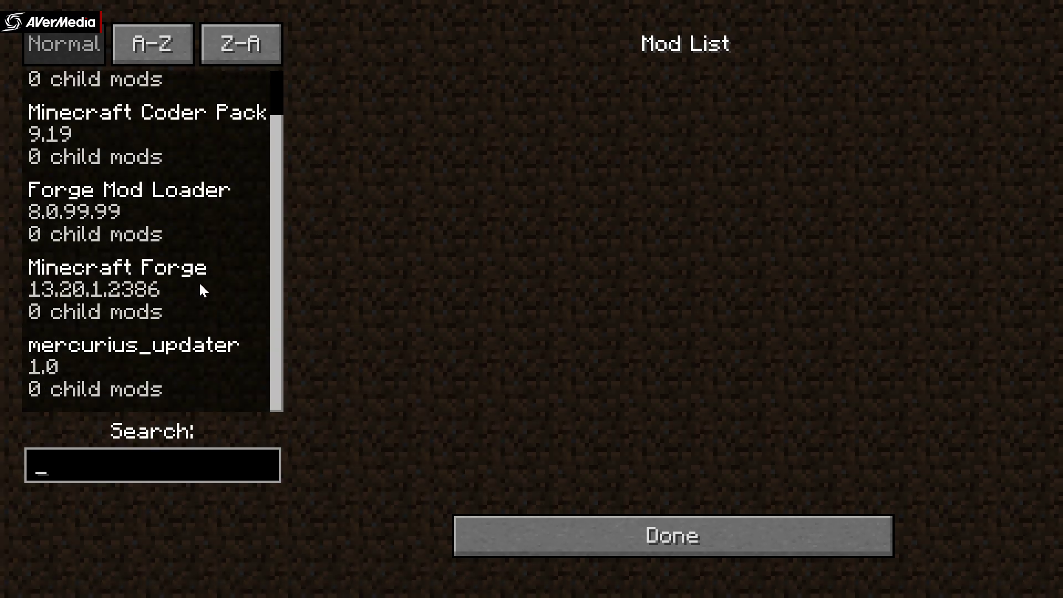
click(556, 536)
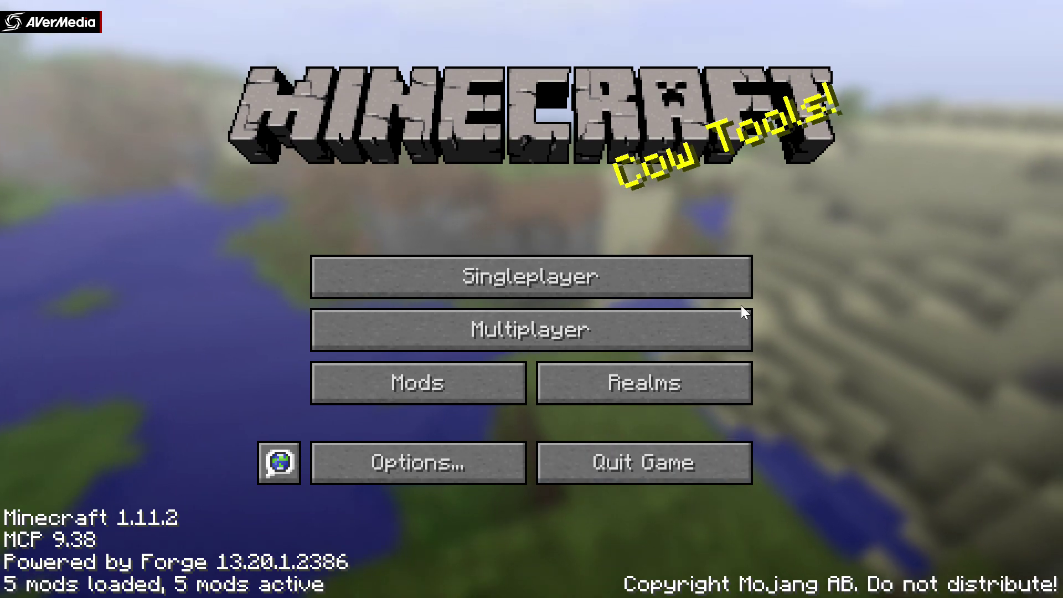
click(595, 470)
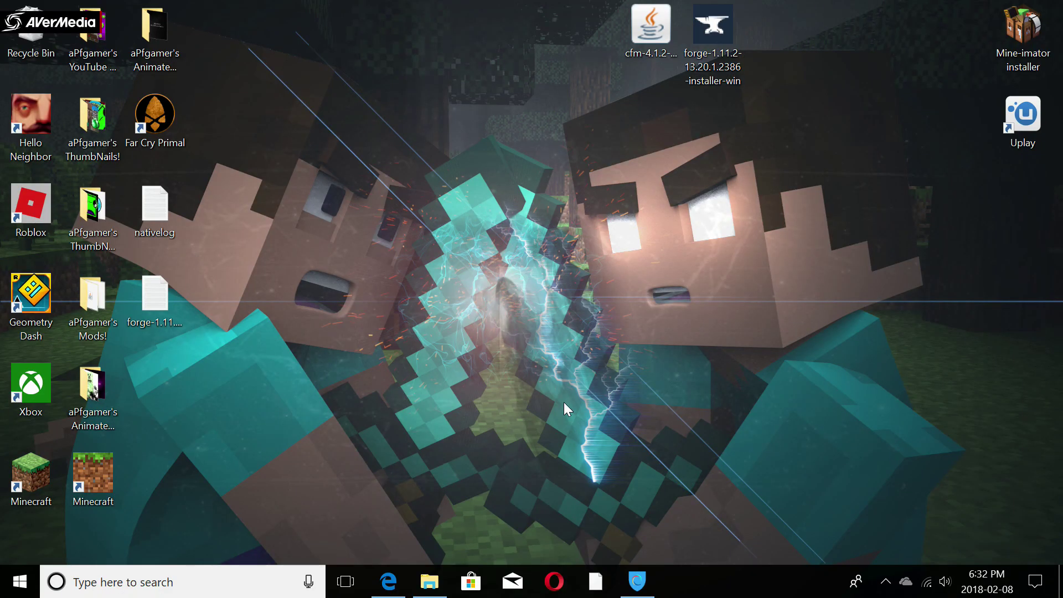
Open File Explorer and go to the AppData Roaming folder via %appdata%.
right_click(506, 248)
click(356, 369)
click(437, 569)
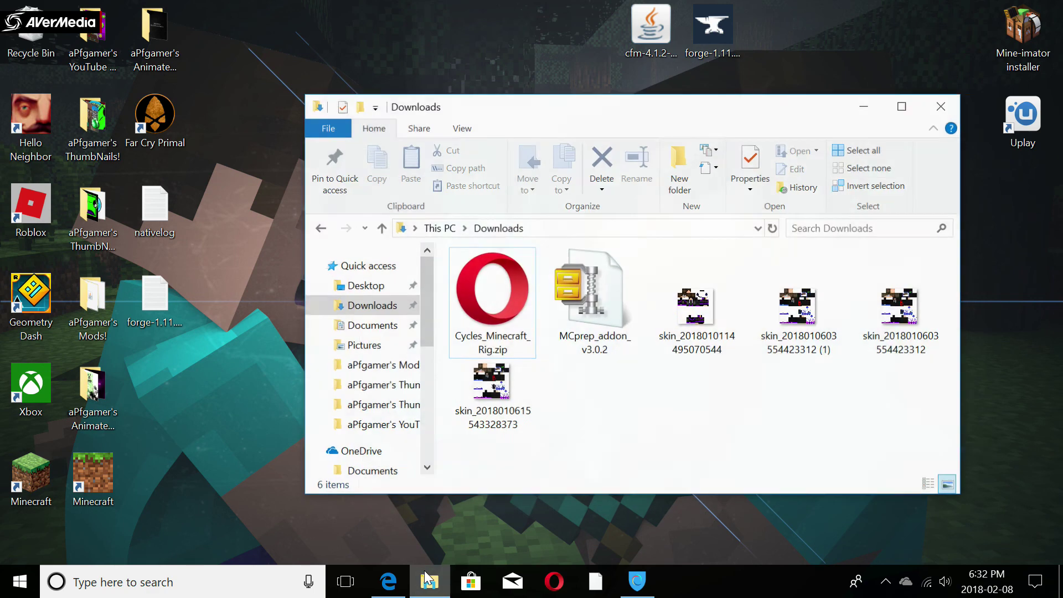
click(582, 226)
key(BackSpace)
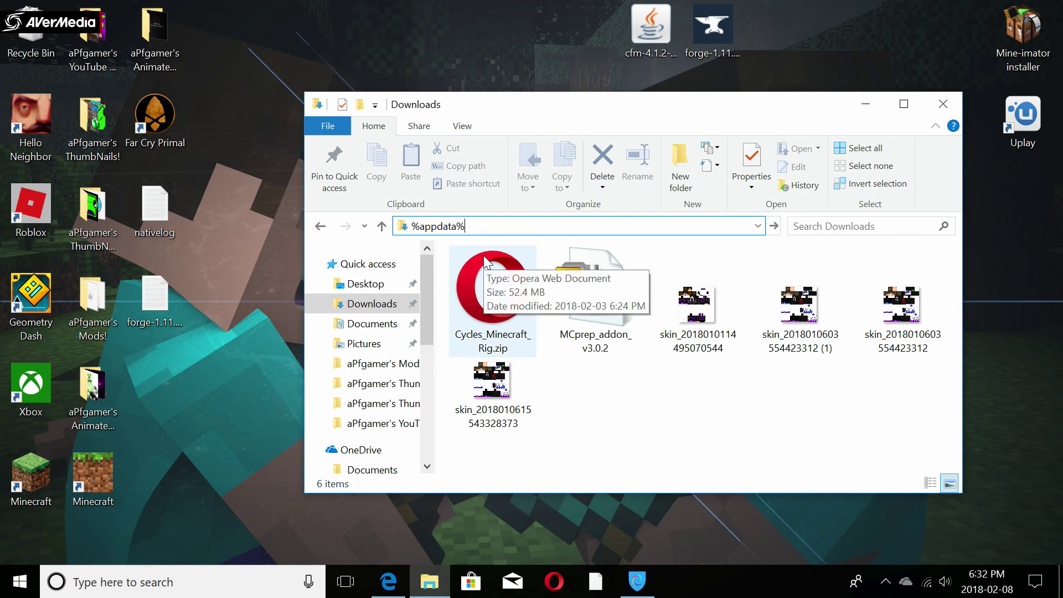
key(Return)
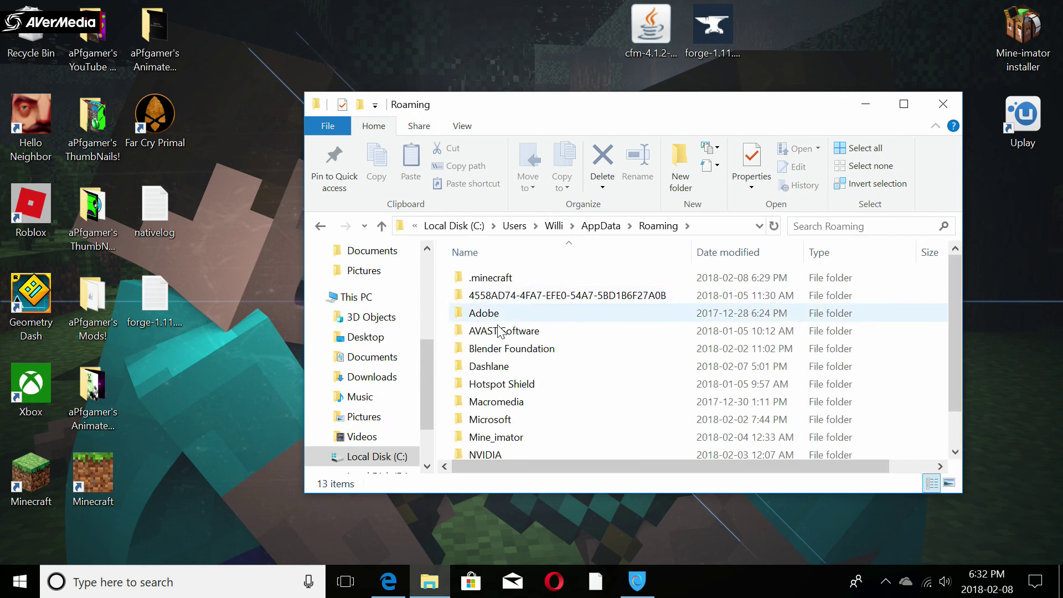
drag(646, 277, 647, 320)
right_click(646, 319)
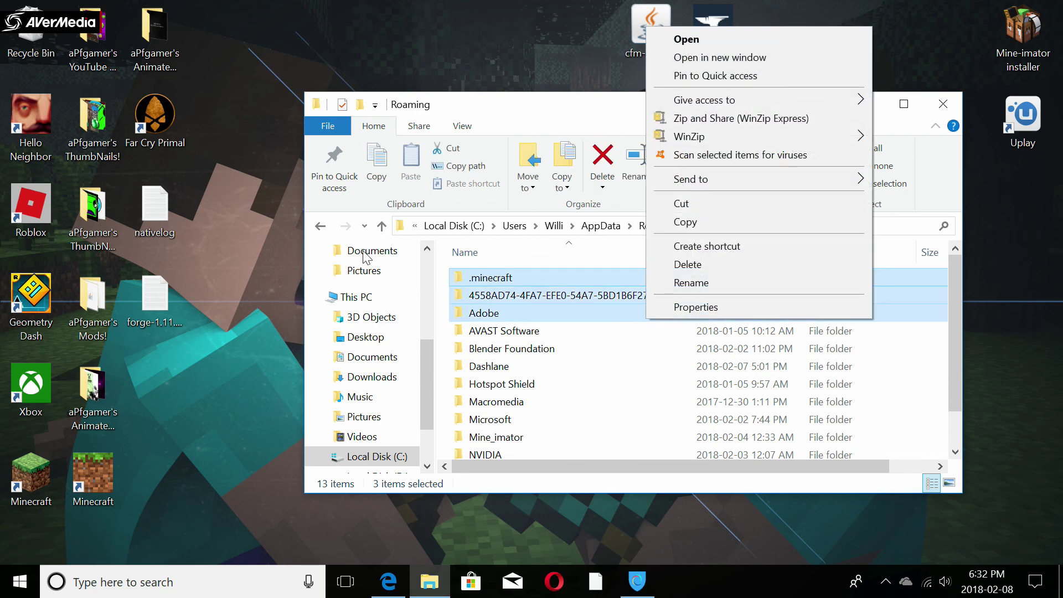
click(214, 231)
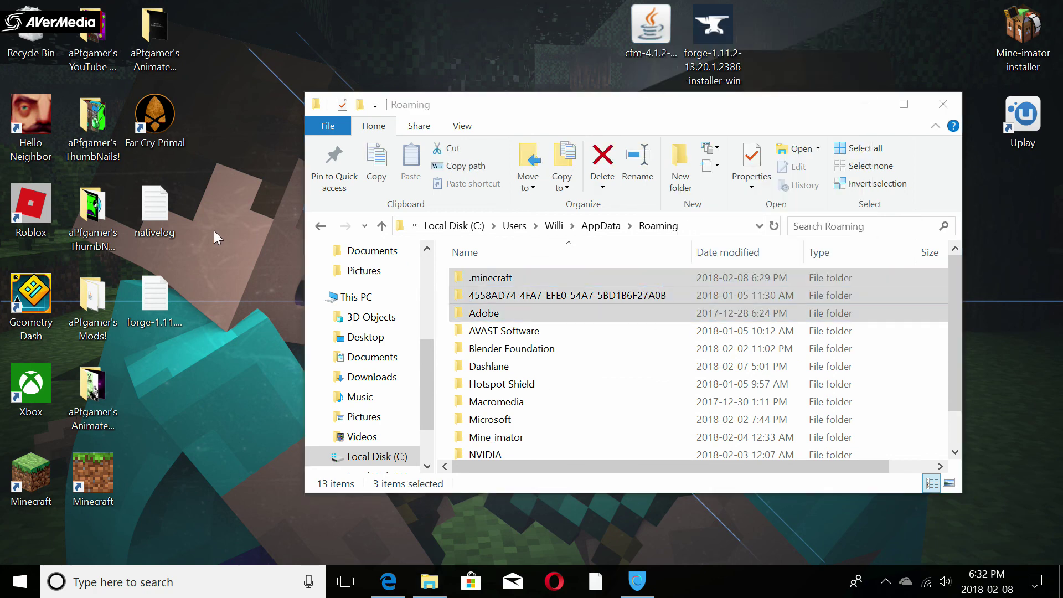
right_click(494, 26)
click(437, 40)
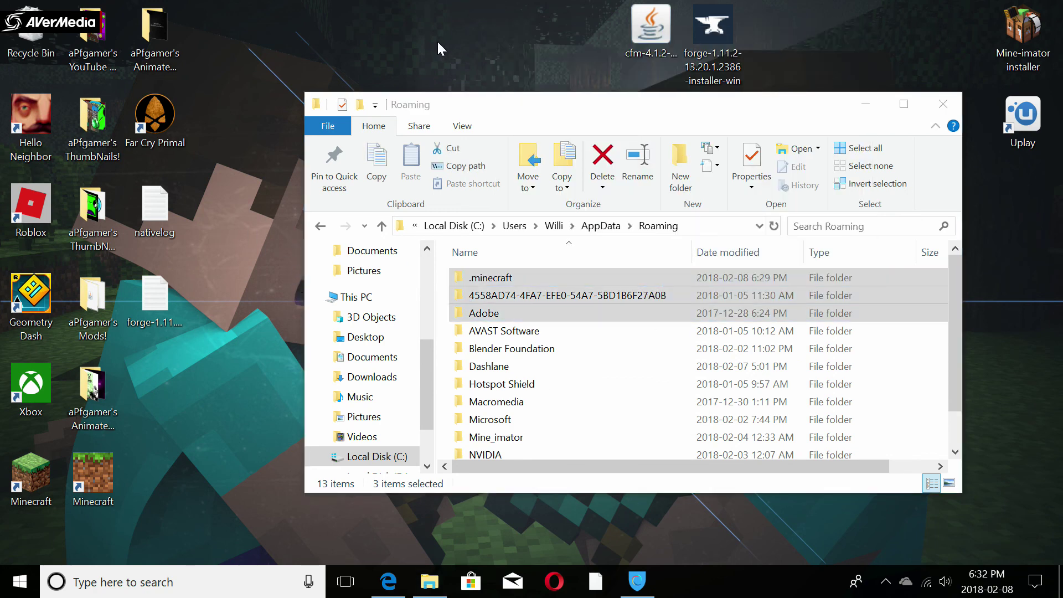
Move the cfm-4.1.2-mc1.11.2 jar from the desktop into .minecraft/mods and close Explorer.
double_click(490, 278)
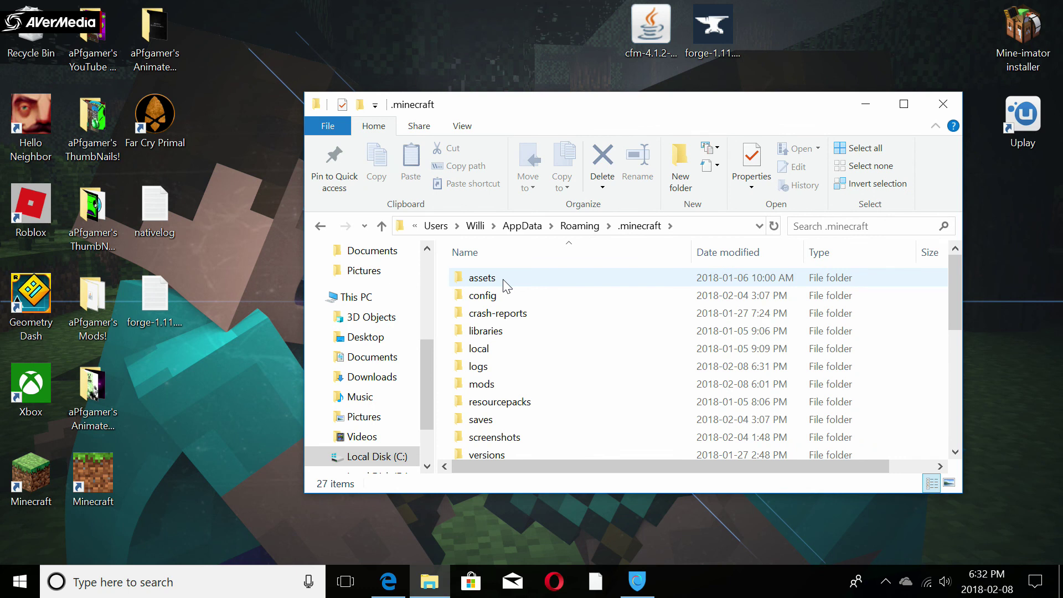
click(495, 385)
double_click(495, 385)
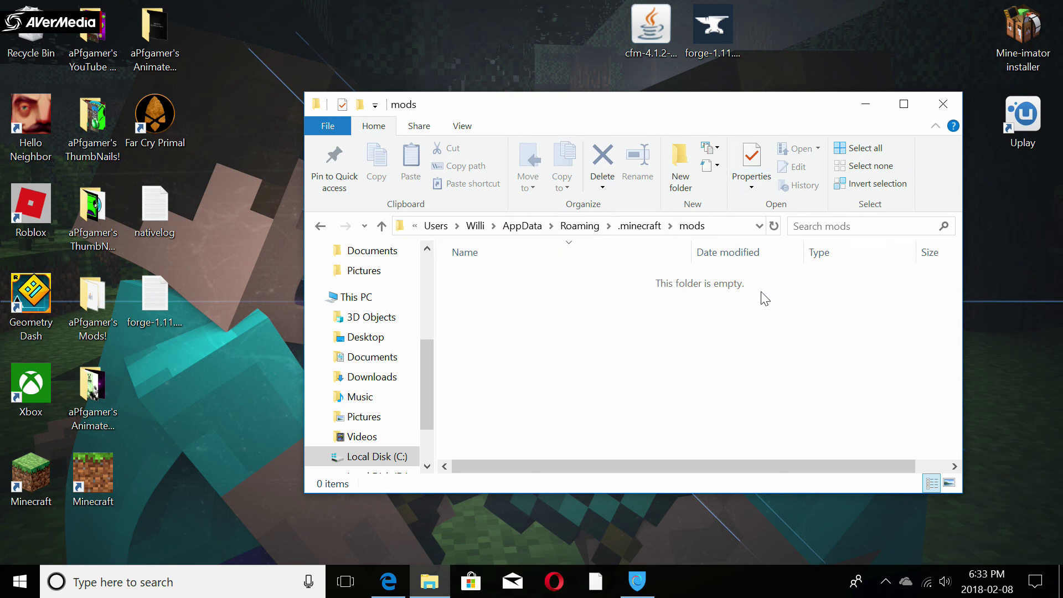
click(643, 29)
drag(651, 31, 609, 332)
click(694, 389)
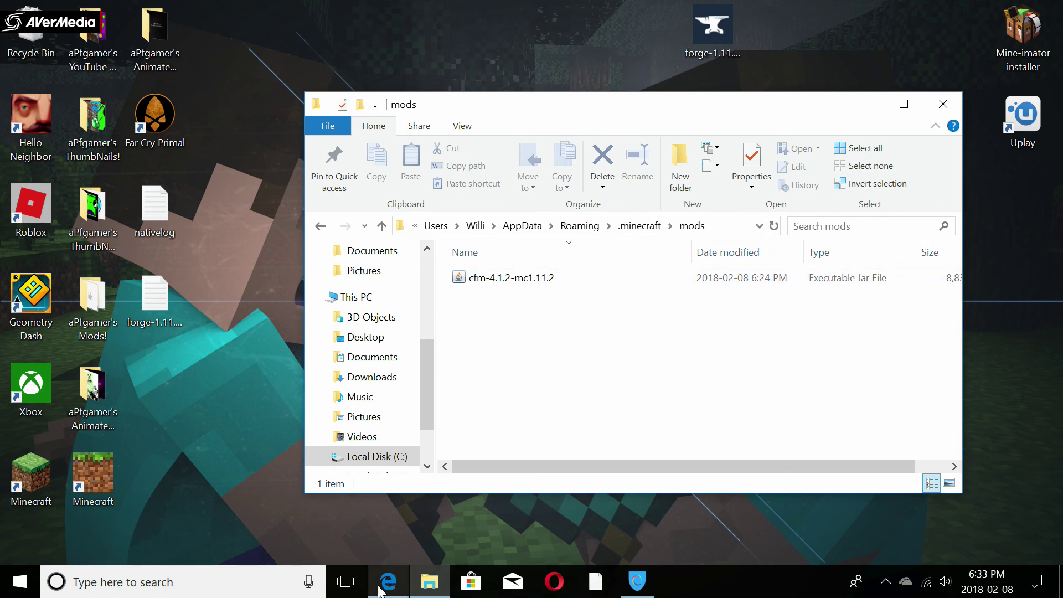
click(943, 104)
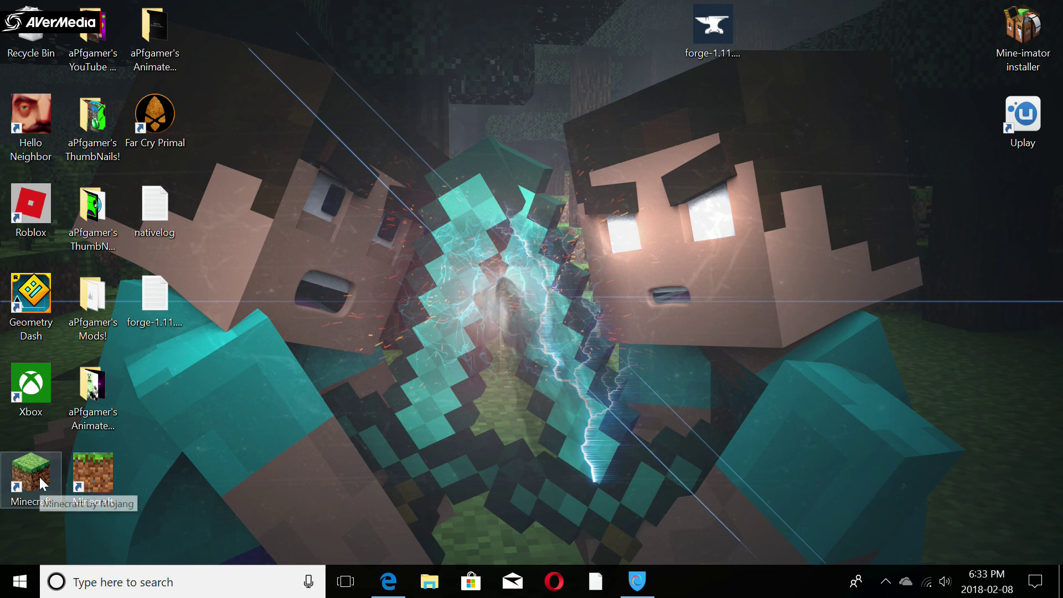
Start the launcher, maximize it, select Forge 1.11.2-forge1.11.2-13.20.1.2386 beside PLAY, and play.
double_click(21, 483)
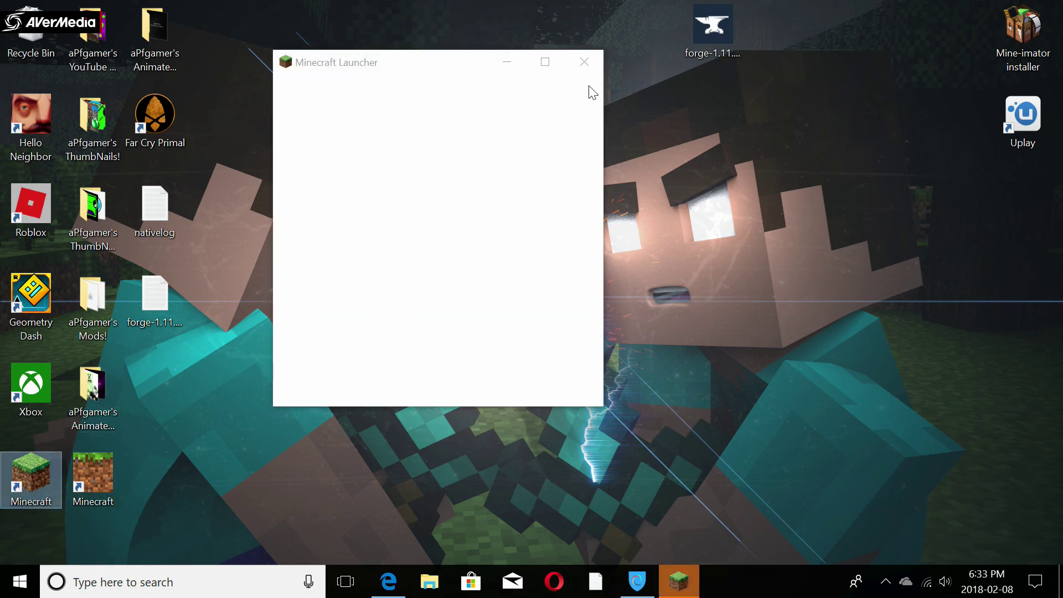
click(545, 63)
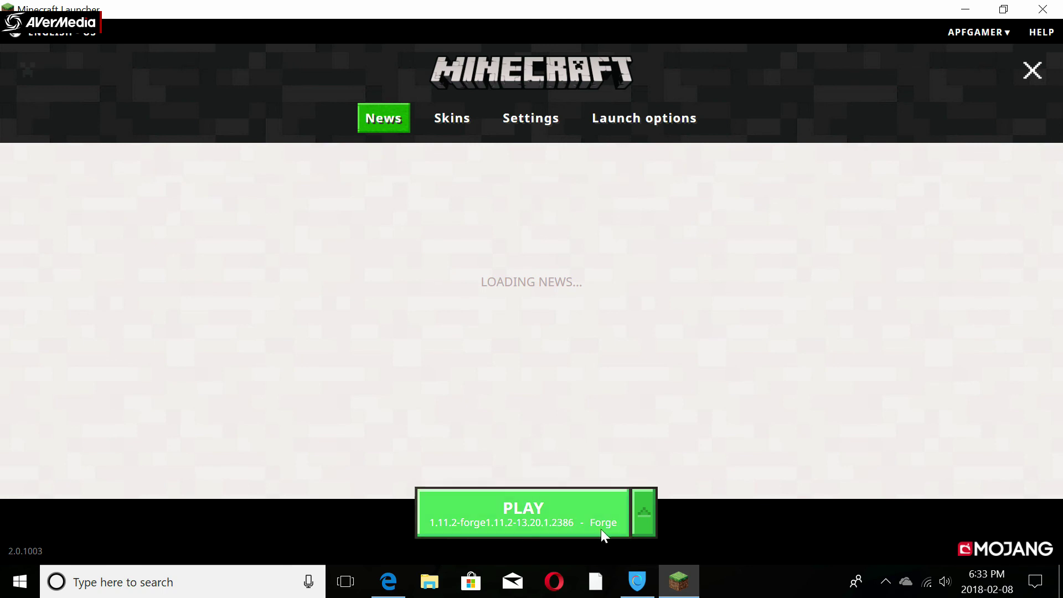
click(639, 527)
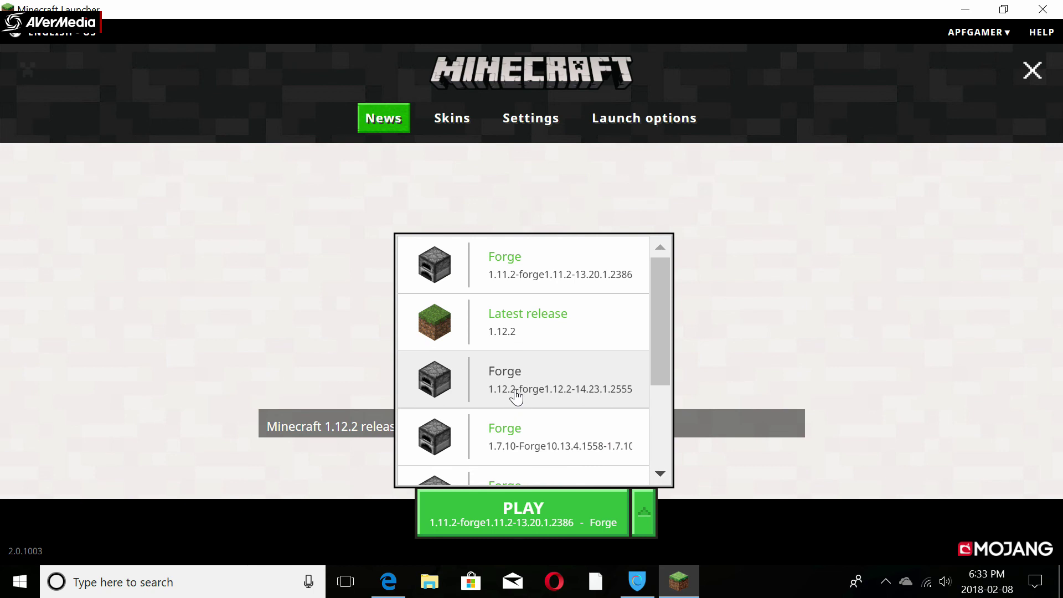
scroll(518, 407, down, 3)
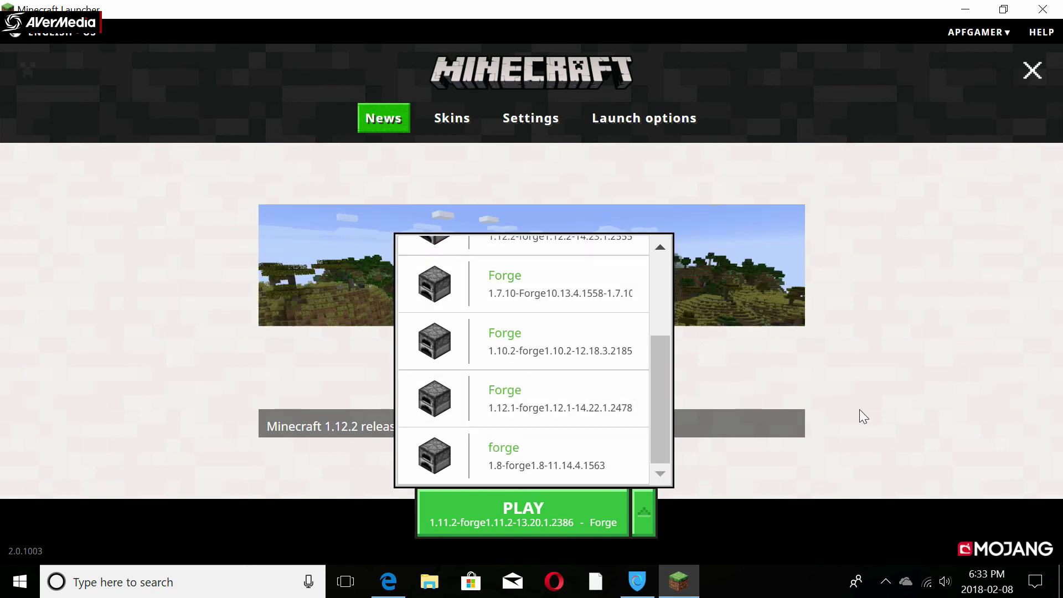
scroll(559, 397, up, 3)
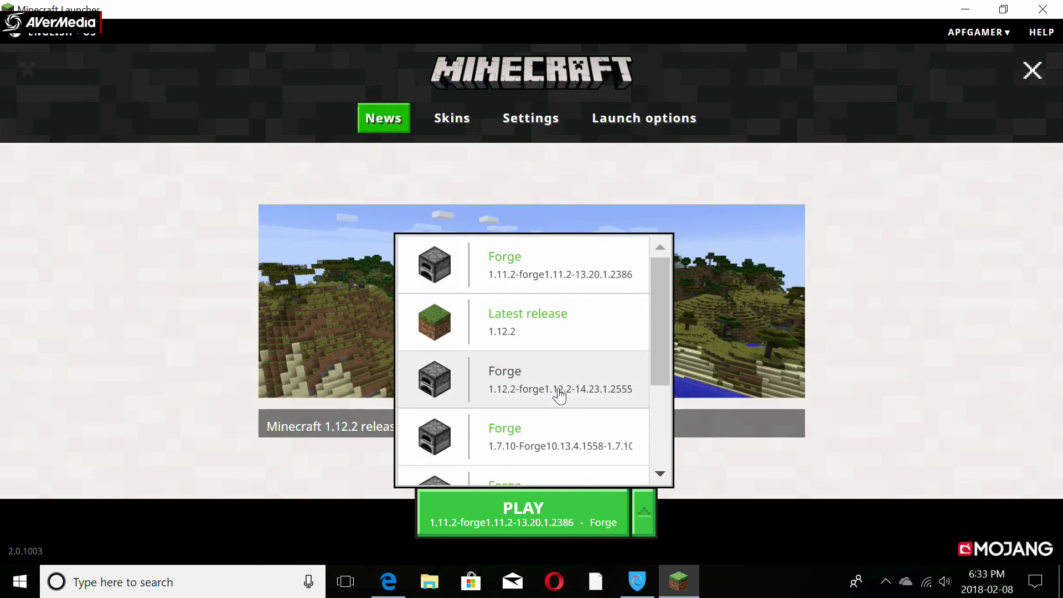
click(554, 266)
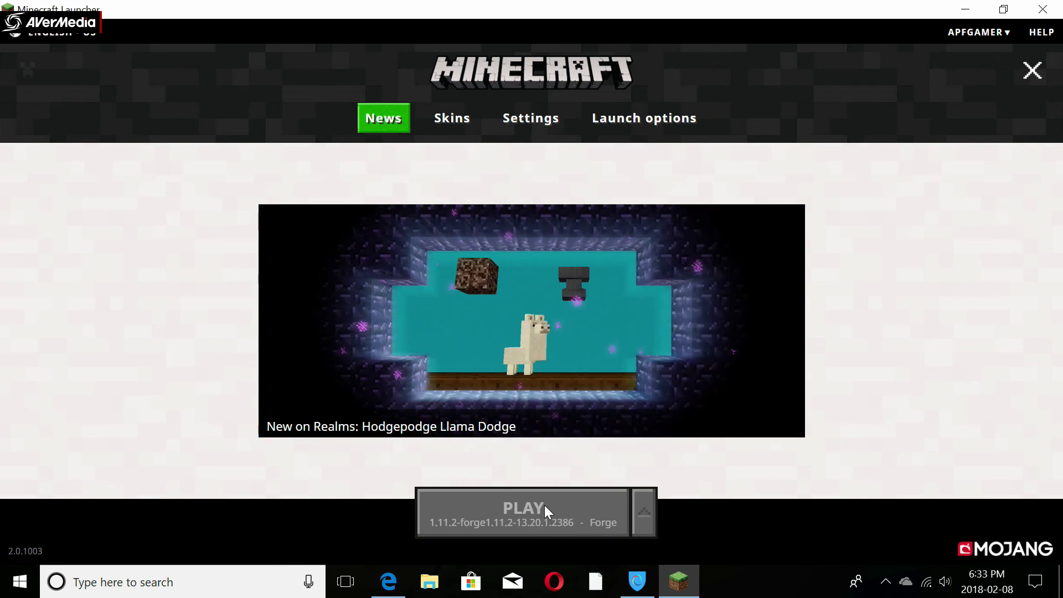
click(544, 505)
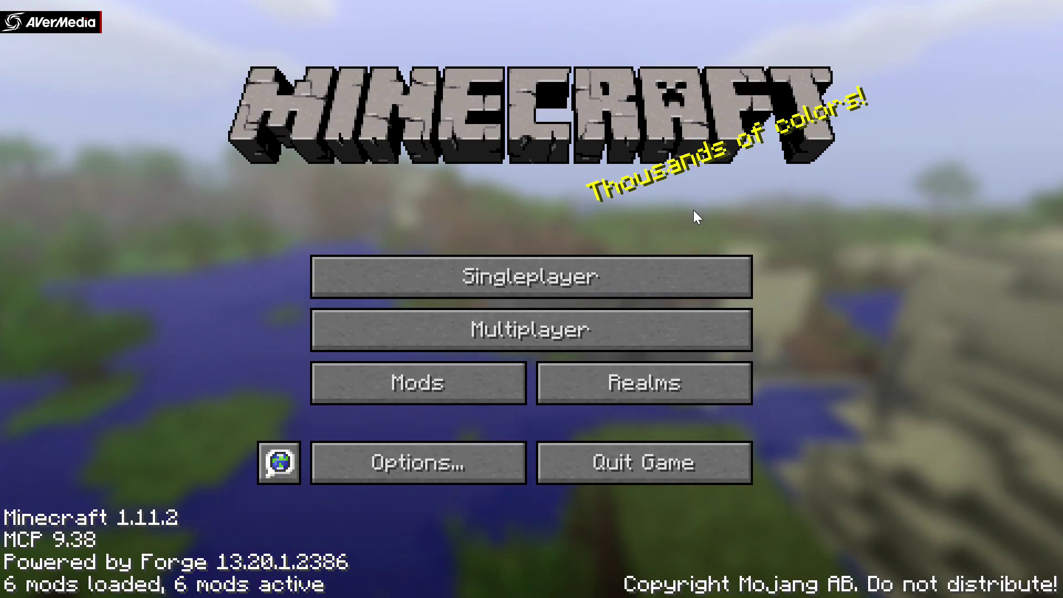
Open the Mods list and confirm MrCrayfish's Furniture Mod 4.1.2 is among the installed mods.
click(441, 392)
scroll(114, 294, down, 3)
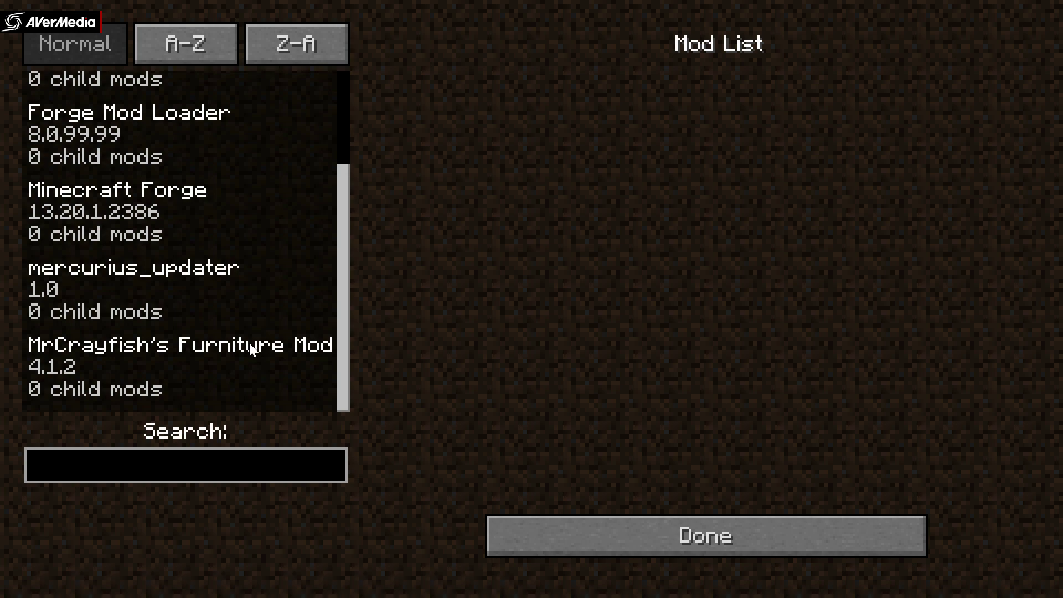
click(623, 548)
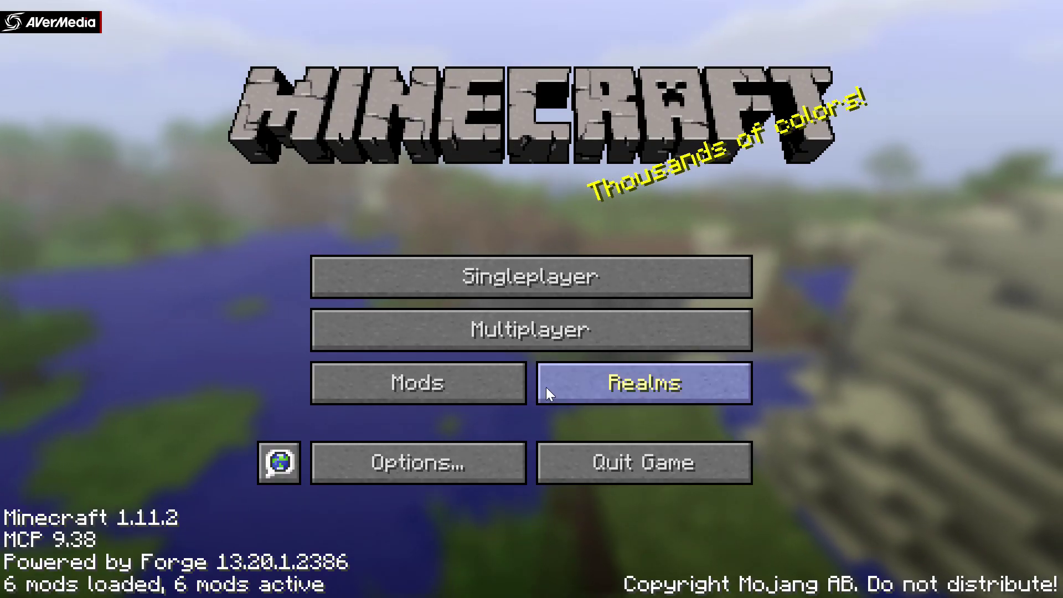
click(462, 391)
scroll(108, 359, down, 2)
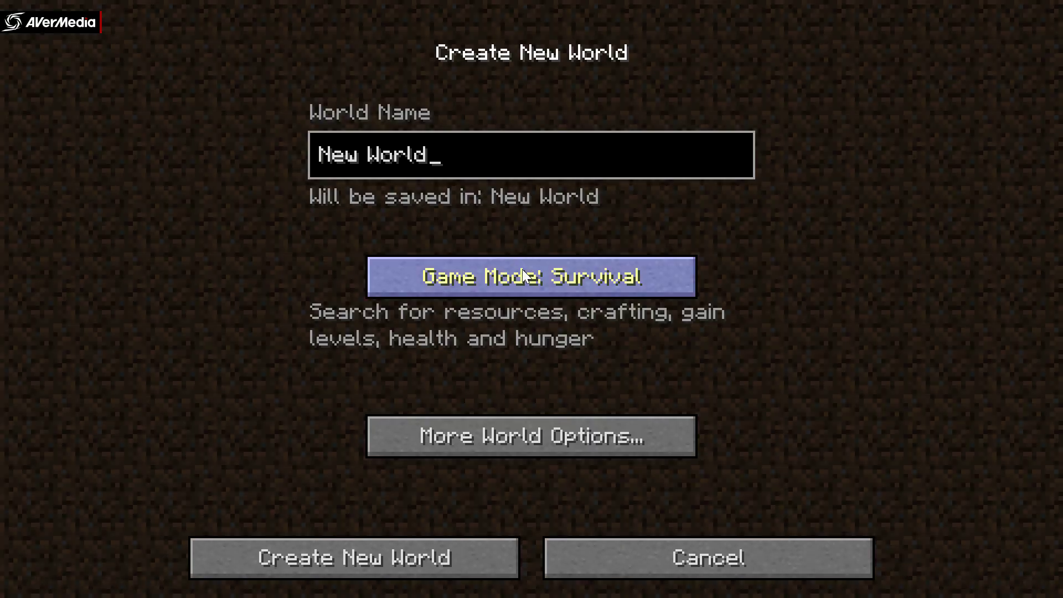
Create the world New World with Game Mode Creative and World Type Superflat.
click(518, 294)
click(517, 292)
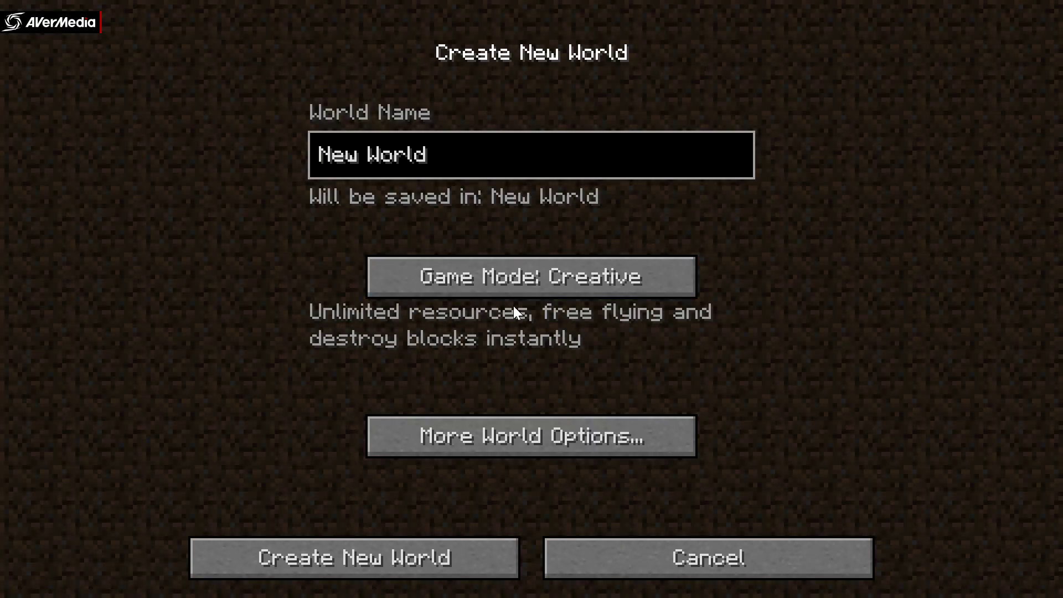
click(553, 430)
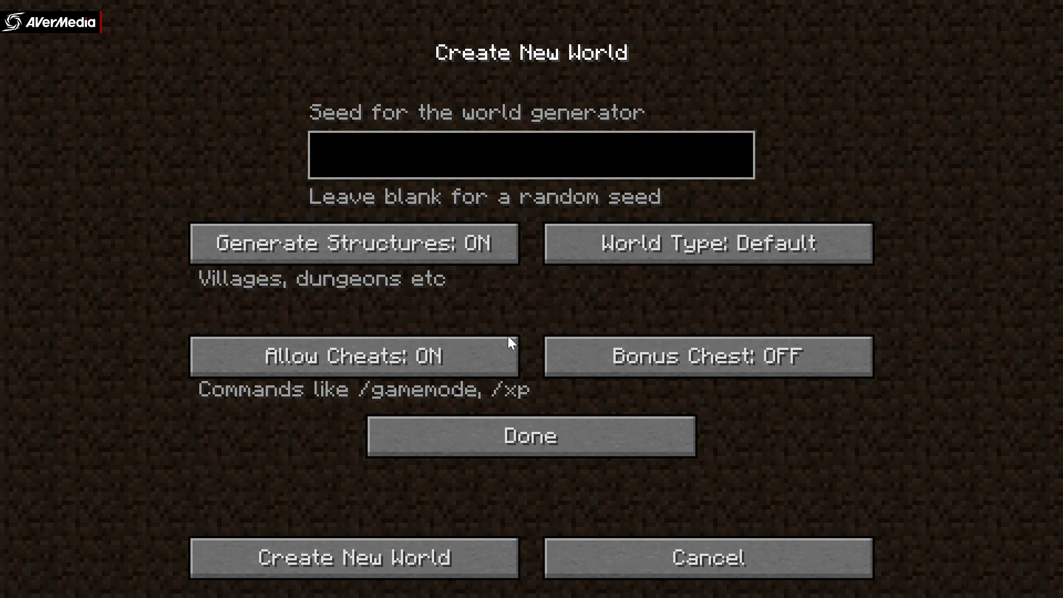
click(529, 436)
click(573, 450)
click(737, 249)
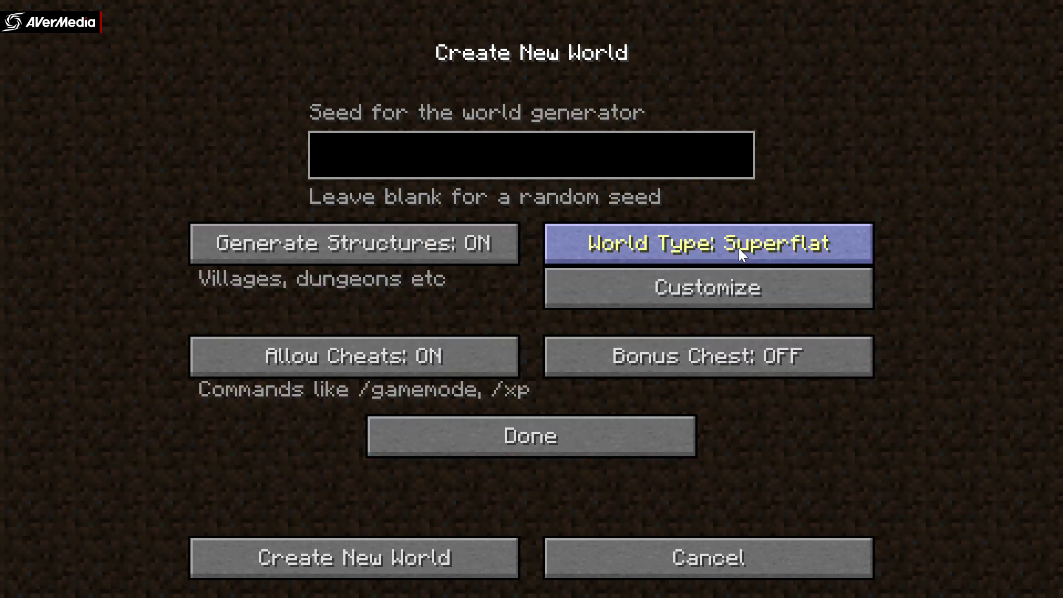
click(548, 447)
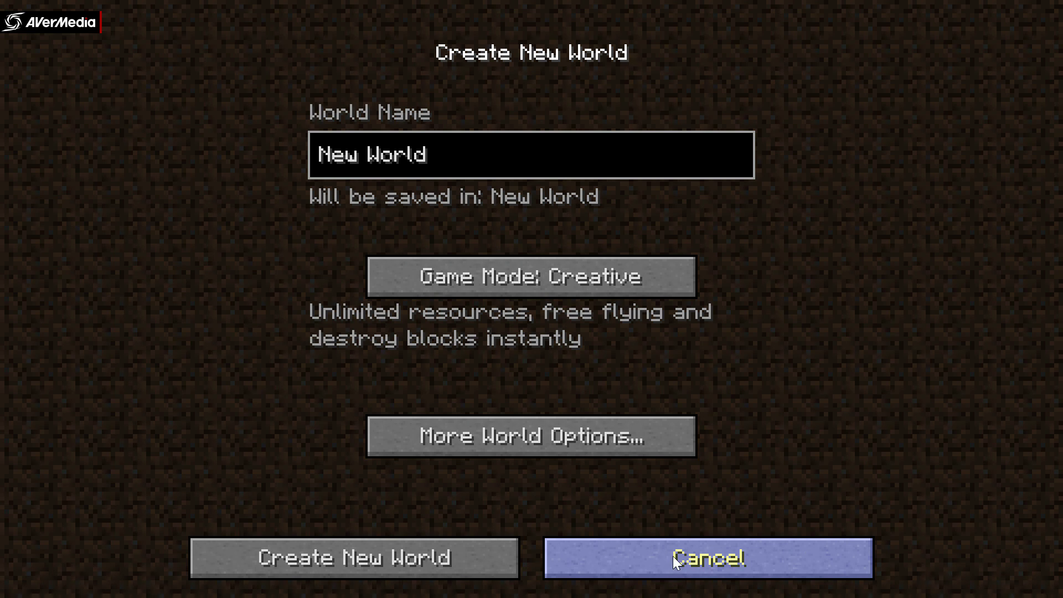
click(462, 564)
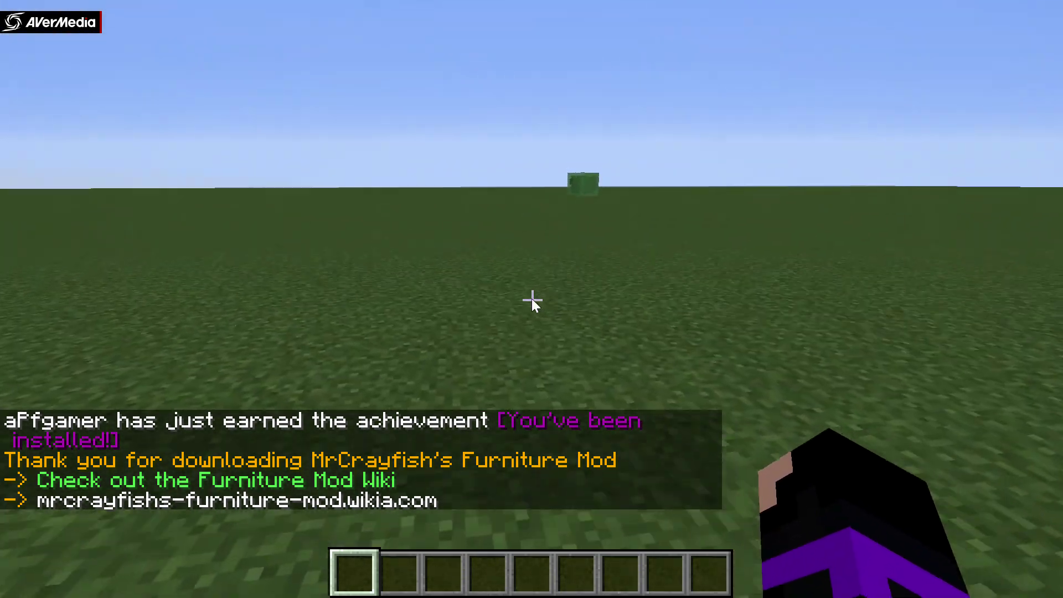
Take the Fire Pit from the creative Search Items tab and place it on the grass.
key(e)
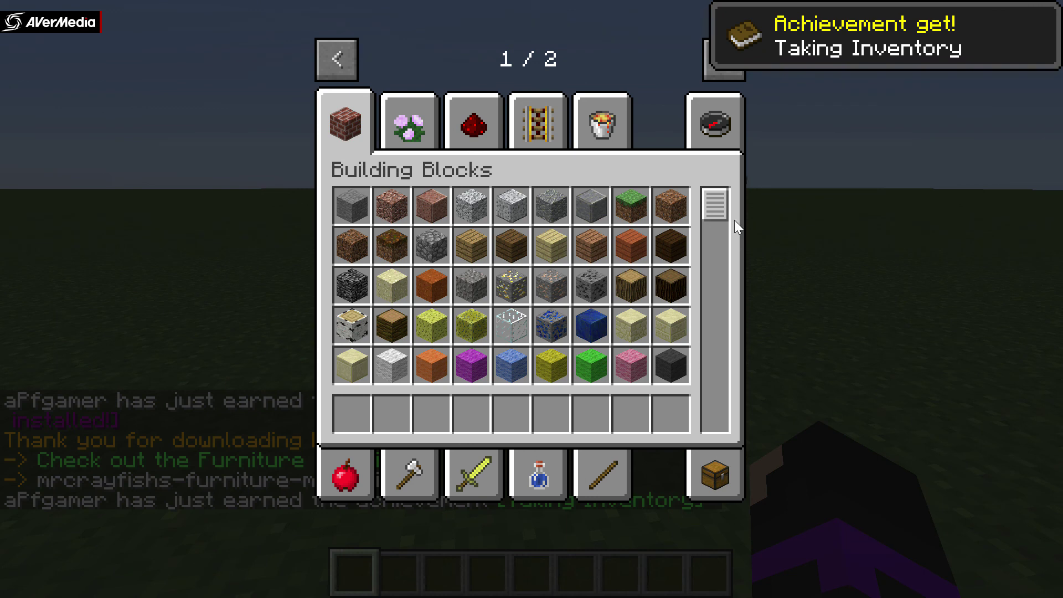
click(719, 138)
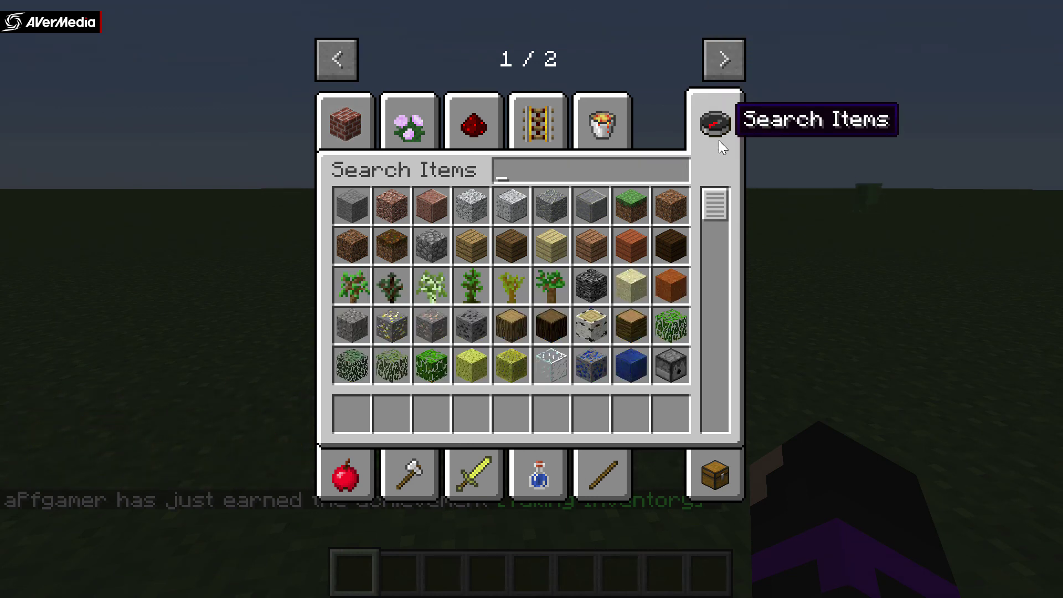
drag(714, 208, 723, 373)
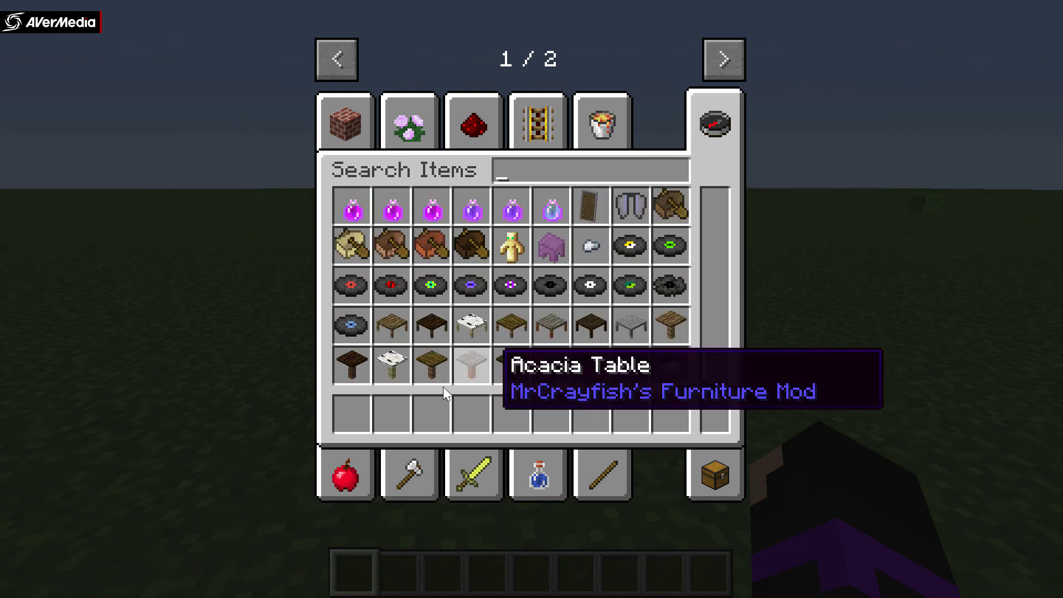
scroll(727, 363, up, 4)
drag(727, 365, 722, 402)
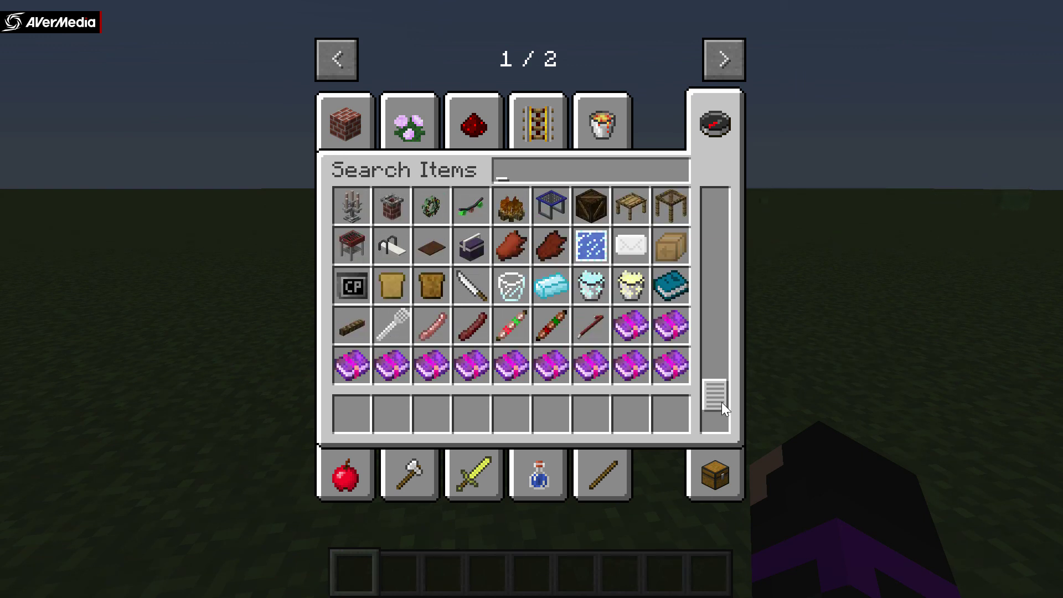
click(511, 207)
click(582, 413)
key(e)
scroll(532, 299, down, 6)
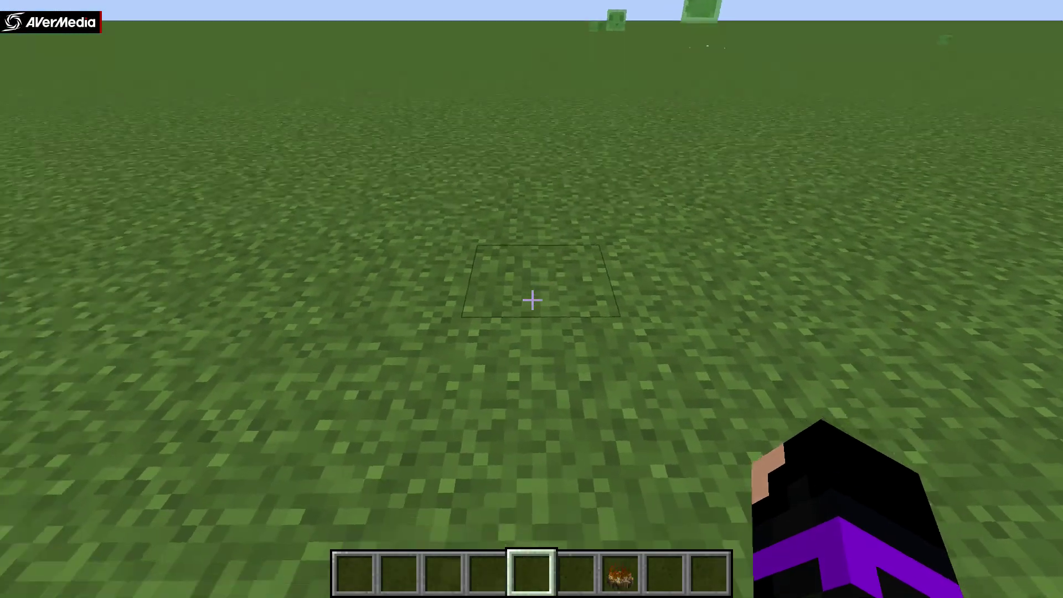
right_click(532, 300)
Add the Jungle Chair, Toilet and Magenta Present to the hotbar.
key(e)
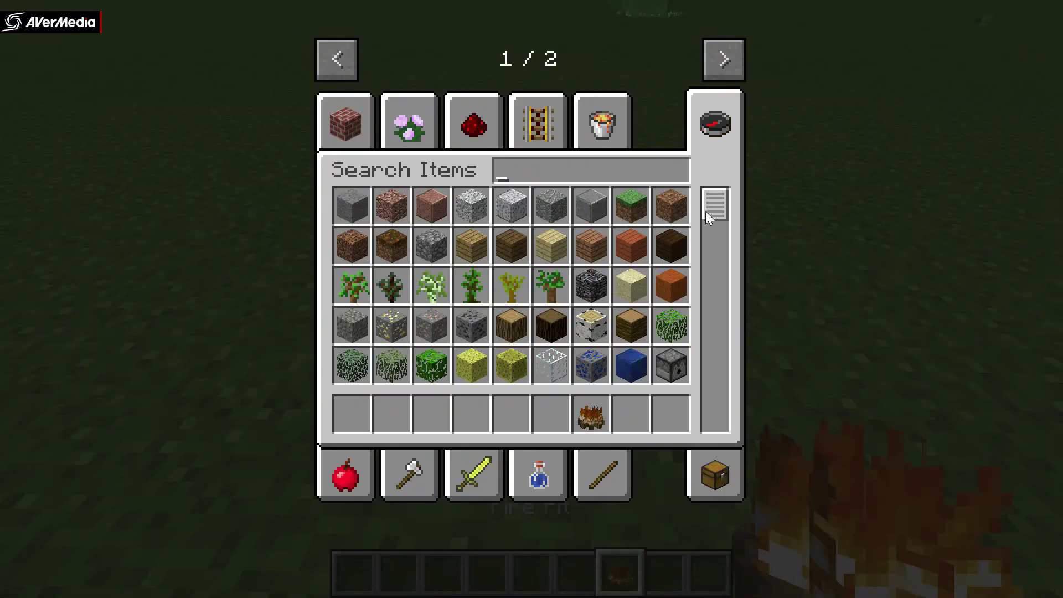
drag(711, 204, 702, 375)
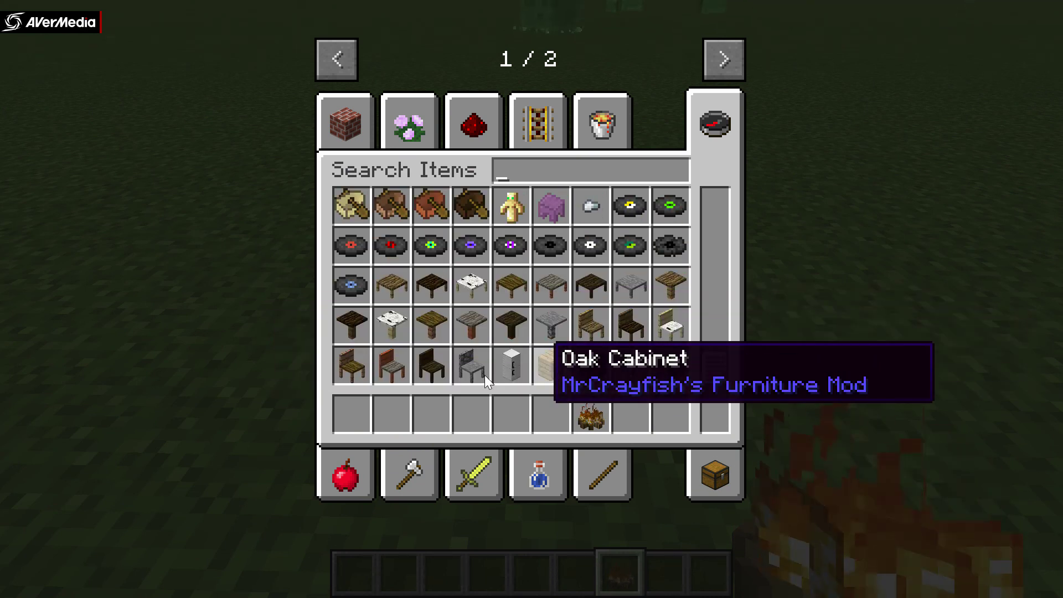
click(363, 374)
click(352, 414)
scroll(711, 384, down, 3)
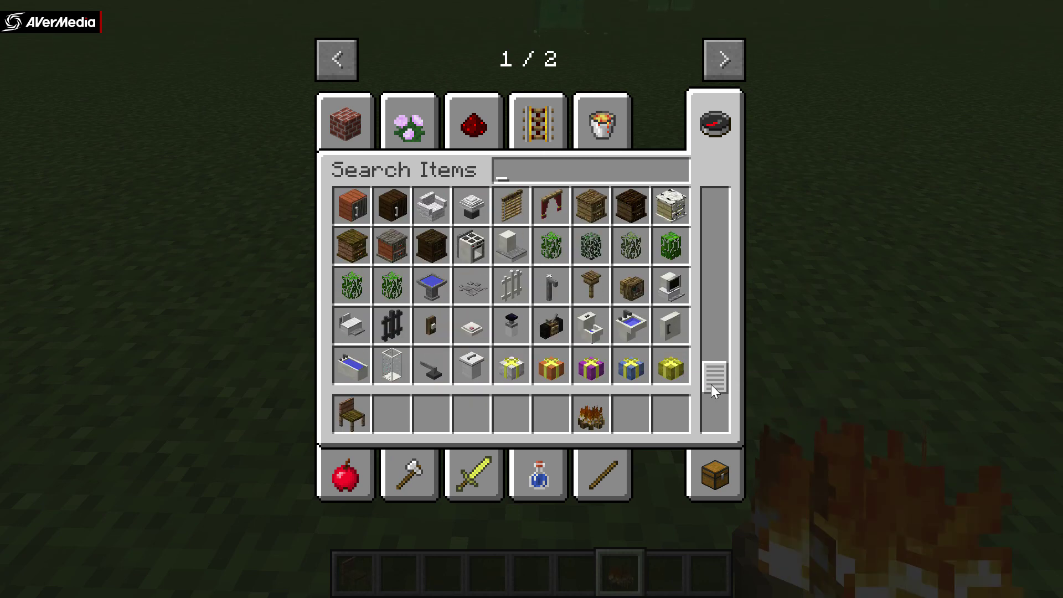
click(591, 327)
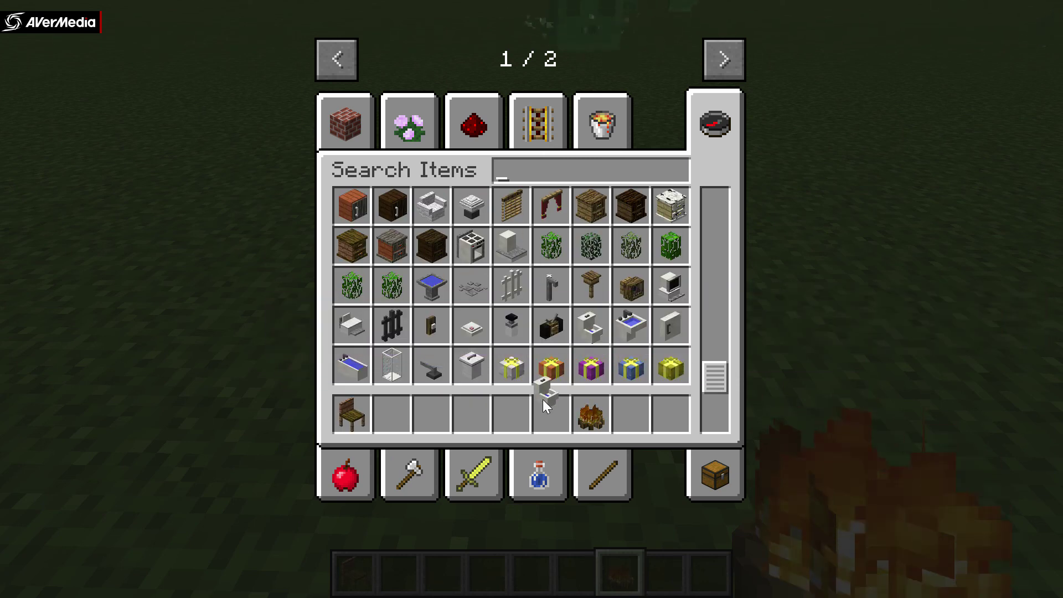
click(551, 414)
click(591, 365)
click(631, 415)
key(e)
Place the Jungle Chair and Toilet on the grass, then try placing the Magenta Present.
scroll(531, 299, down, 1)
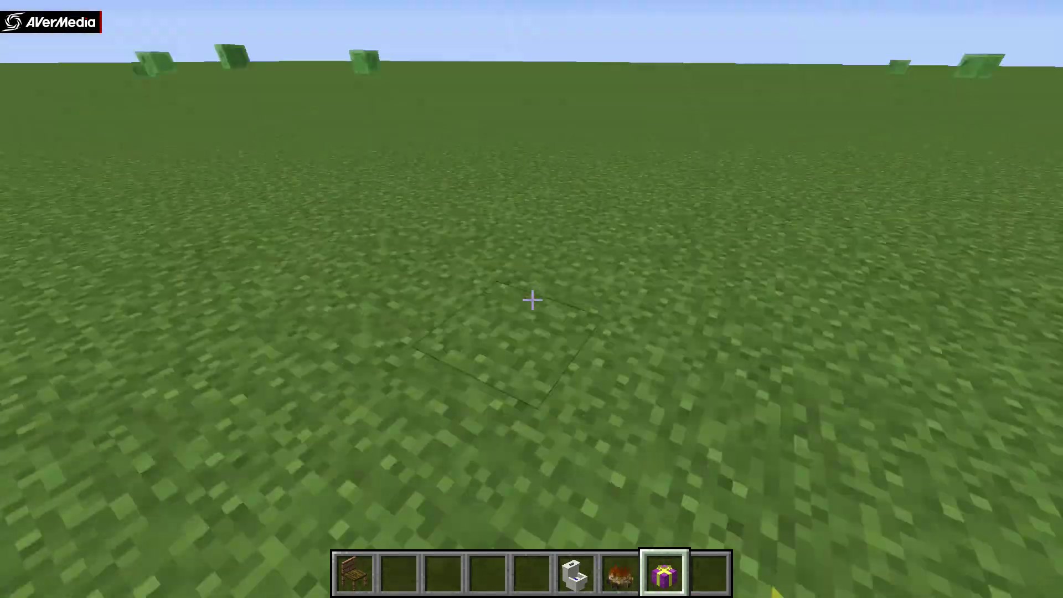
scroll(532, 301, up, 7)
right_click(532, 300)
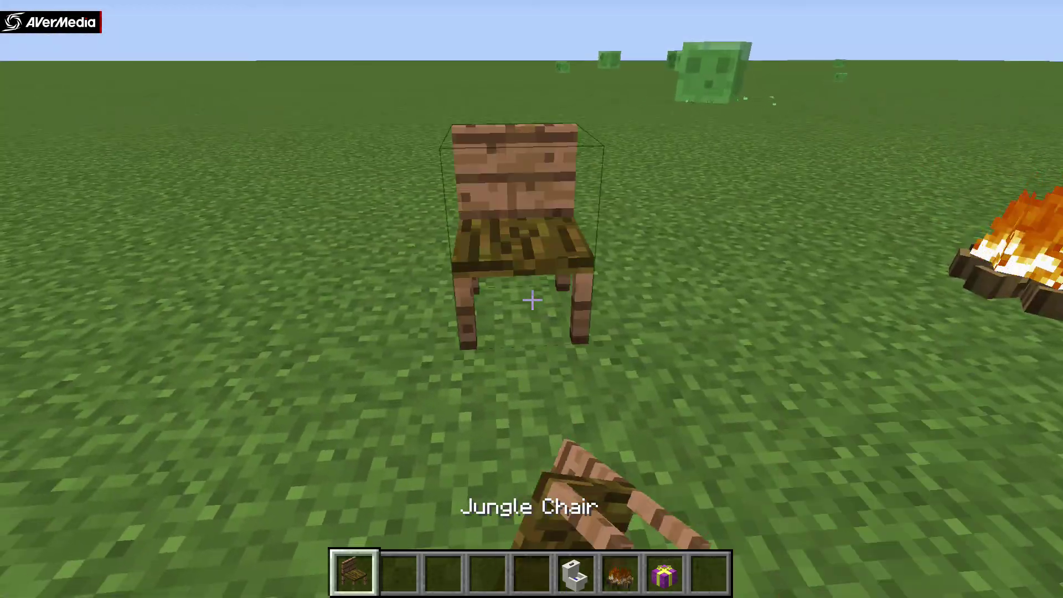
scroll(532, 300, down, 1)
scroll(532, 301, down, 4)
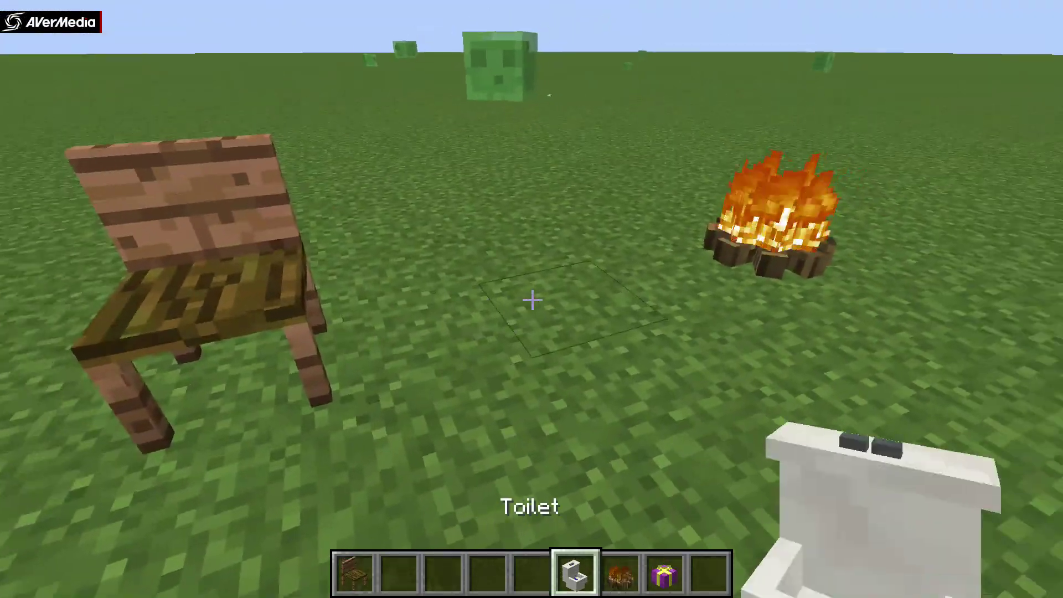
right_click(533, 300)
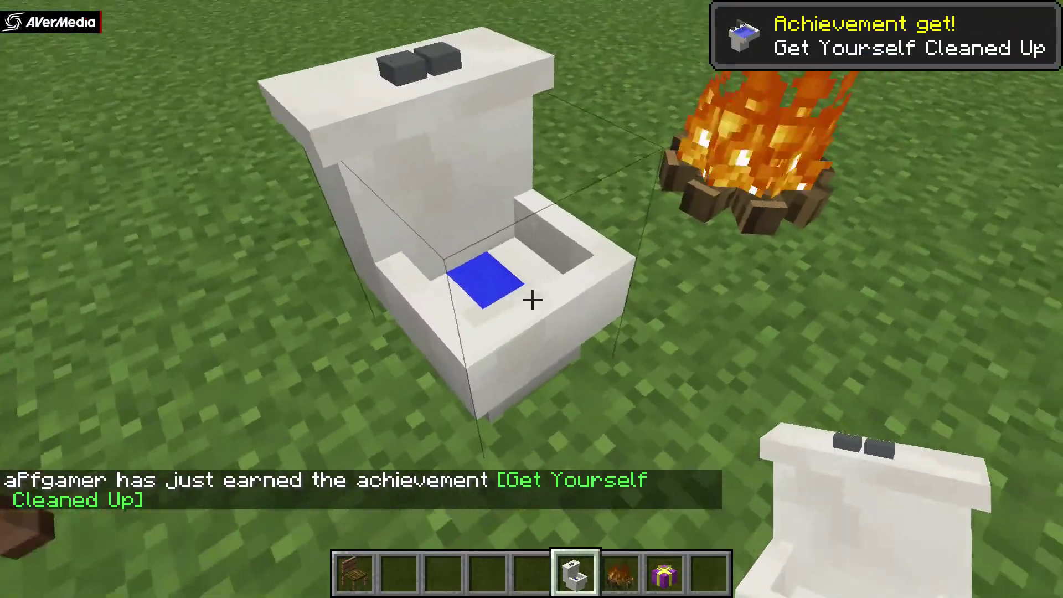
scroll(533, 300, down, 1)
scroll(532, 300, down, 1)
right_click(532, 300)
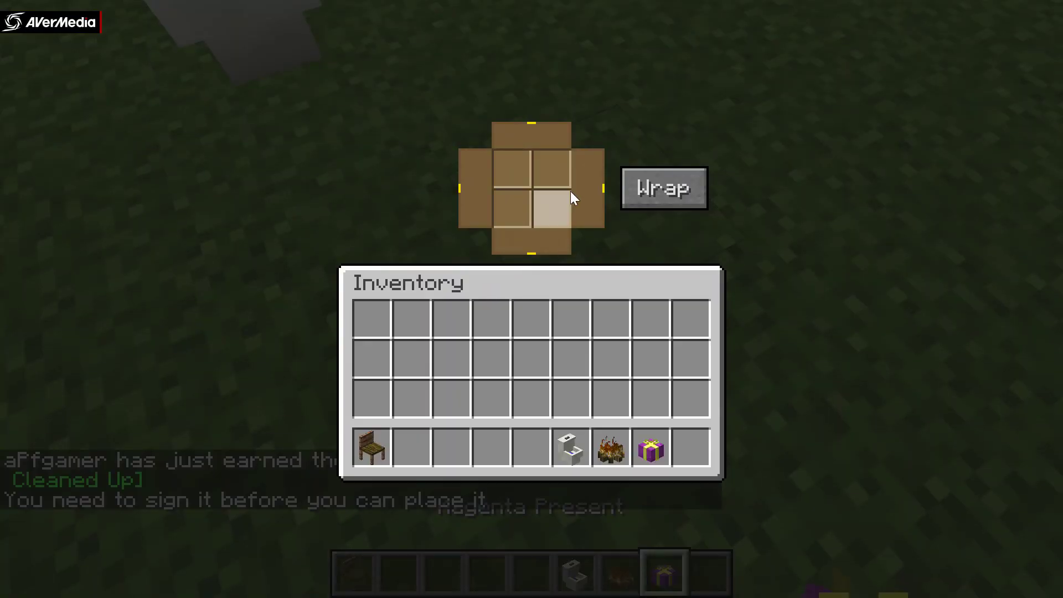
key(Escape)
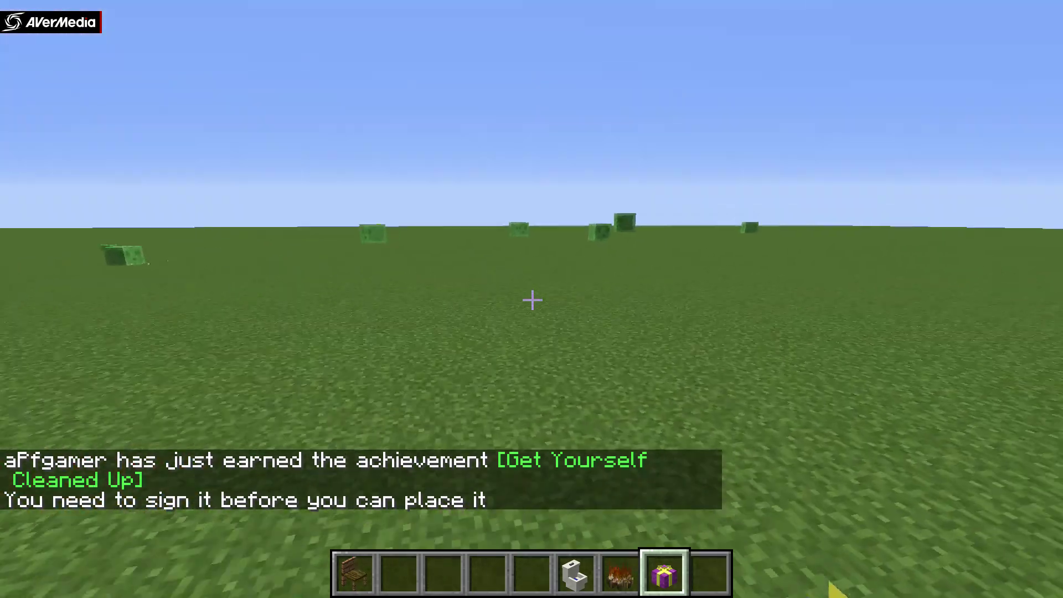